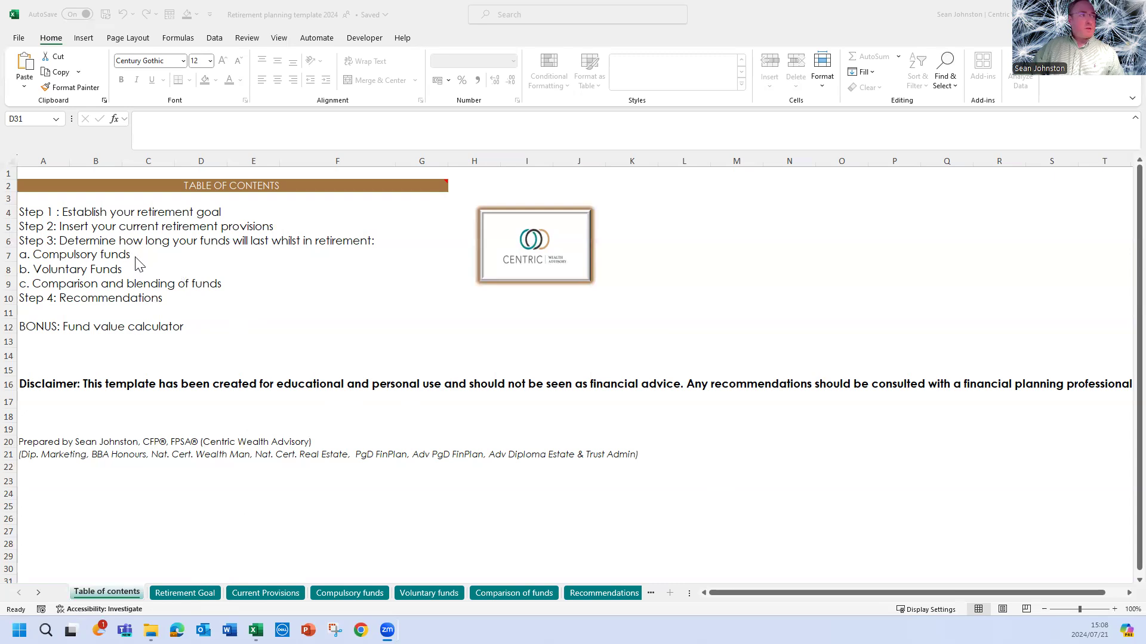
Open the Retirement Goal sheet, view the gender choices and apply the life expectancy tables to the calculation
left_click(191, 580)
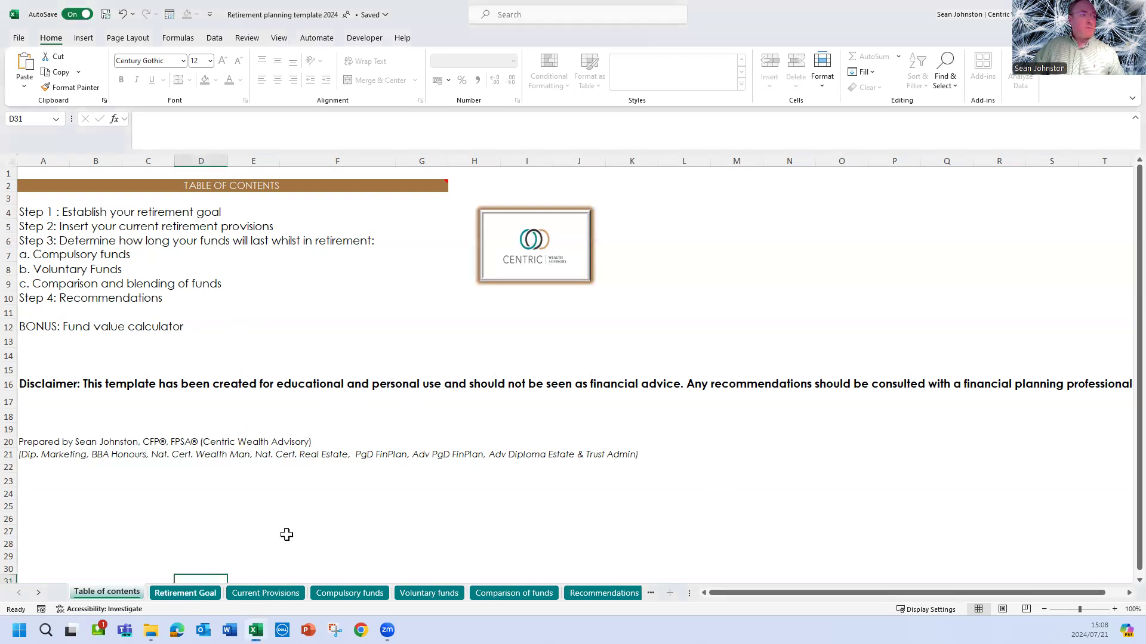
key("ctrl+Page_Down")
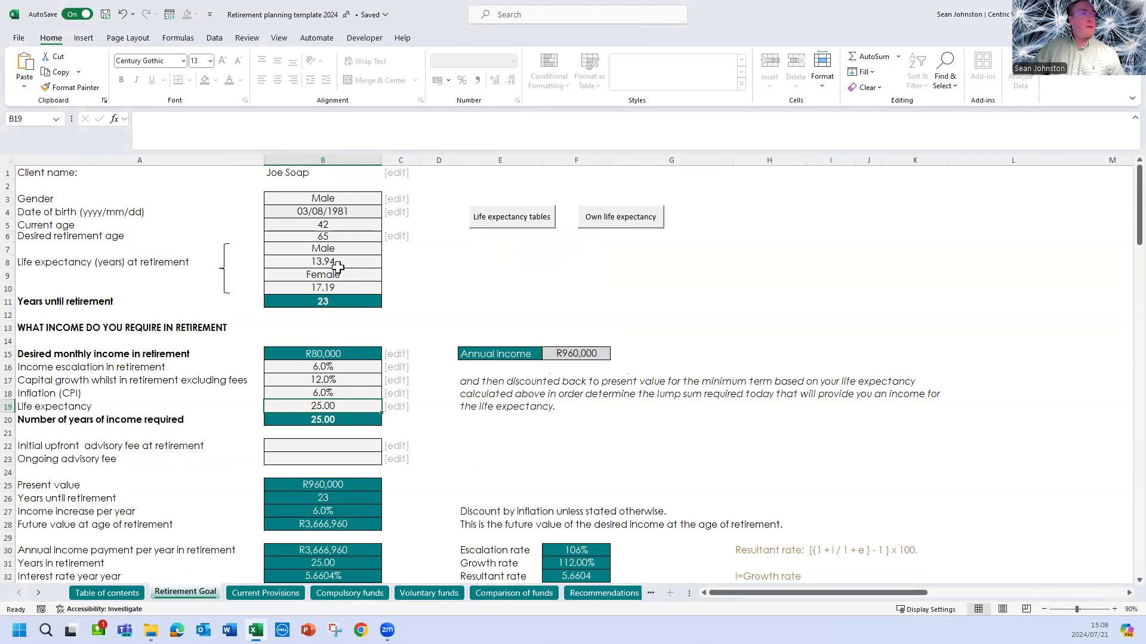
left_click(334, 198)
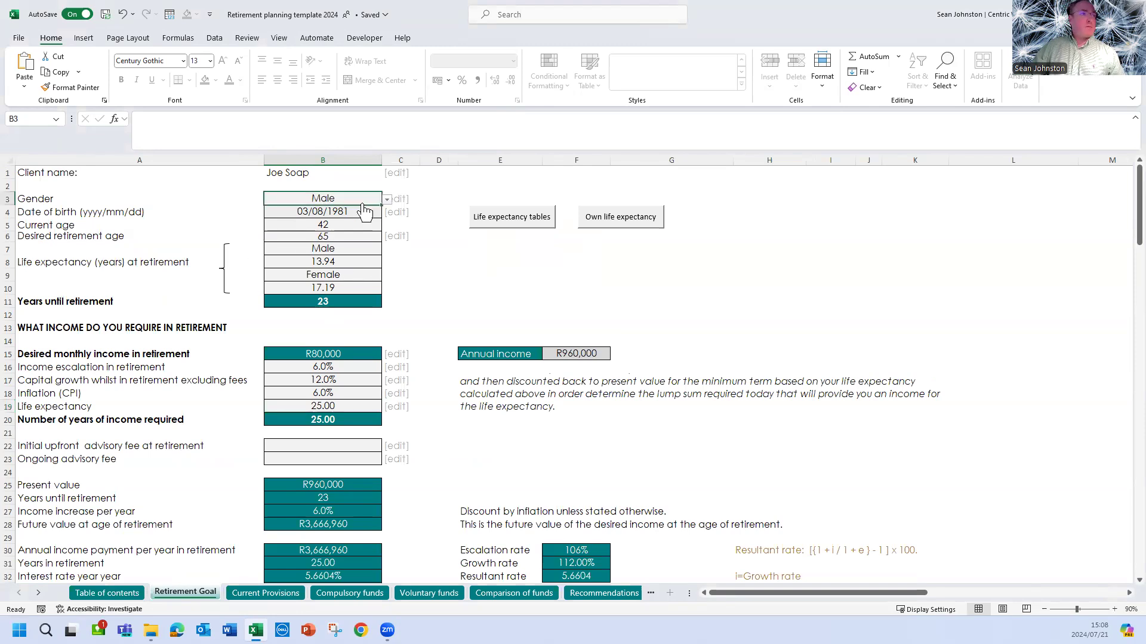
left_click(387, 199)
left_click(425, 186)
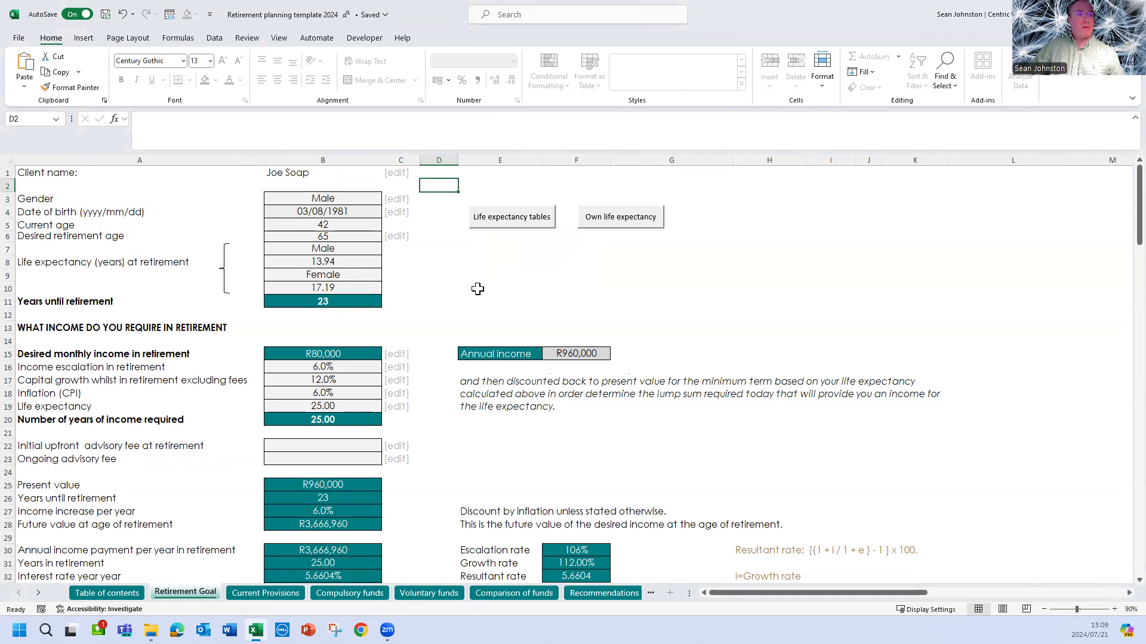
left_click(514, 223)
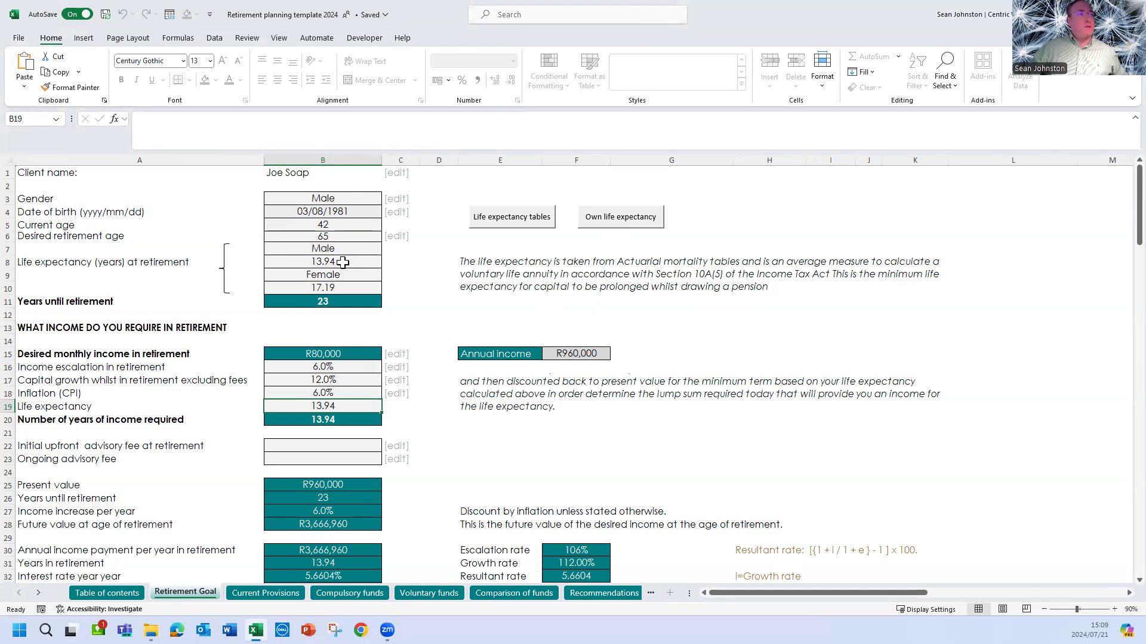
Set the client's gender to Female and select the female life expectancy at retirement
left_click(367, 201)
left_click(386, 201)
left_click(343, 223)
left_click(369, 290)
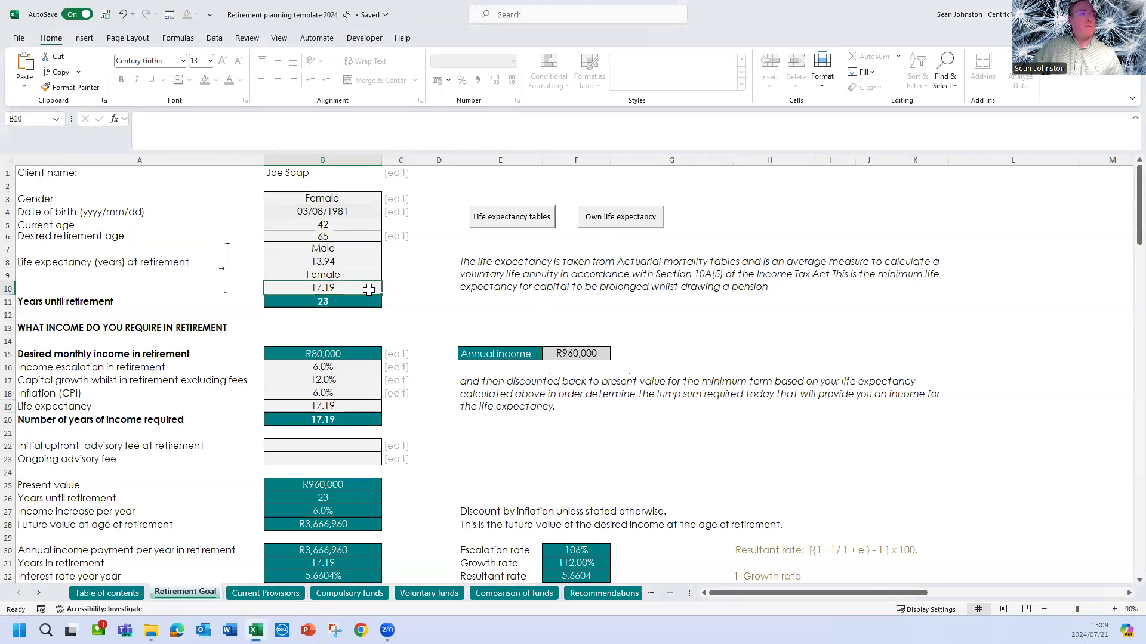
Set the desired retirement age to 60
left_click(350, 236)
type("60")
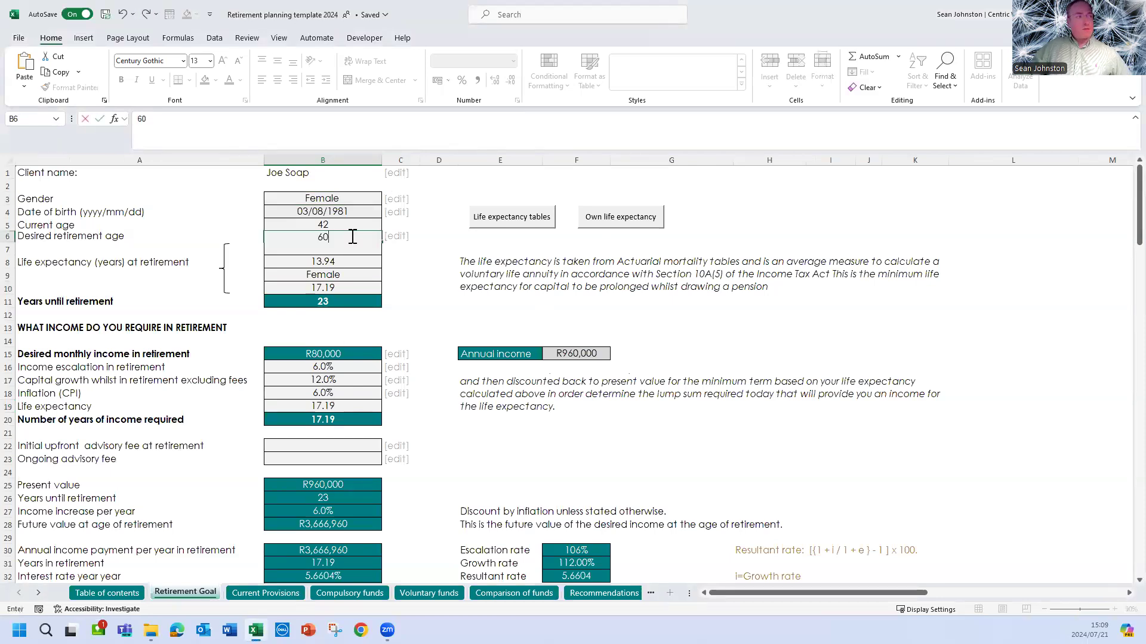
key("Return")
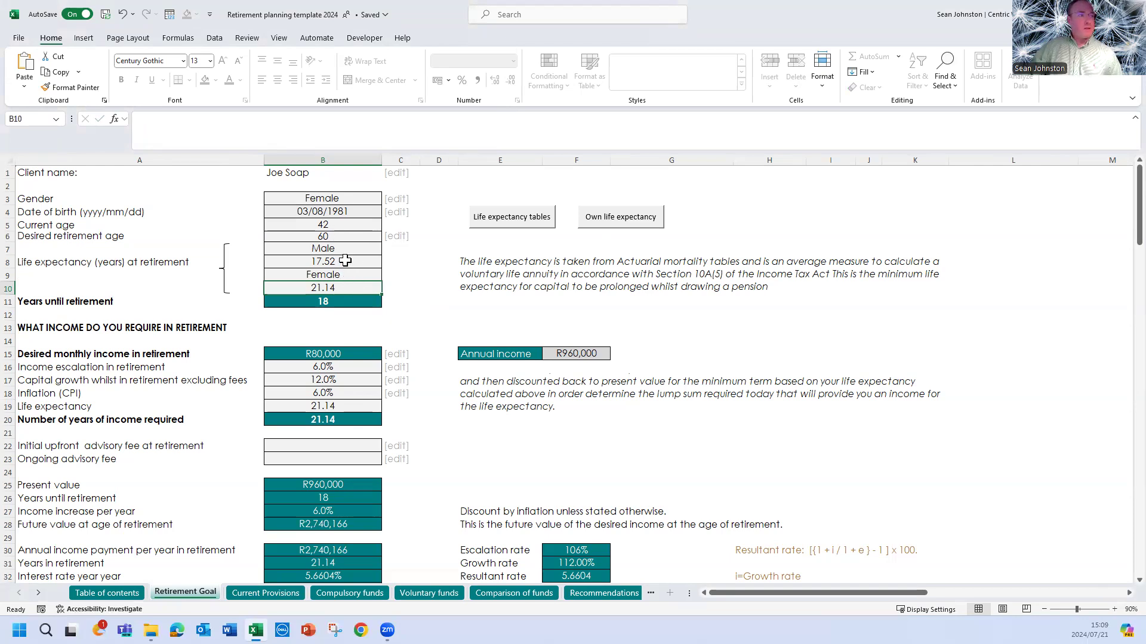
Set the desired retirement age to 65
left_click(352, 235)
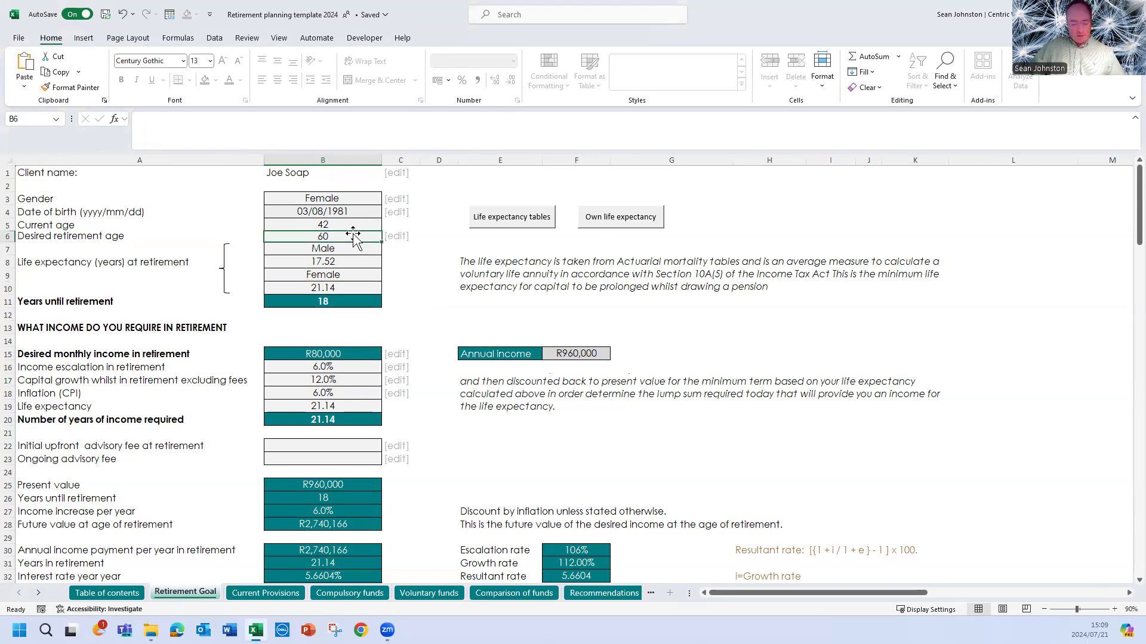
type("65")
key("Return")
Set the client's gender to Male
left_click_drag(358, 212, 377, 202)
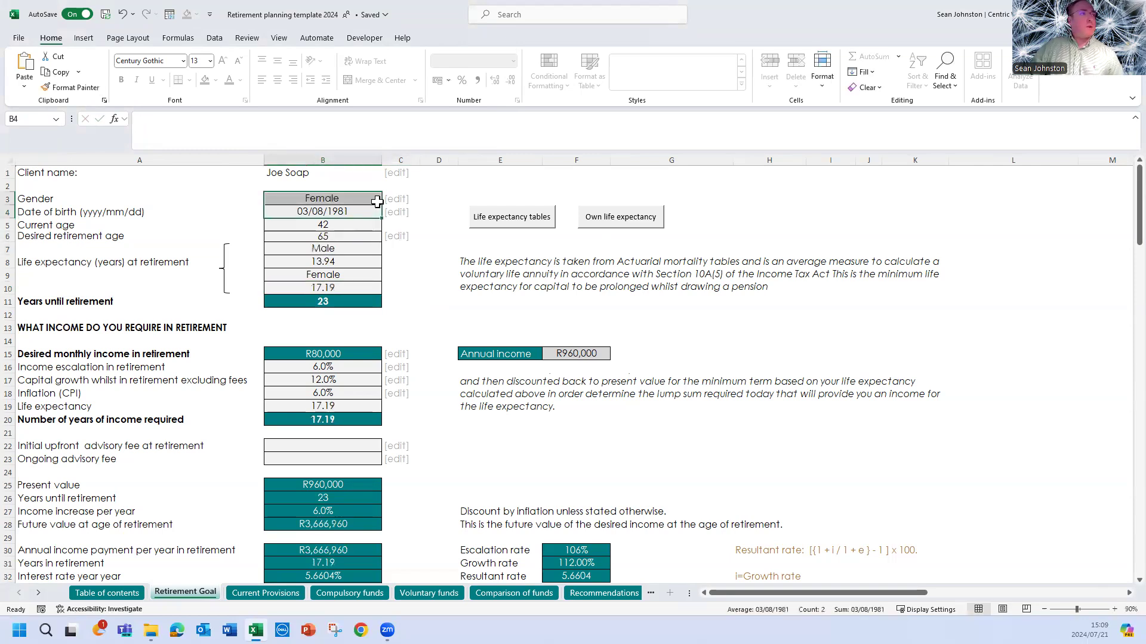
left_click(364, 198)
left_click(386, 199)
left_click(314, 213)
Examine the client's age and life expectancy details together with the desired monthly income and its growth assumptions
scroll(394, 281, "down", 2)
left_click(342, 273)
scroll(435, 301, "up", 2)
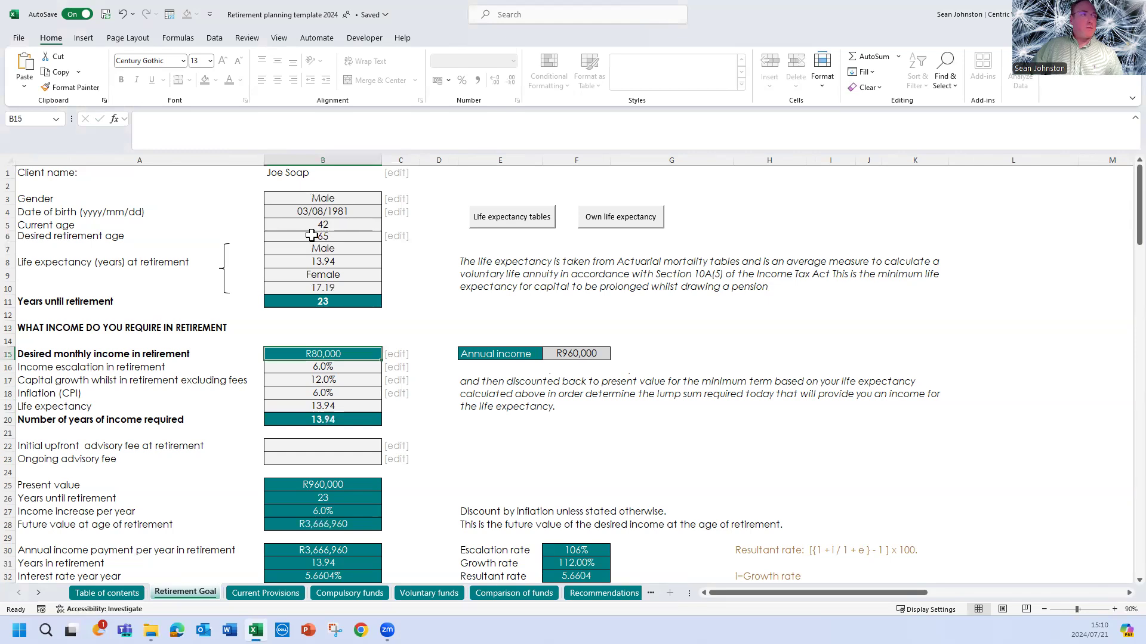
scroll(396, 278, "down", 1)
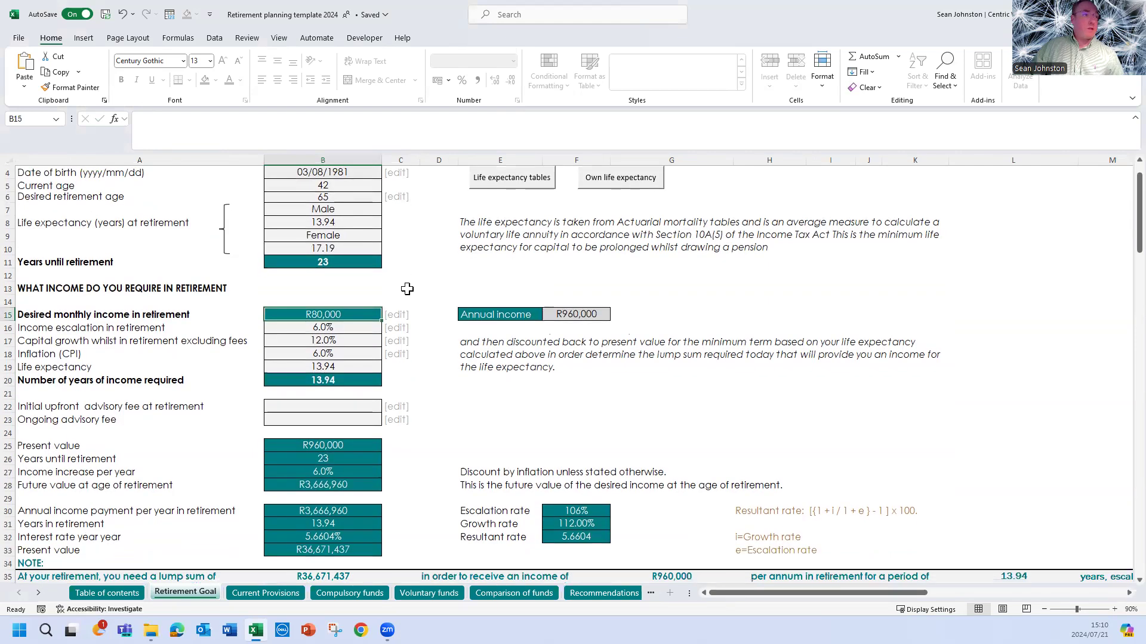
scroll(379, 265, "up", 1)
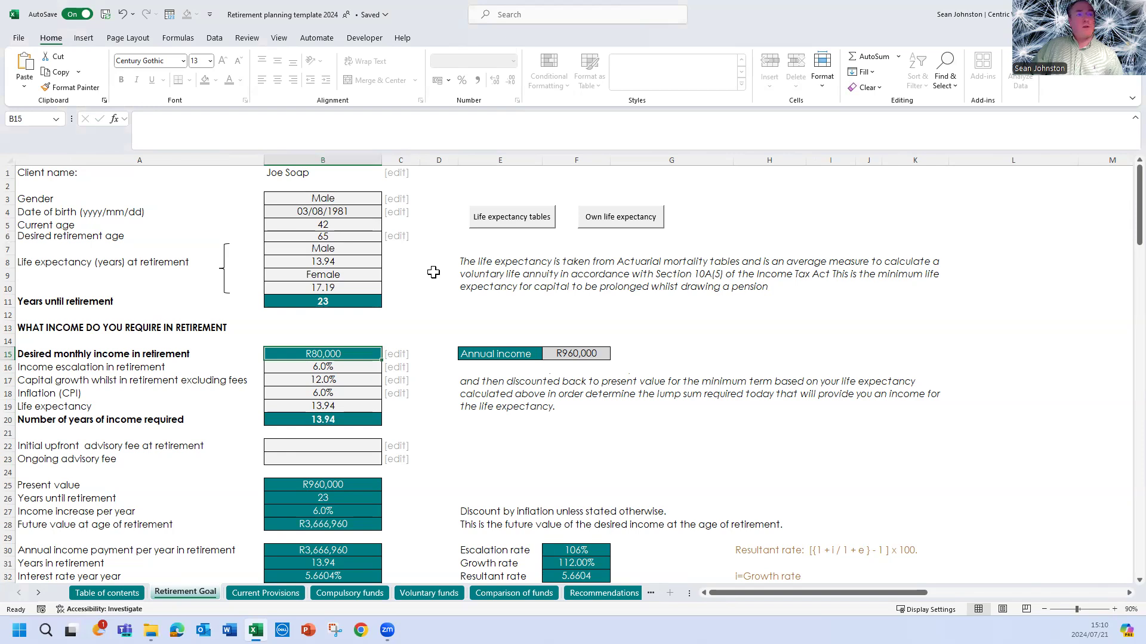
scroll(379, 272, "down", 1)
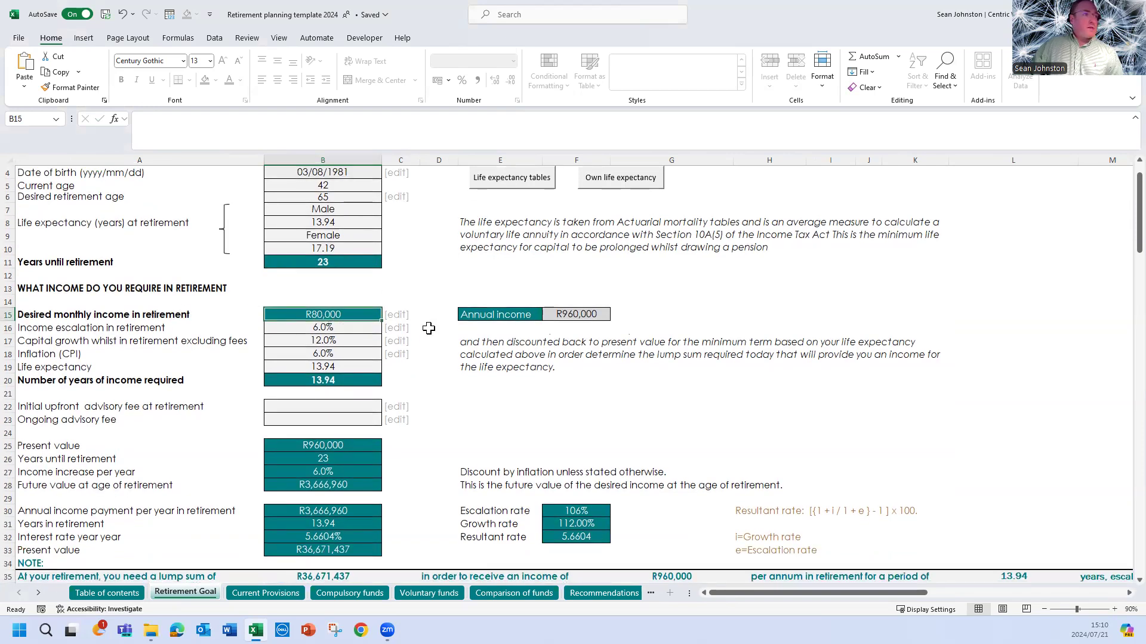
scroll(428, 328, "down", 1)
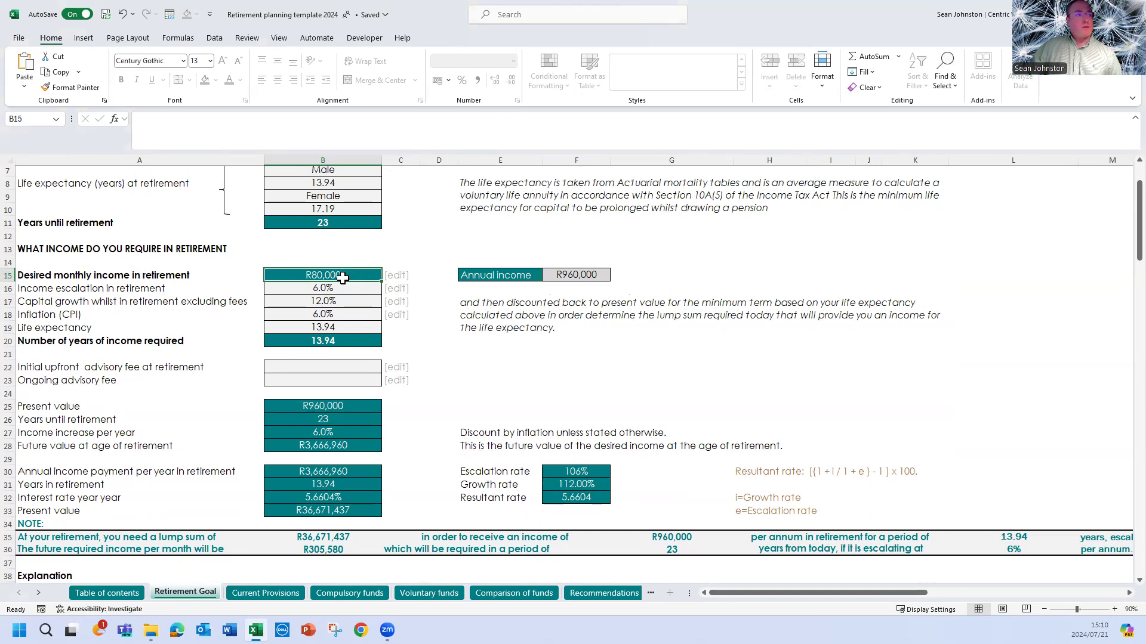
scroll(358, 269, "up", 1)
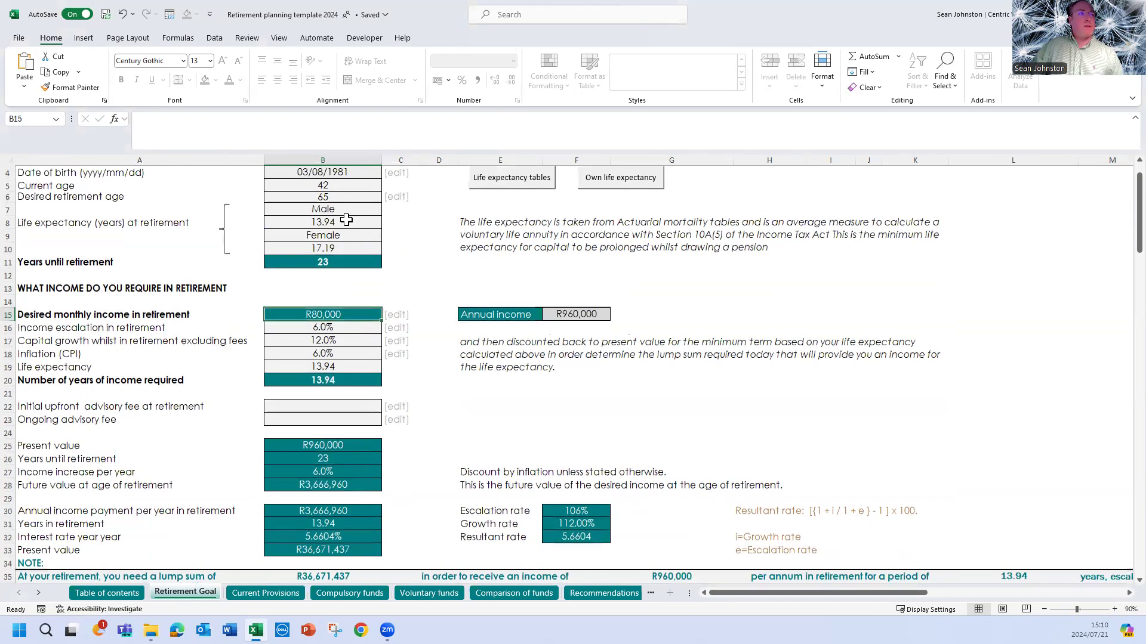
scroll(393, 362, "down", 1)
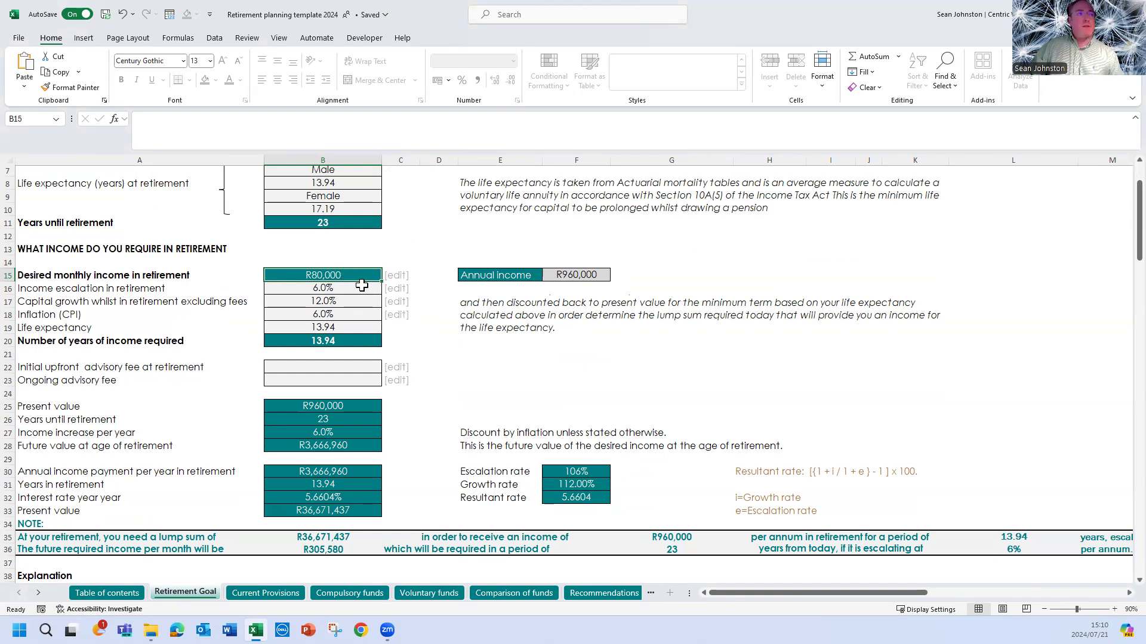
scroll(422, 336, "up", 2)
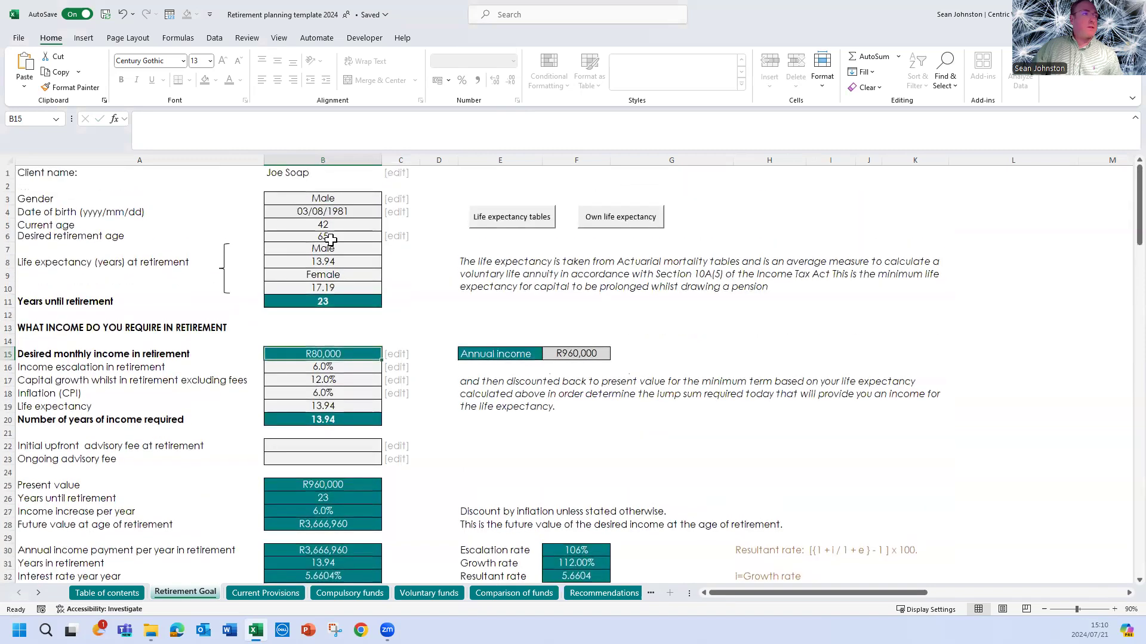
scroll(456, 334, "down", 1)
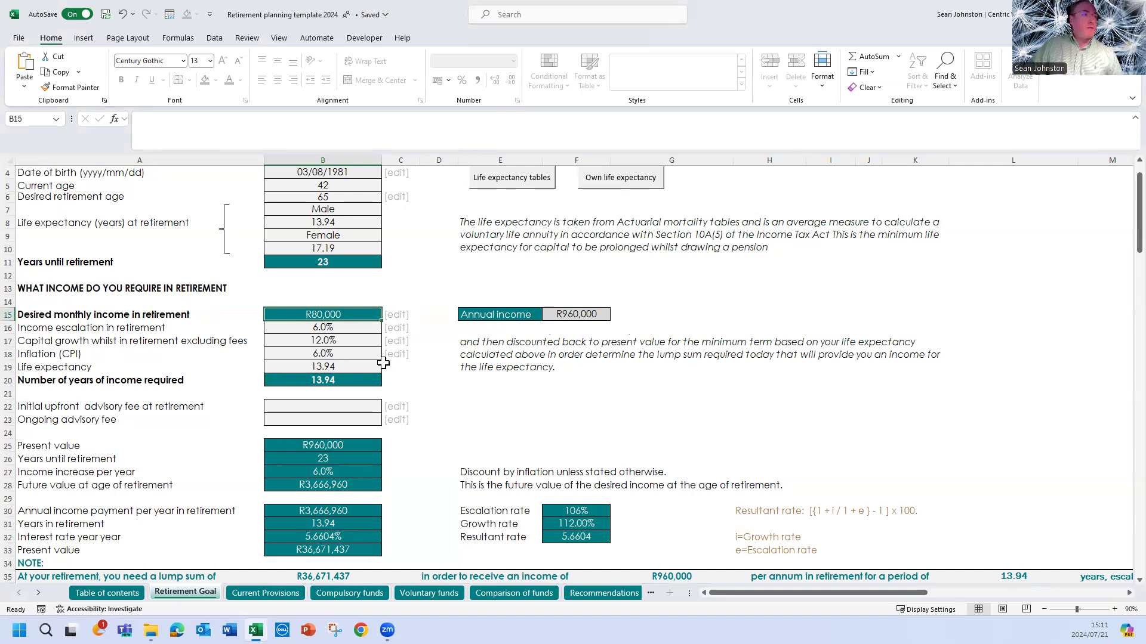
Replace the life expectancy in the required income section with 25 years
scroll(383, 363, "up", 1)
left_click(357, 404)
key("Delete")
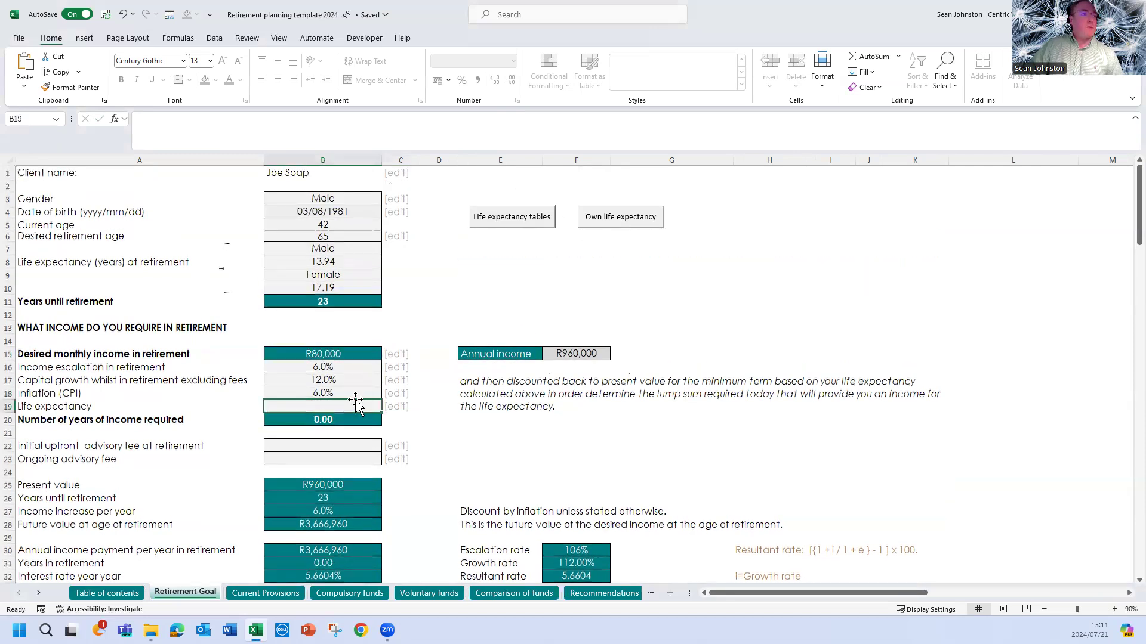
type("25")
left_click(472, 391)
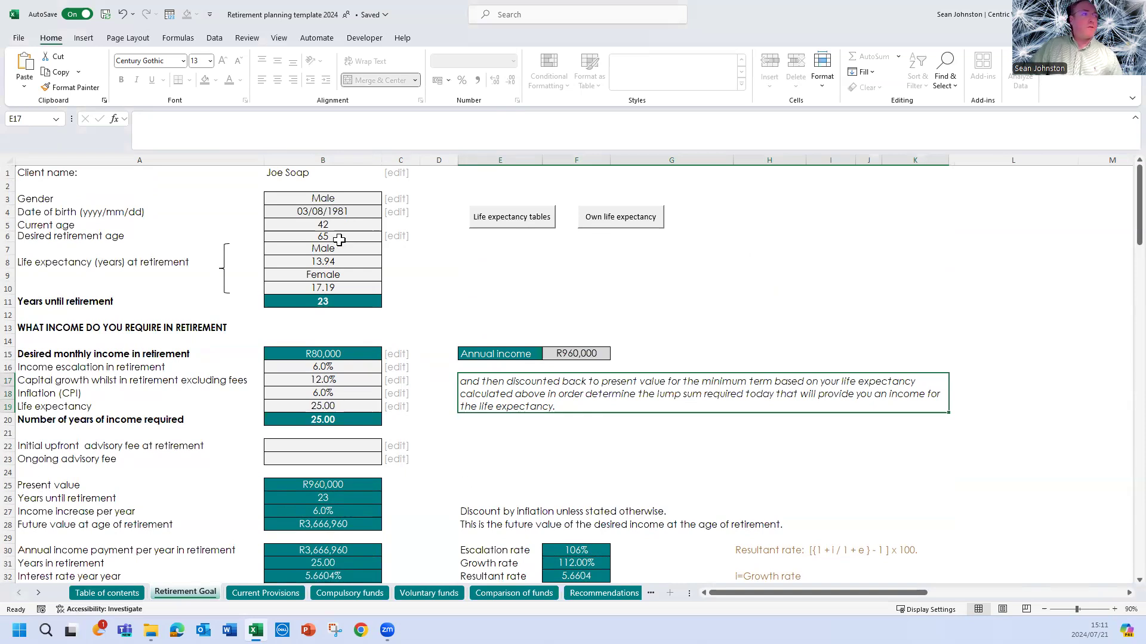
left_click(344, 404)
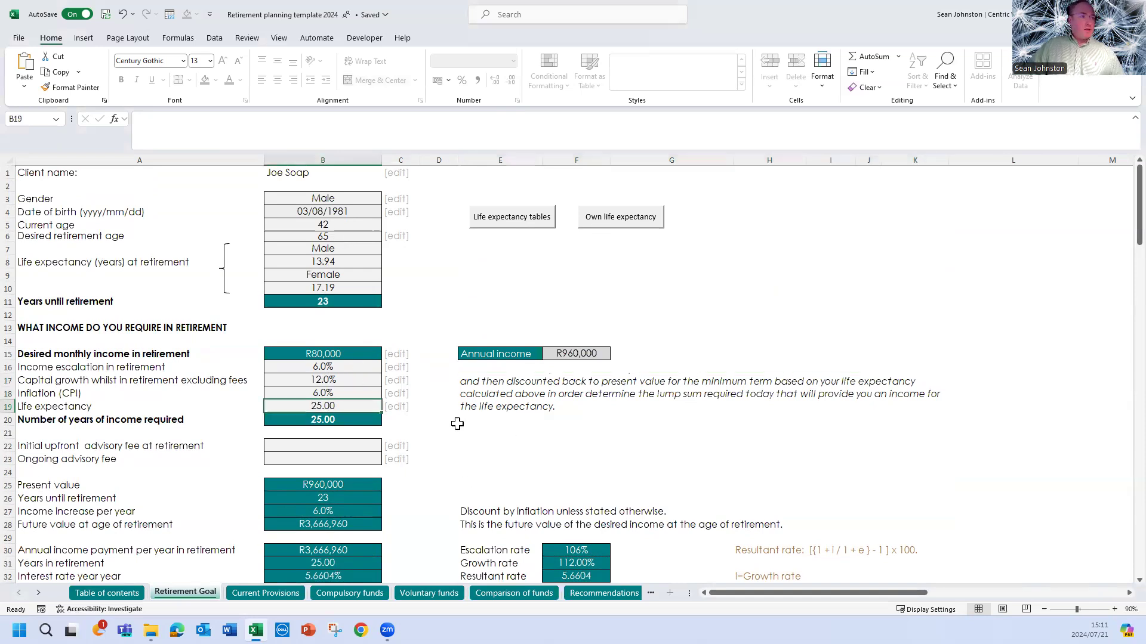
Examine the retirement income assumptions and the fields for the initial upfront and ongoing advisory fees
scroll(377, 411, "down", 1)
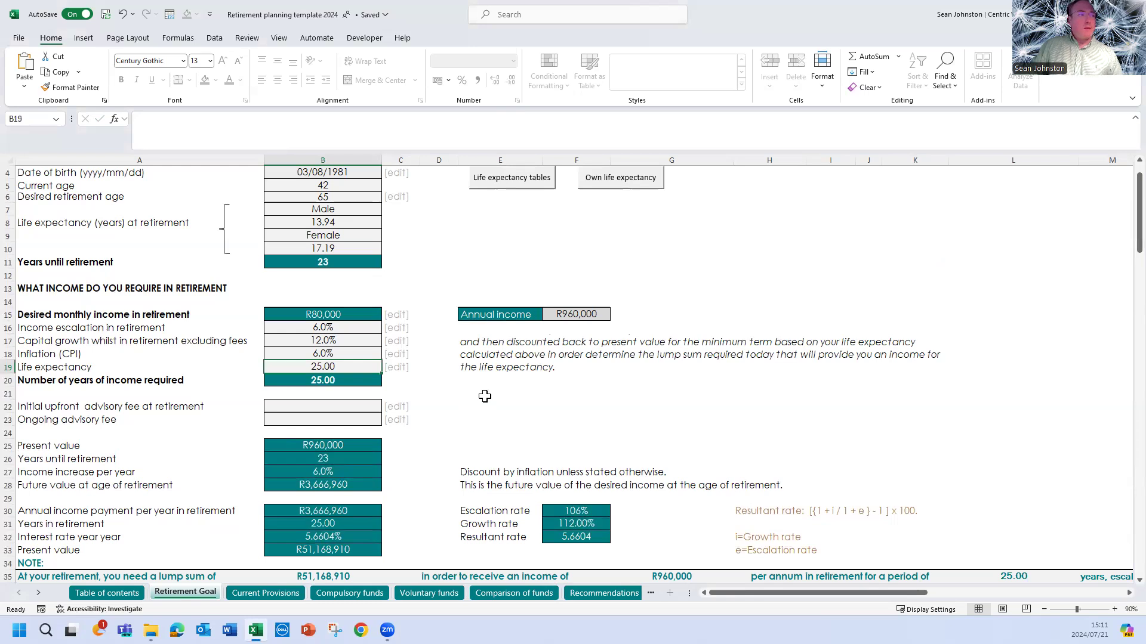
scroll(488, 404, "down", 1)
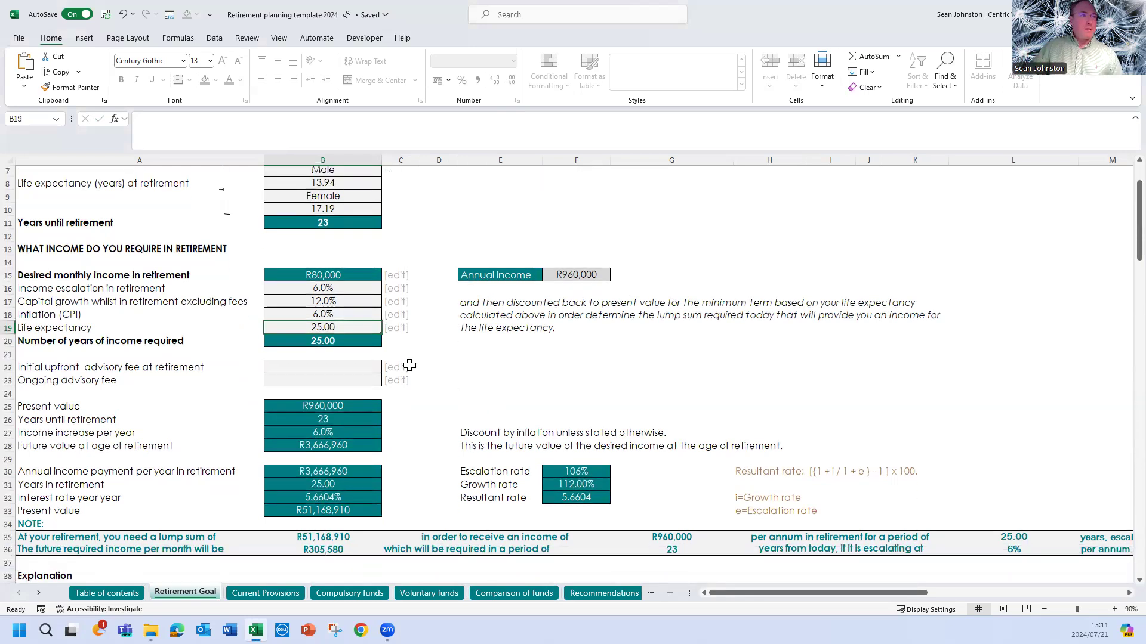
scroll(462, 396, "up", 1)
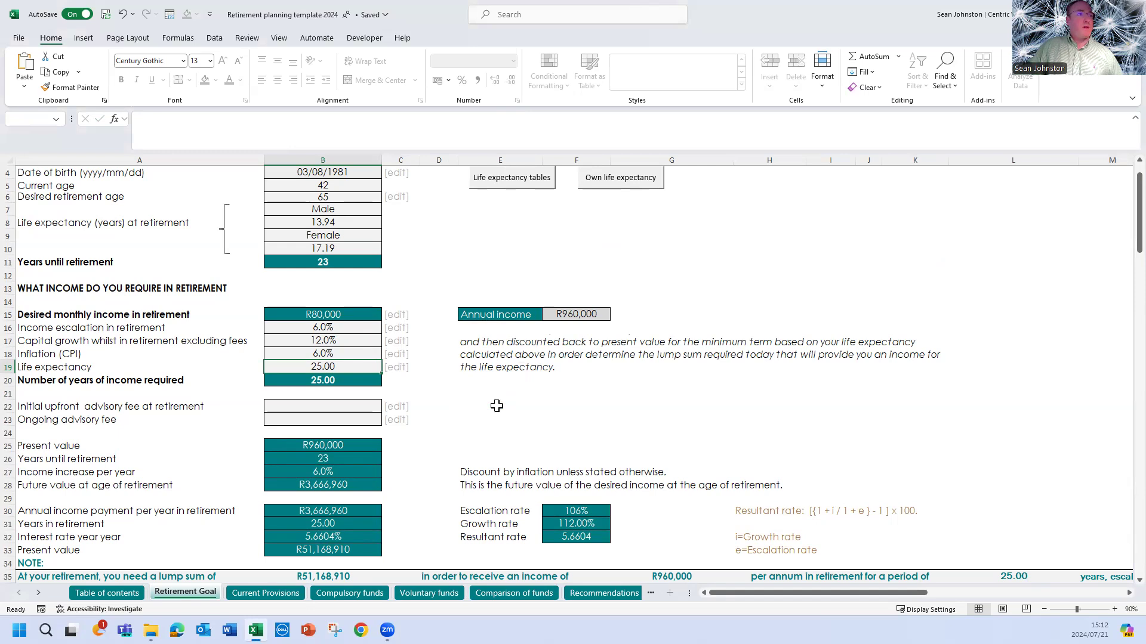
scroll(497, 406, "down", 3)
scroll(497, 406, "up", 3)
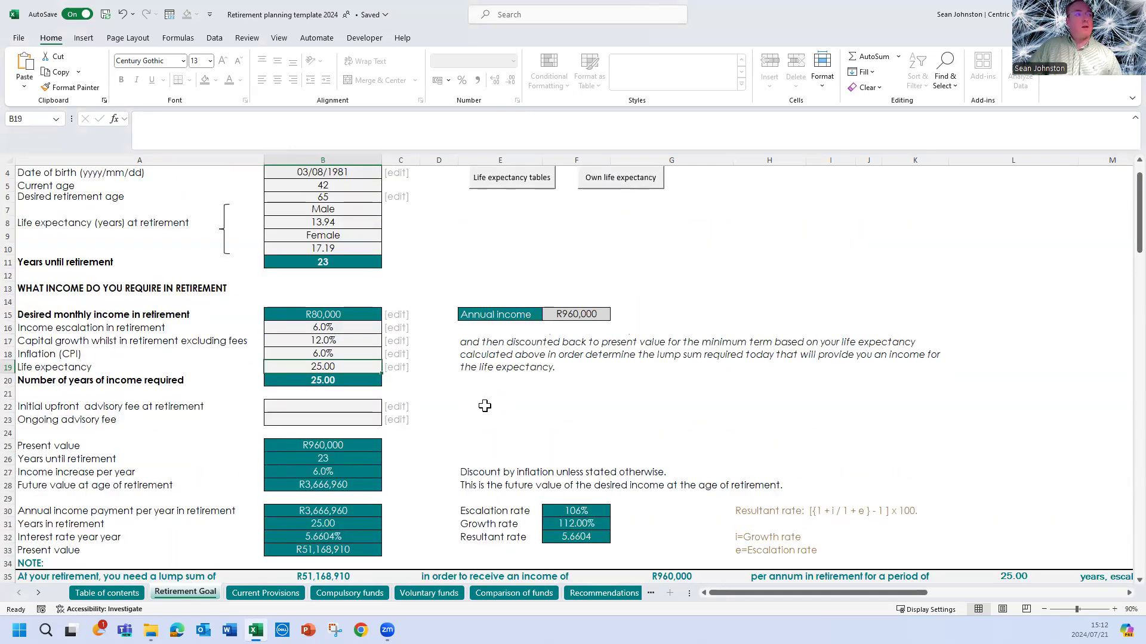
left_click(305, 404)
scroll(348, 391, "down", 1)
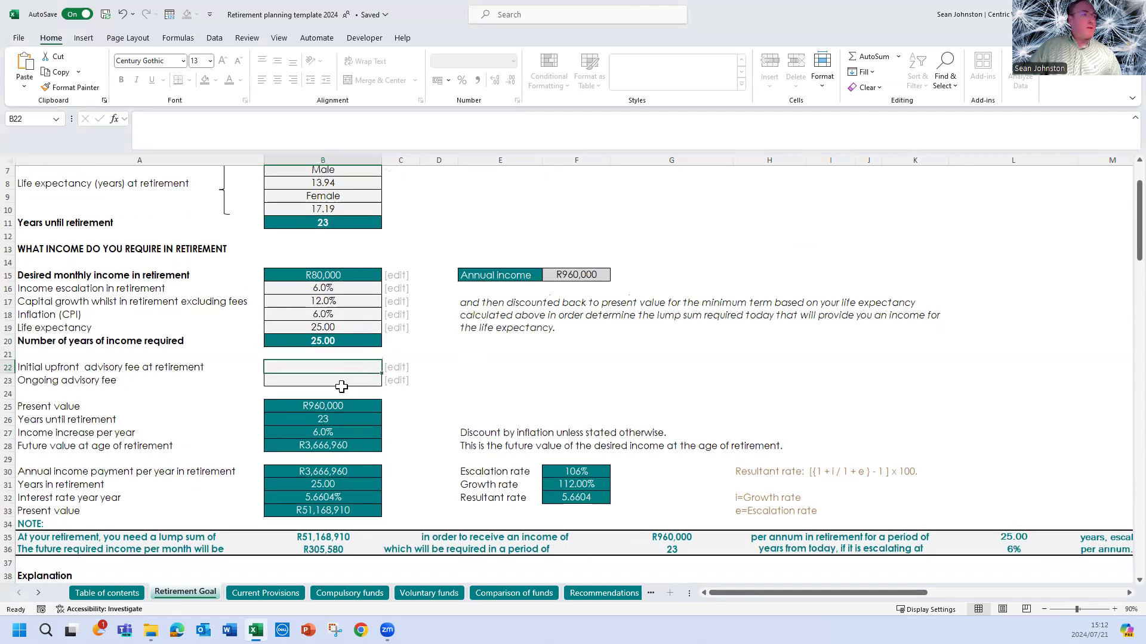
left_click(341, 381)
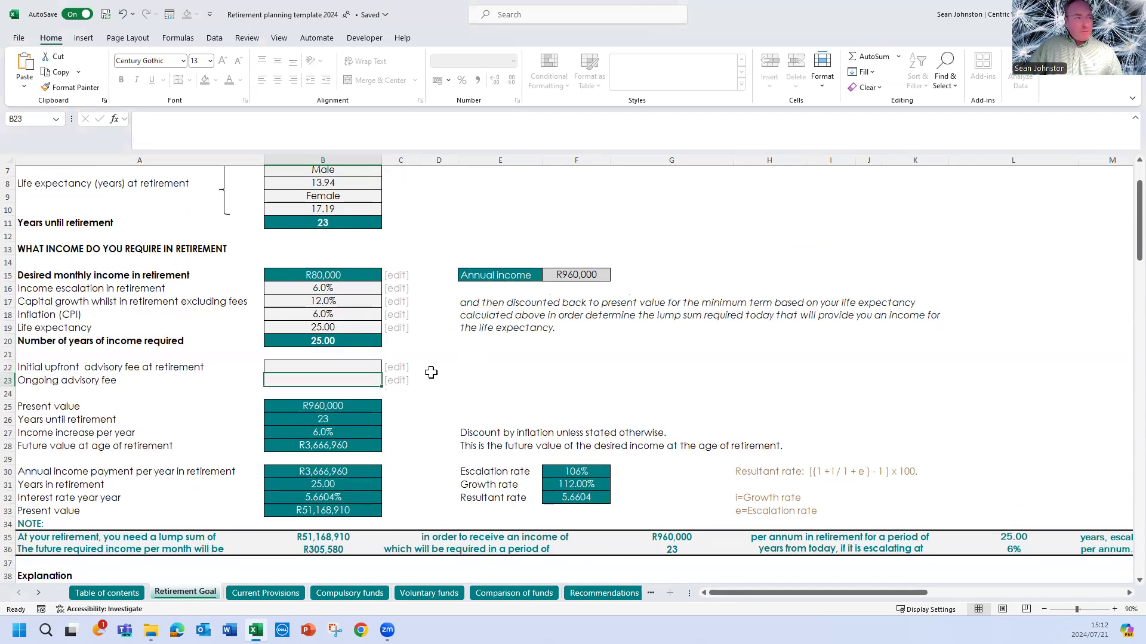
Review the required lump sum calculation and select the future required monthly income in the note
scroll(445, 375, "down", 2)
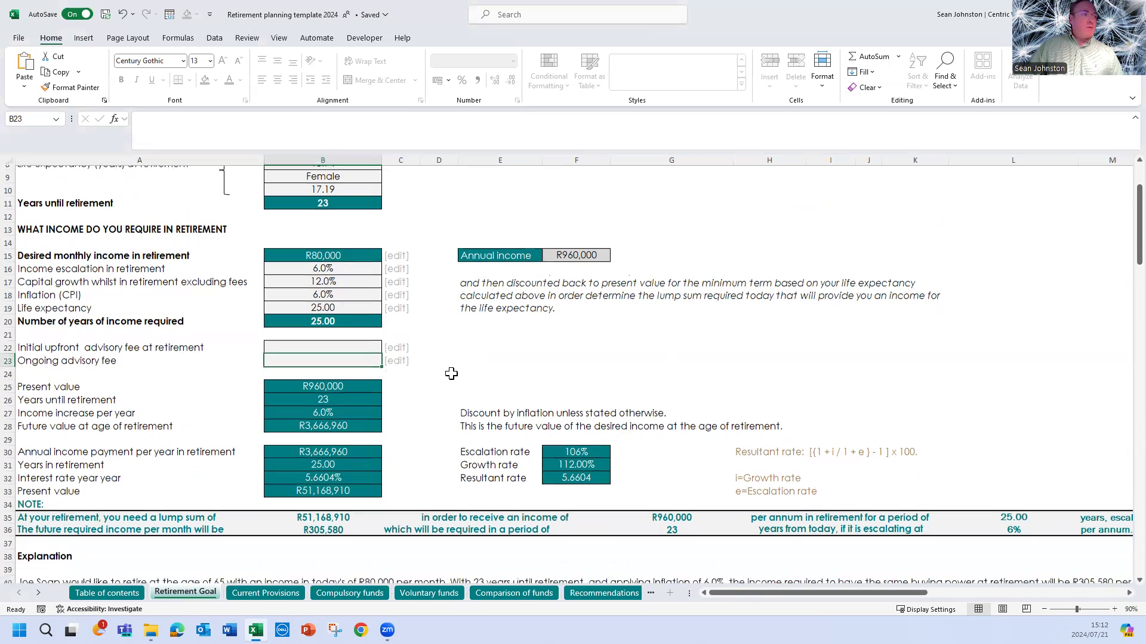
scroll(453, 377, "up", 1)
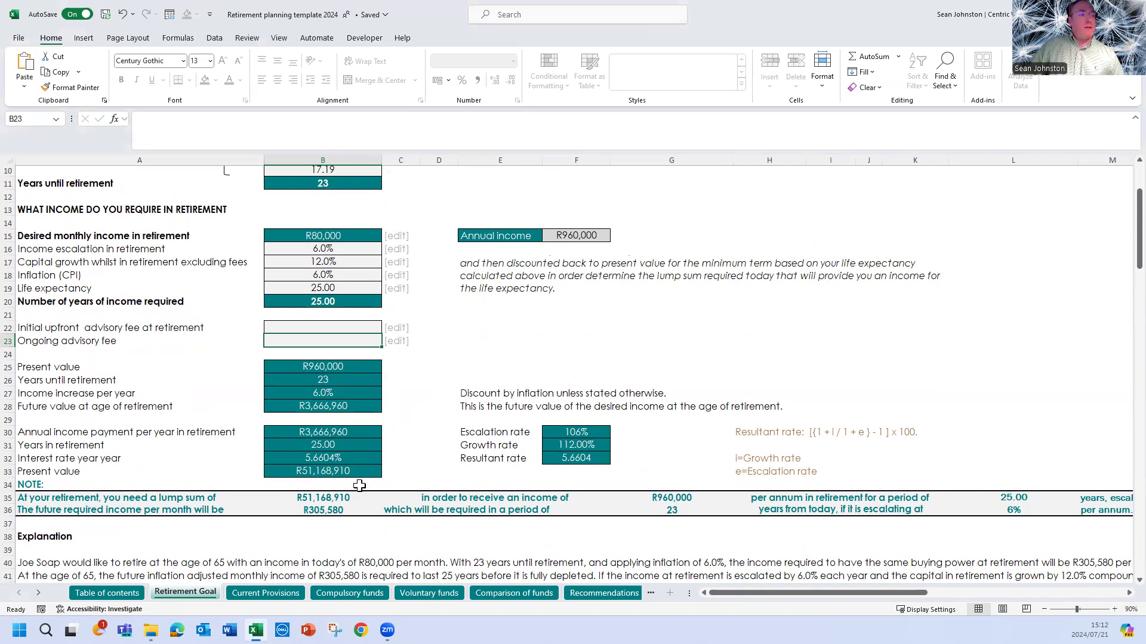
scroll(404, 431, "up", 2)
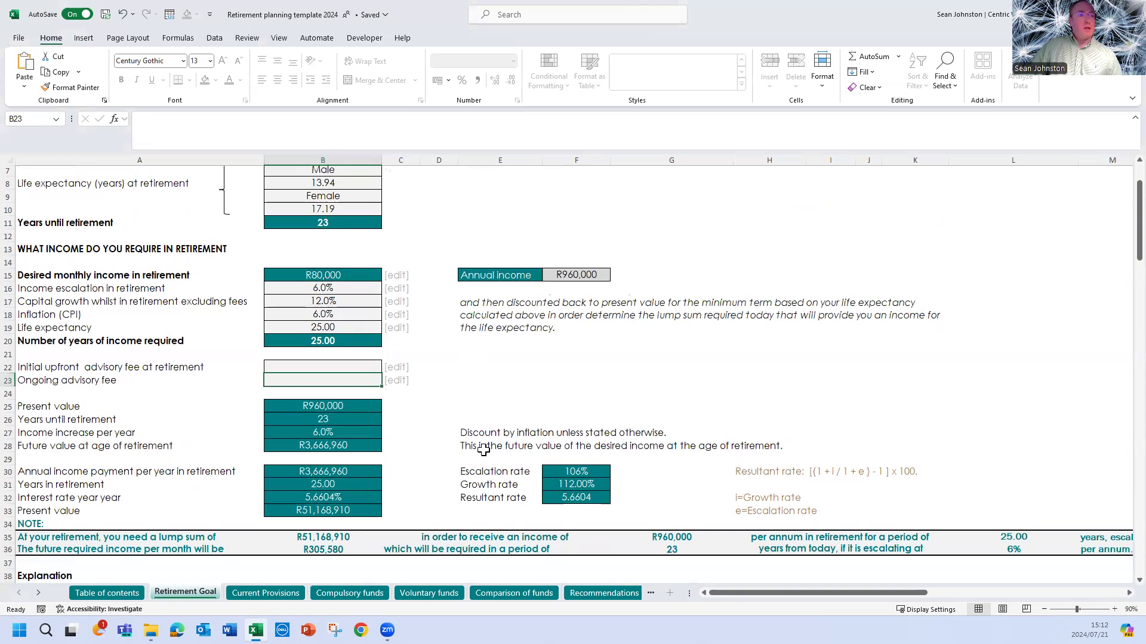
scroll(475, 447, "up", 2)
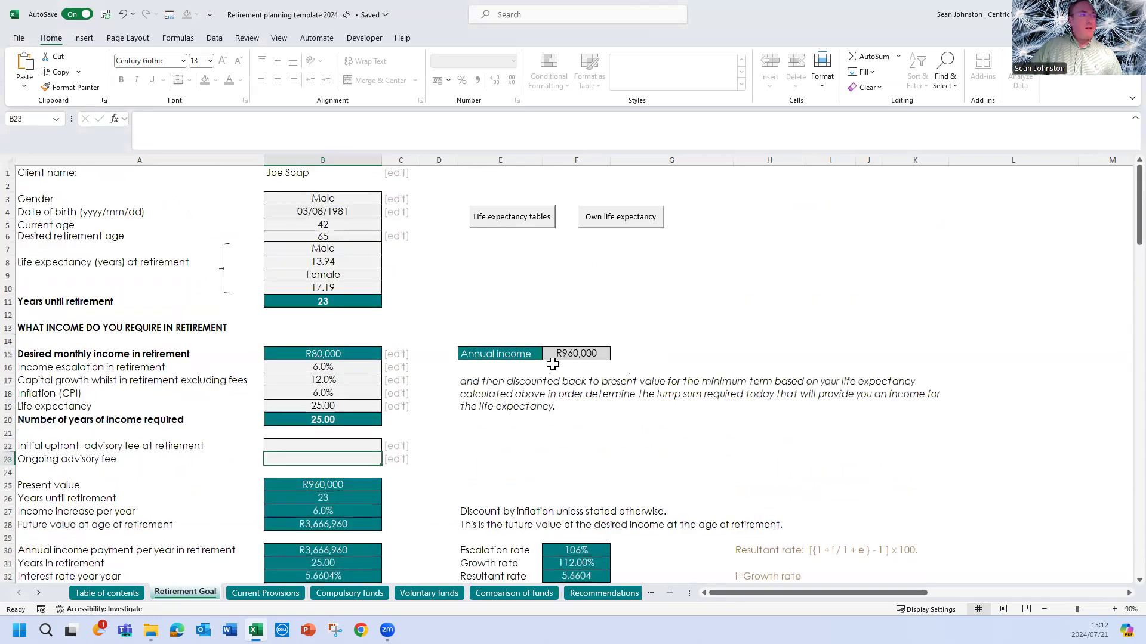
scroll(449, 409, "down", 3)
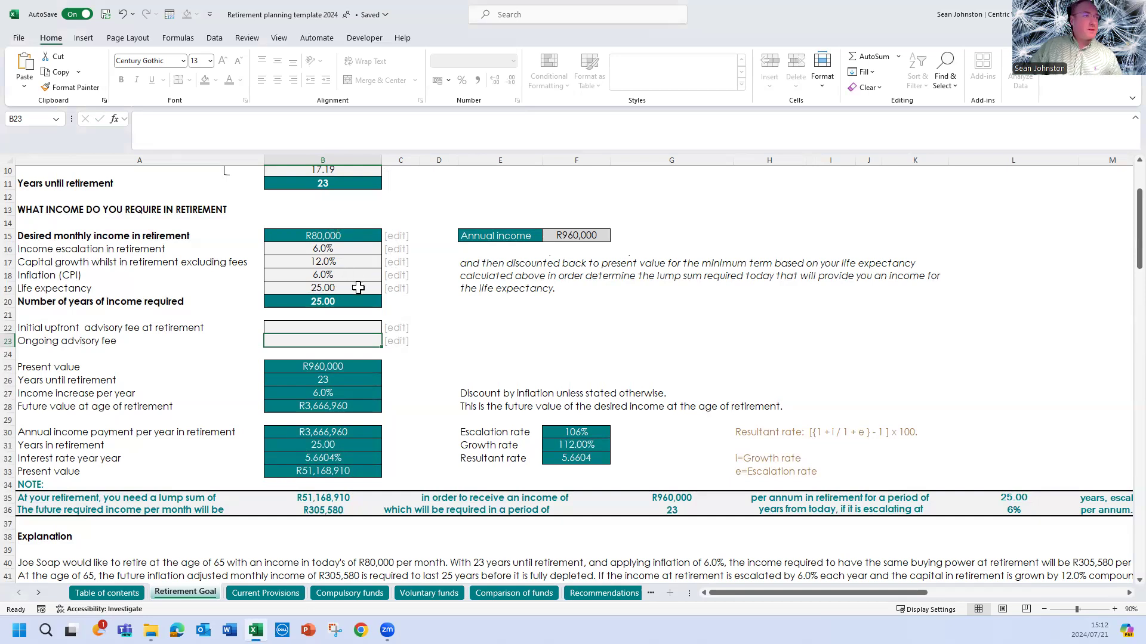
scroll(358, 288, "up", 1)
scroll(358, 287, "up", 3)
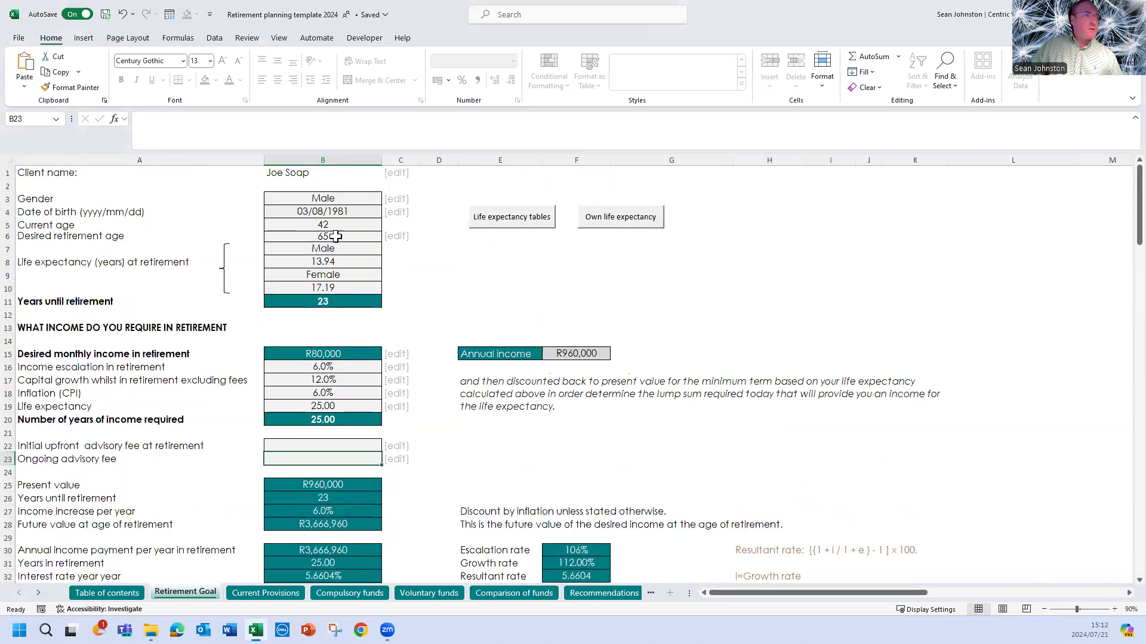
scroll(367, 285, "down", 4)
left_click(324, 471)
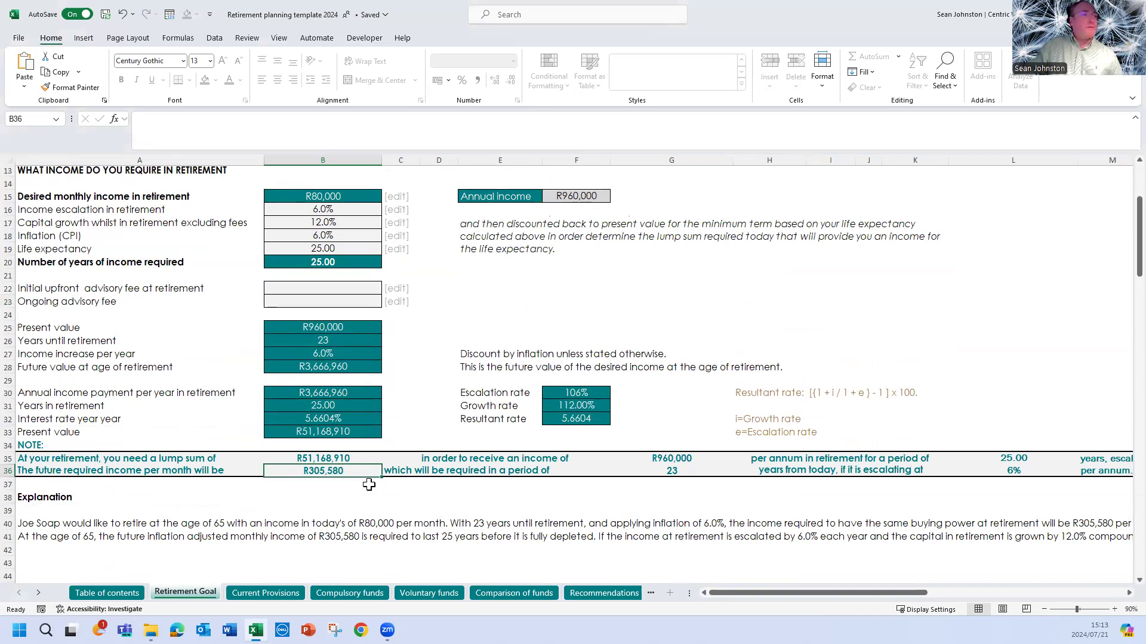
Review the future required monthly income in the note and the number of years until it is required
left_click(671, 469)
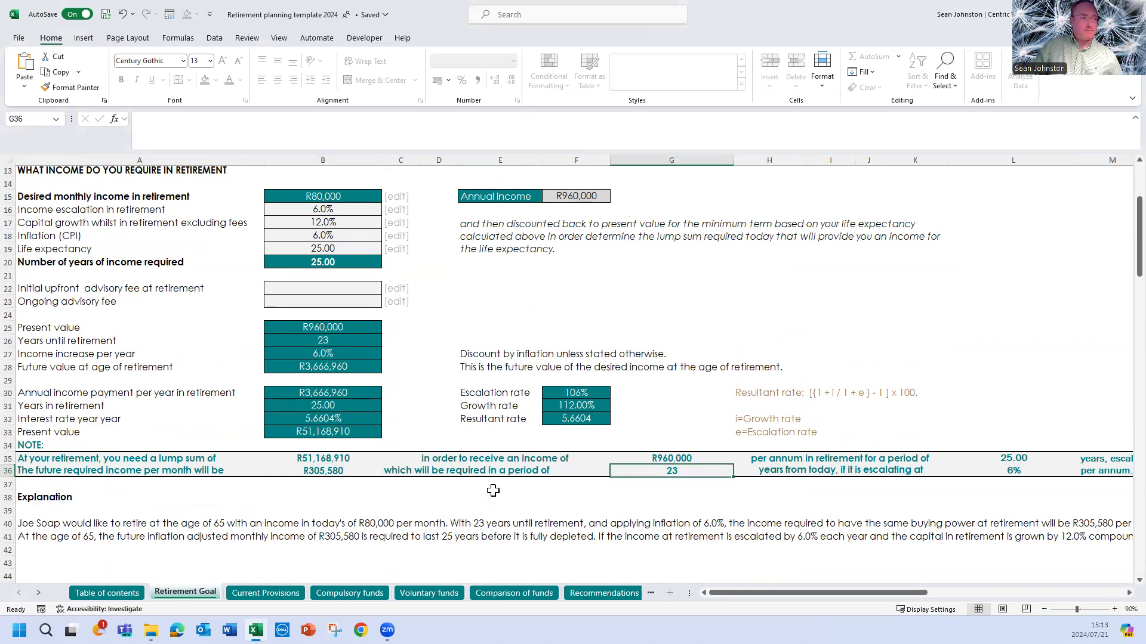
scroll(422, 463, "up", 4)
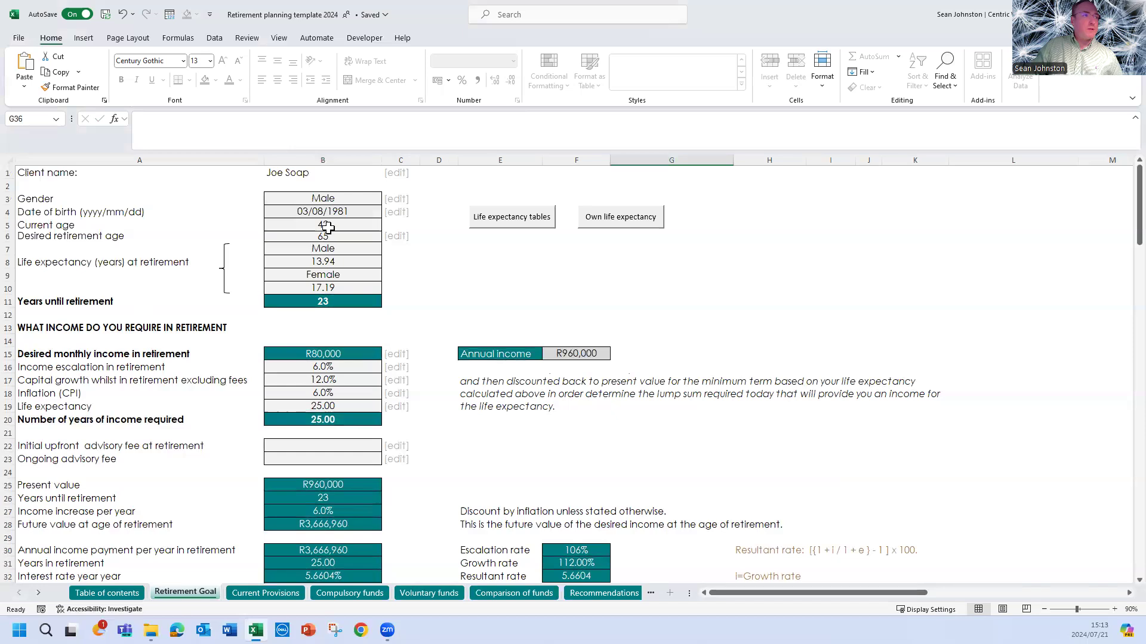
scroll(693, 469, "down", 5)
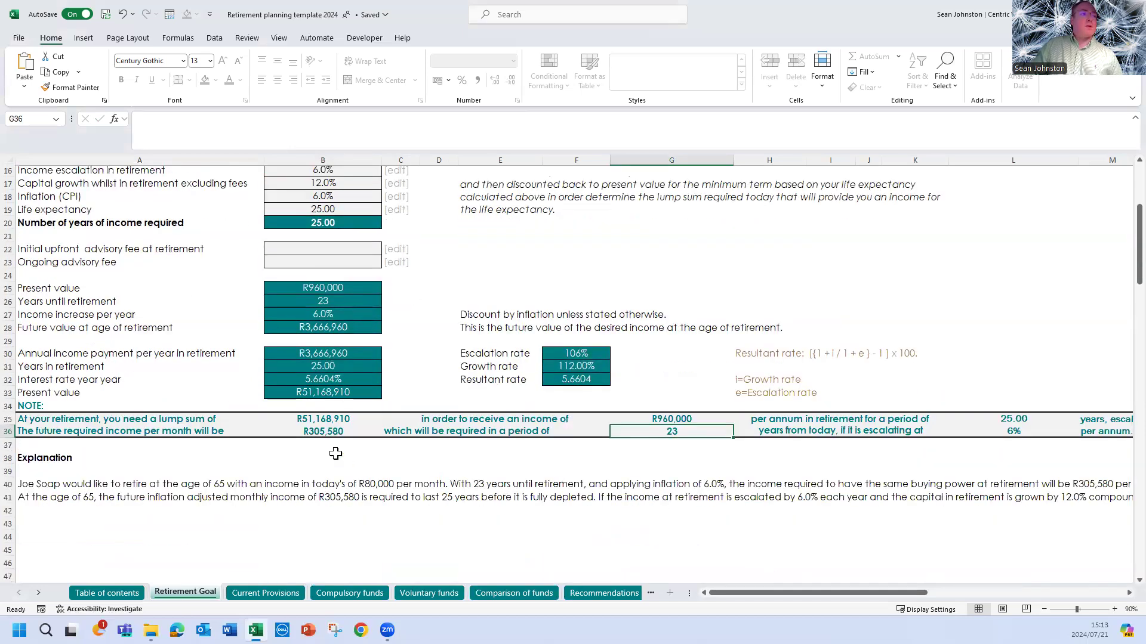
left_click(313, 434)
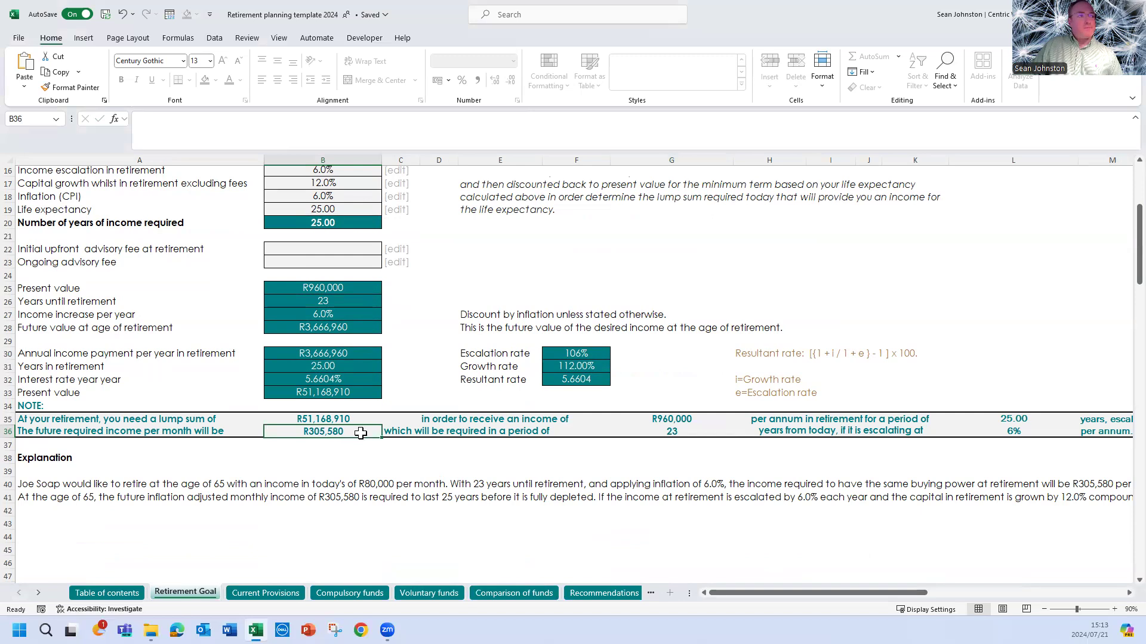
Set the inflation (CPI) assumption to 4% and check the future required monthly income in the note
scroll(358, 442, "up", 2)
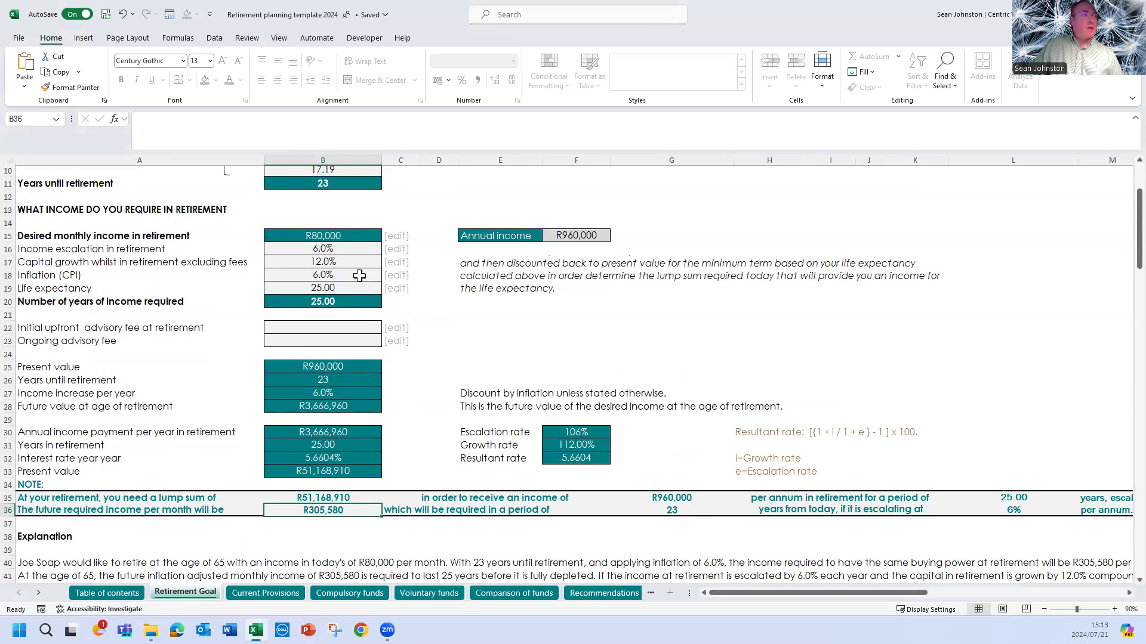
left_click(365, 275)
type("4")
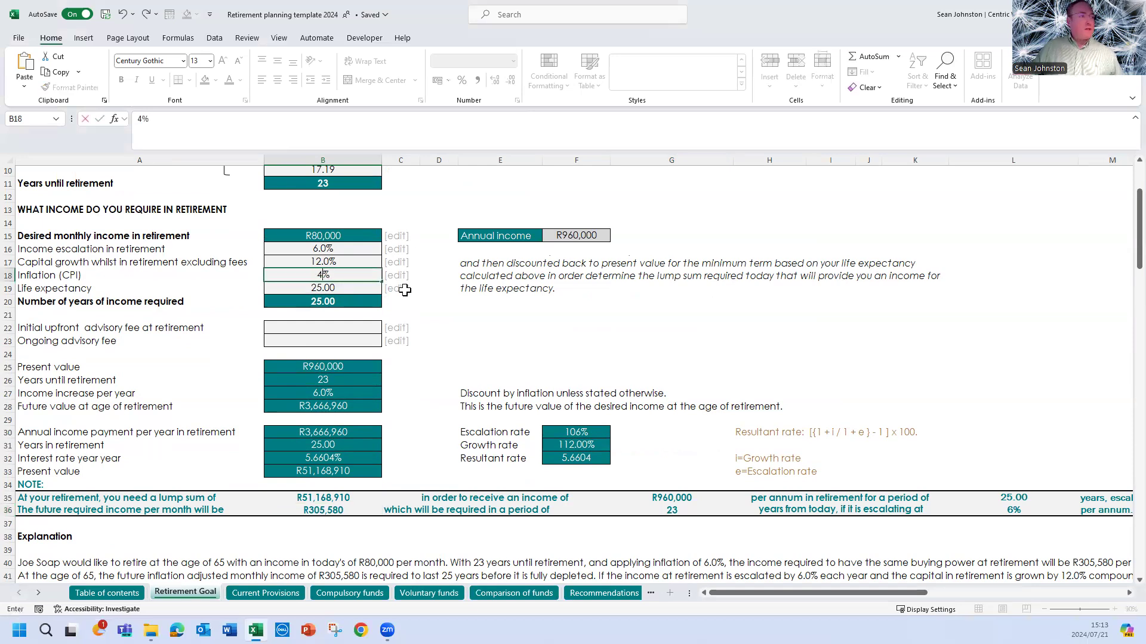
left_click(438, 340)
left_click(312, 509)
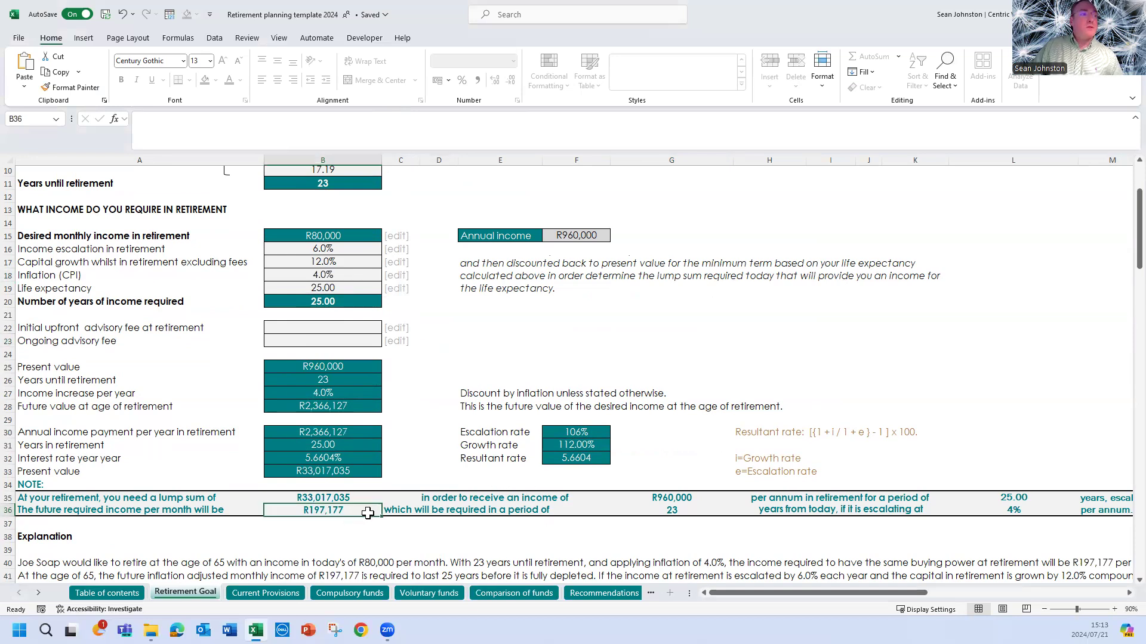
Set the inflation (CPI) assumption back to 6%
left_click(346, 275)
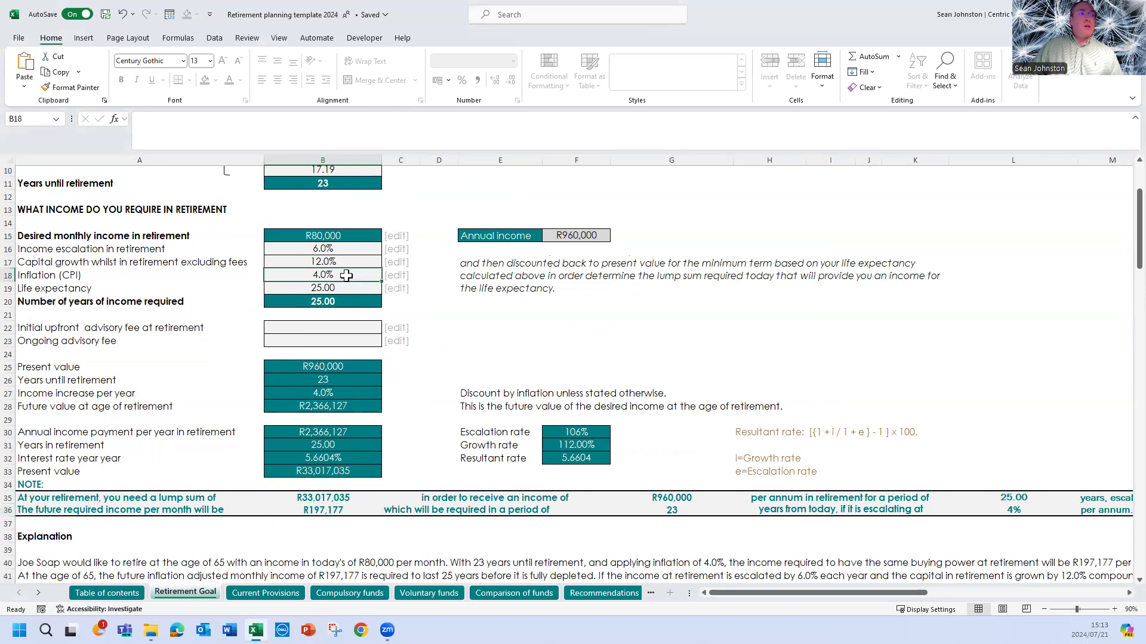
type("6")
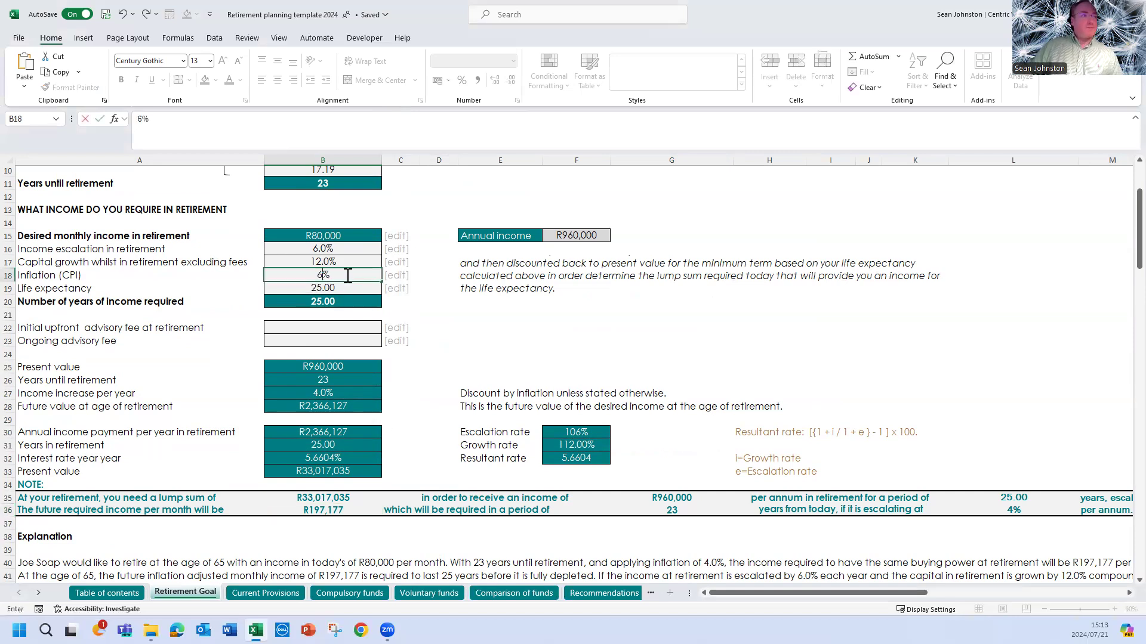
left_click(409, 328)
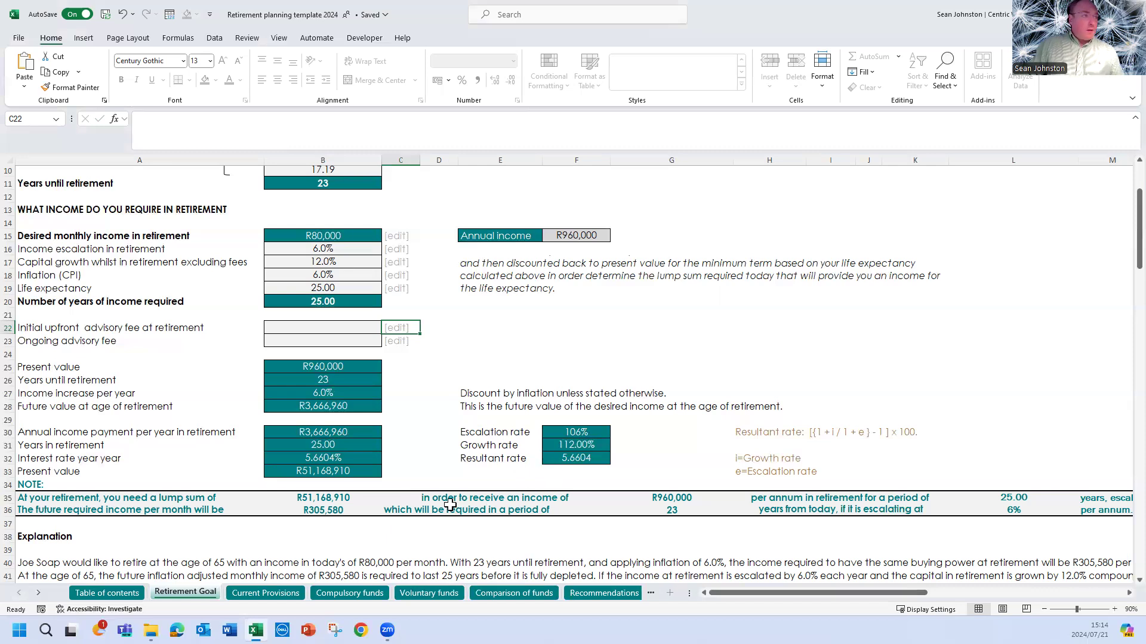
Review the future required monthly income alongside the income escalation and capital growth assumptions used in retirement
scroll(385, 489, "down", 1)
left_click(373, 473)
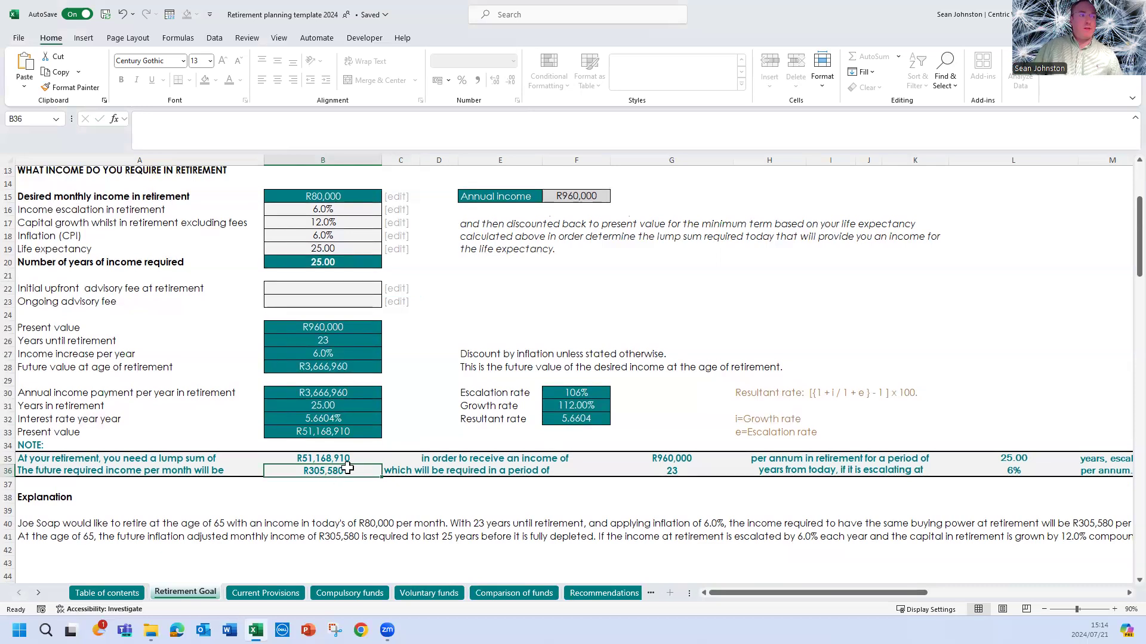
scroll(360, 439, "up", 2)
left_click(322, 288)
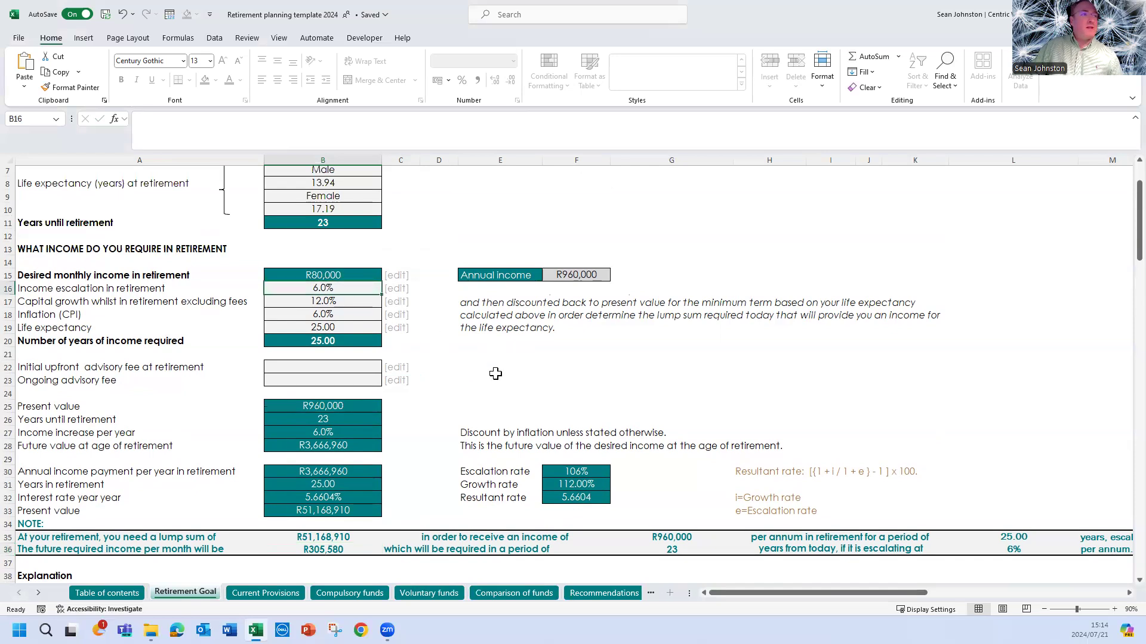
left_click(323, 302)
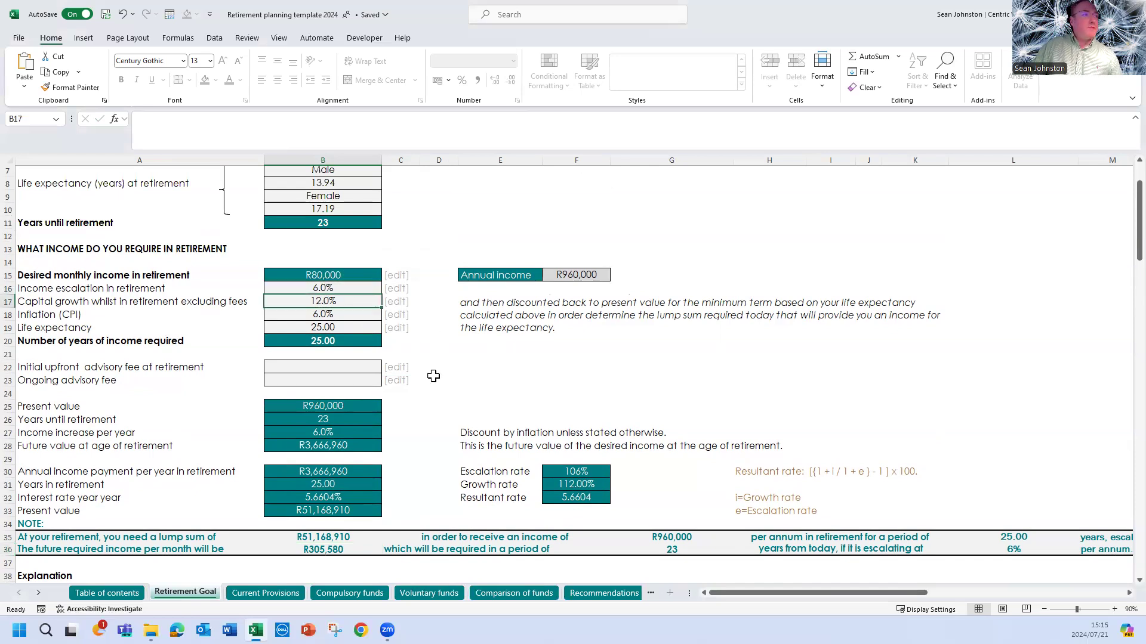
scroll(436, 374, "down", 1)
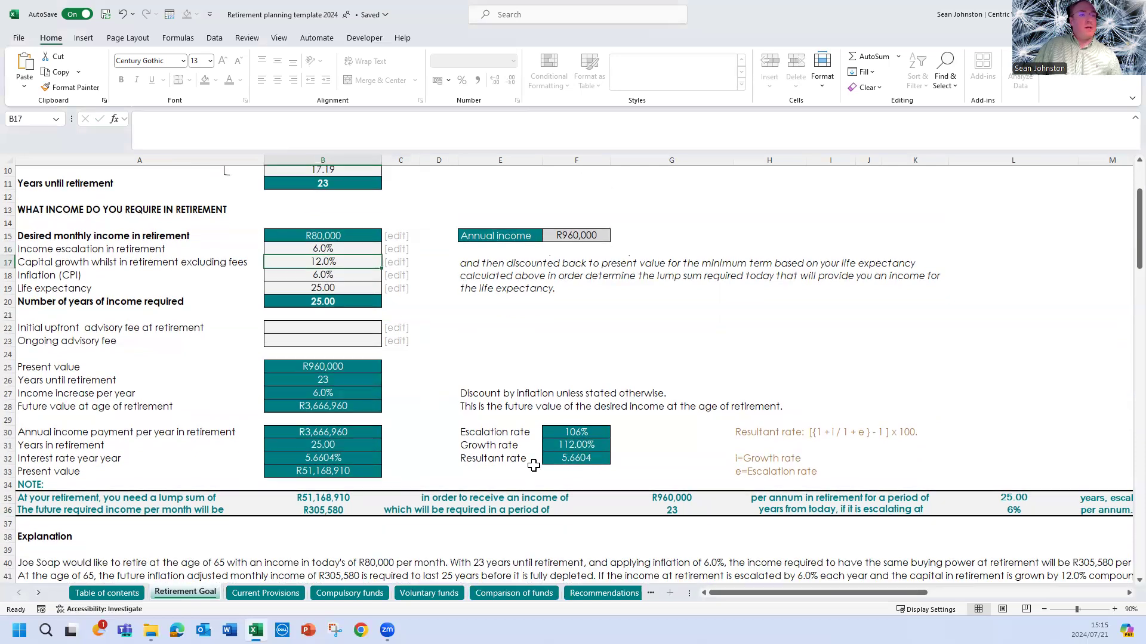
left_click_drag(767, 591, 214, 501)
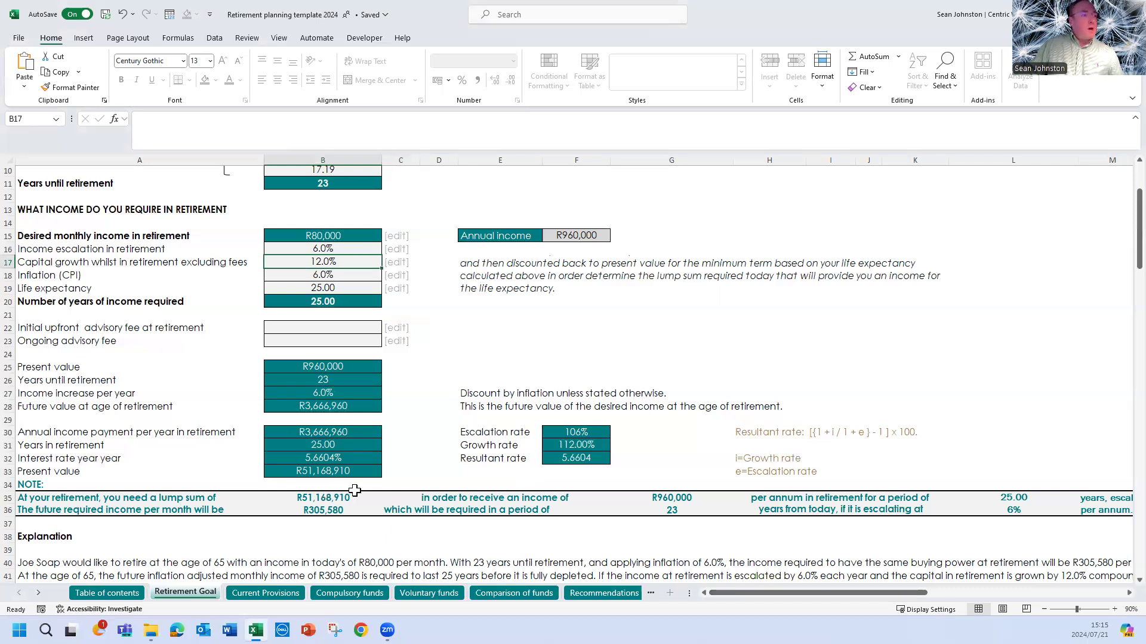
Examine the required lump sum together with the annual income payment, years in retirement and interest rate behind it
left_click(338, 500)
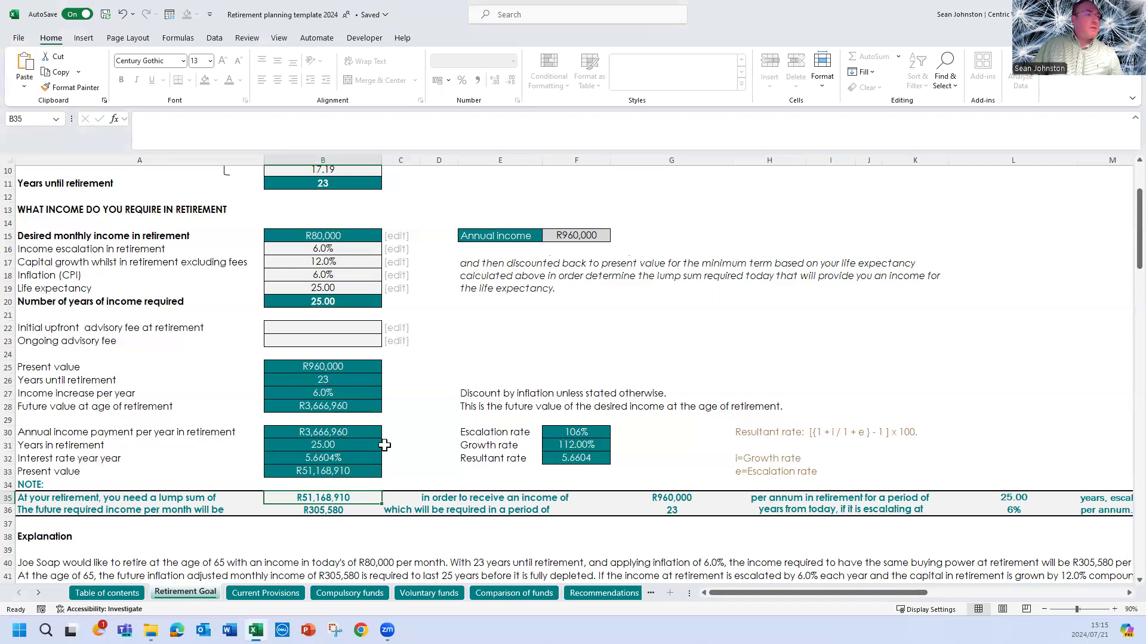
left_click(330, 510)
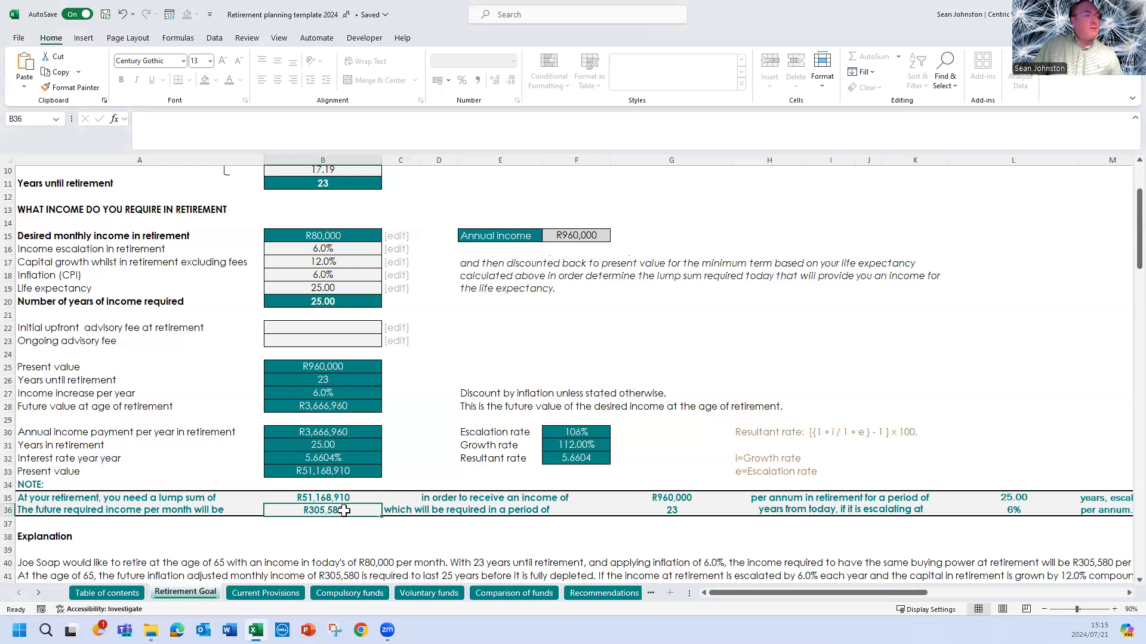
left_click(357, 432)
left_click(339, 446)
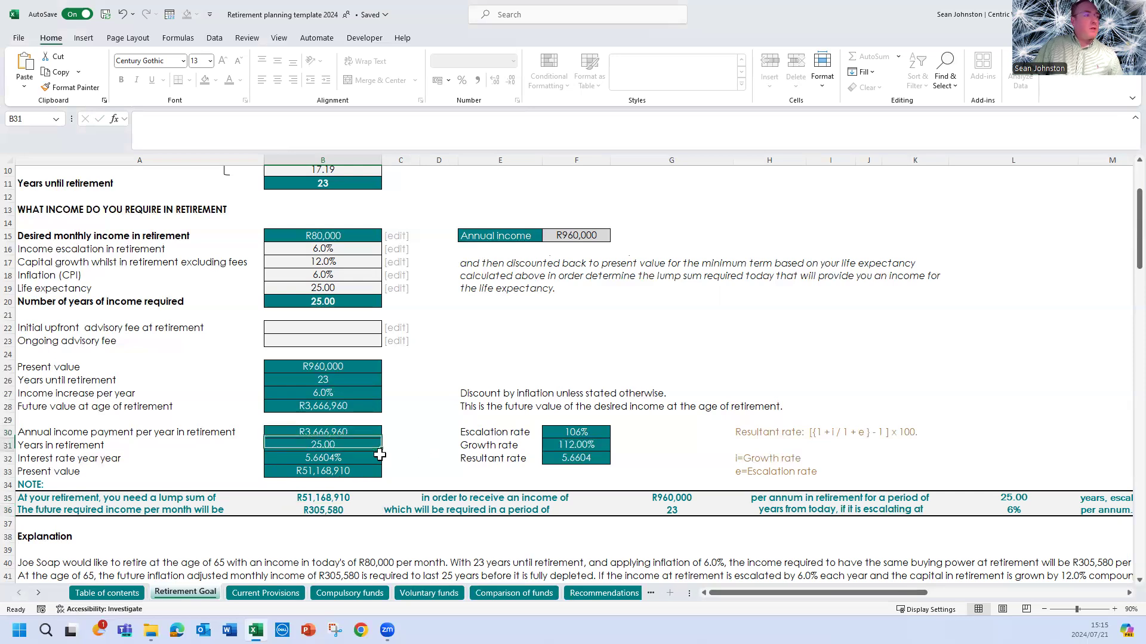
scroll(352, 366, "up", 3)
scroll(387, 467, "down", 3)
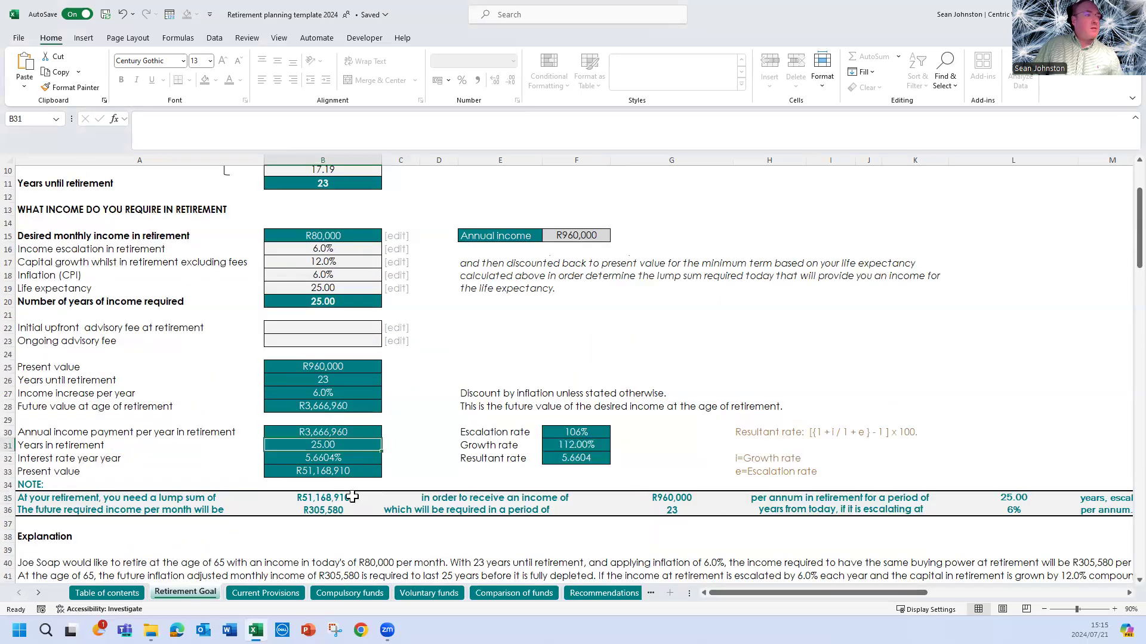
left_click(362, 458)
scroll(362, 367, "up", 1)
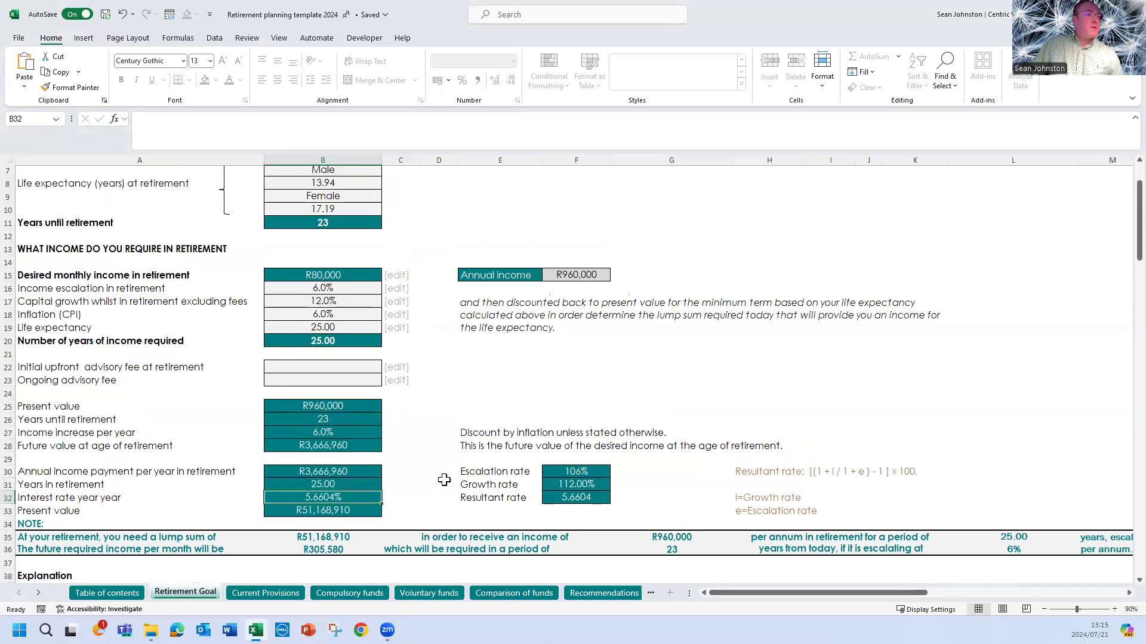
scroll(477, 466, "down", 1)
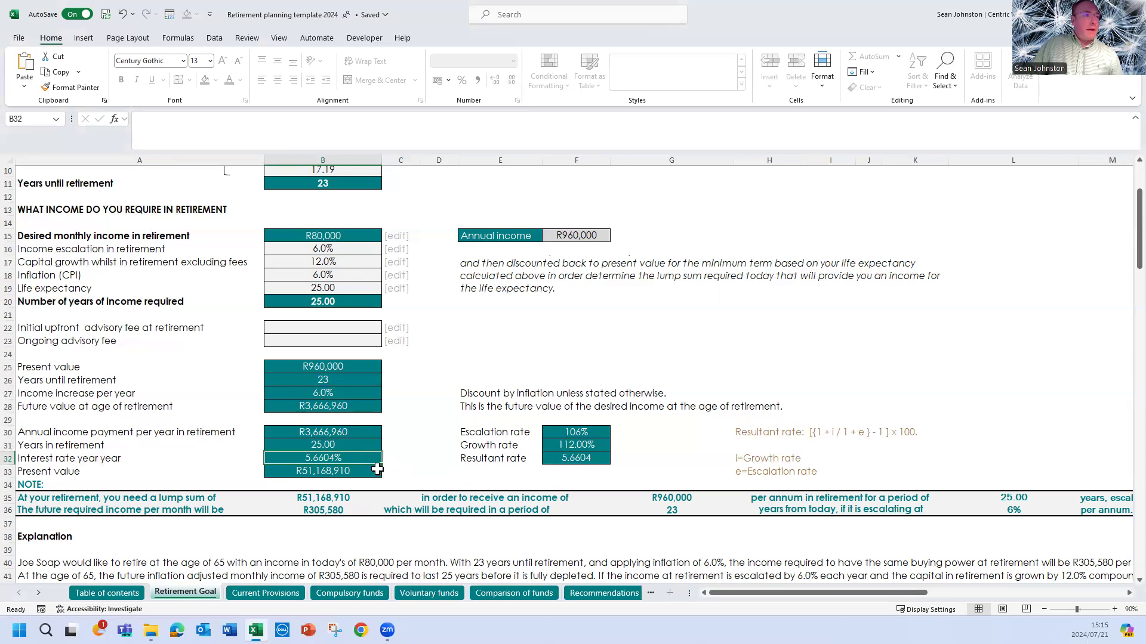
left_click(332, 499)
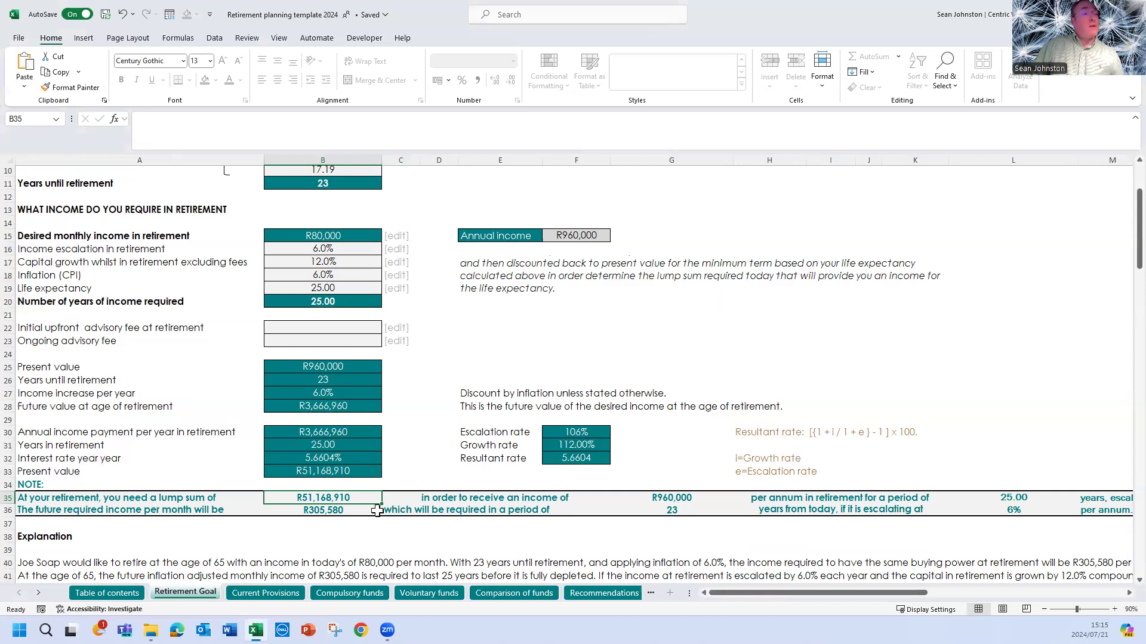
Check the lump sum and future monthly income against the client's details and the number of years of income required
scroll(395, 456, "up", 3)
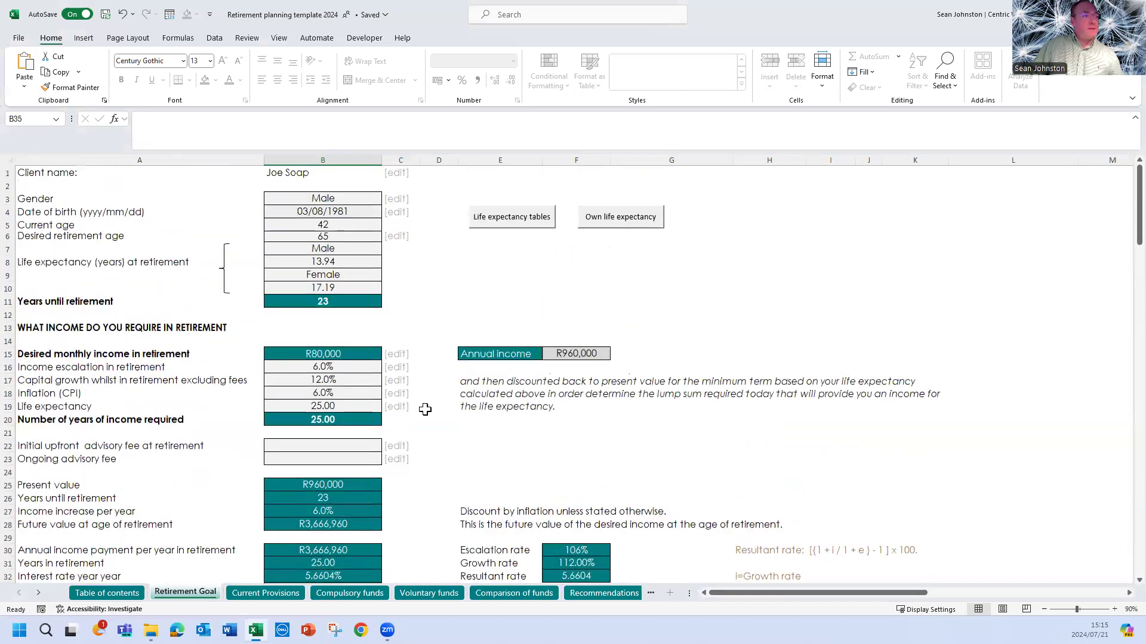
scroll(425, 410, "down", 5)
left_click(329, 432)
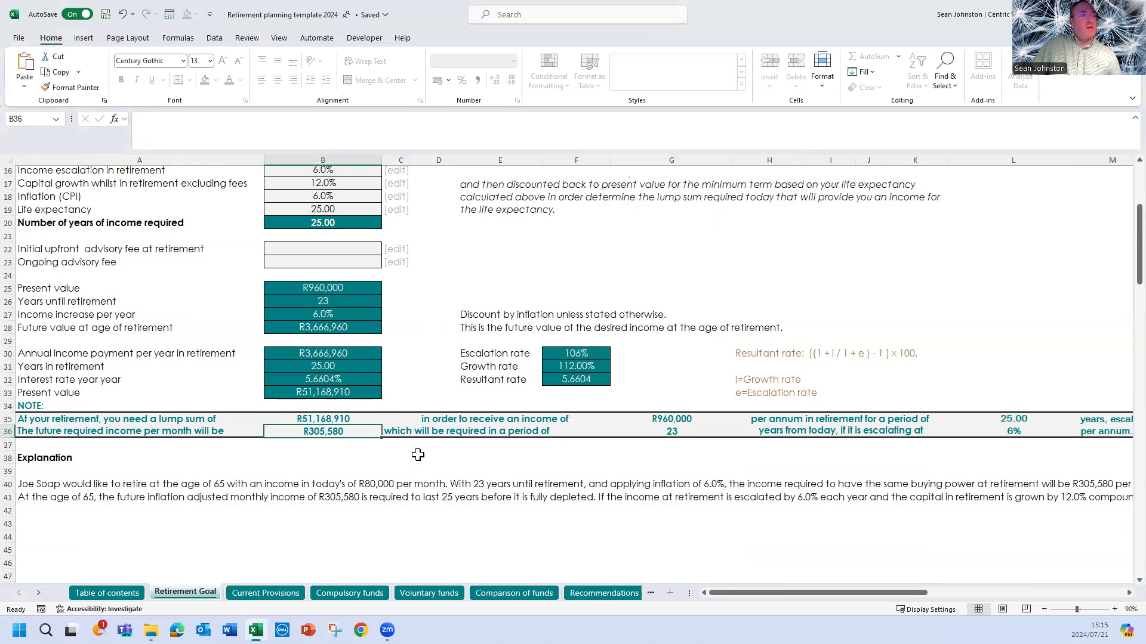
left_click(318, 414)
scroll(364, 451, "up", 3)
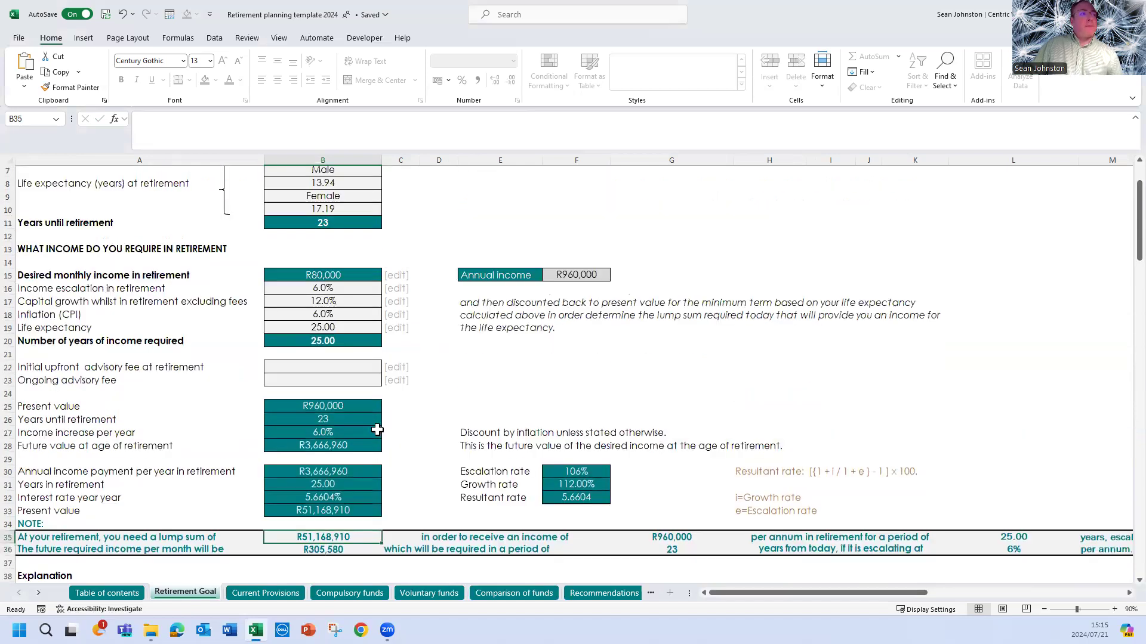
scroll(376, 420, "up", 2)
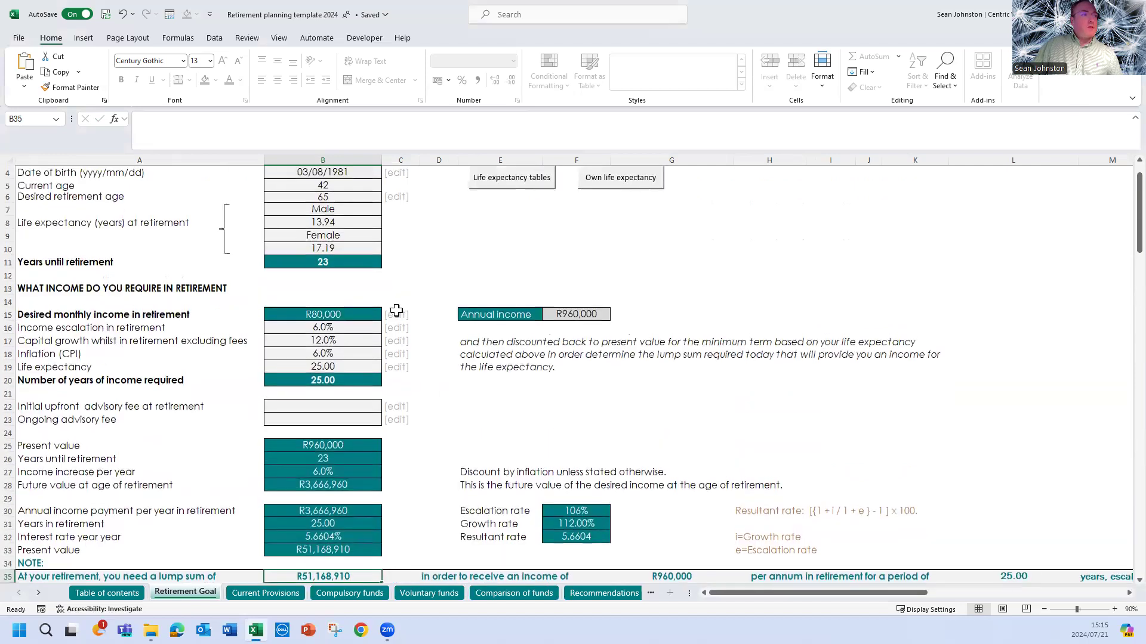
left_click(343, 418)
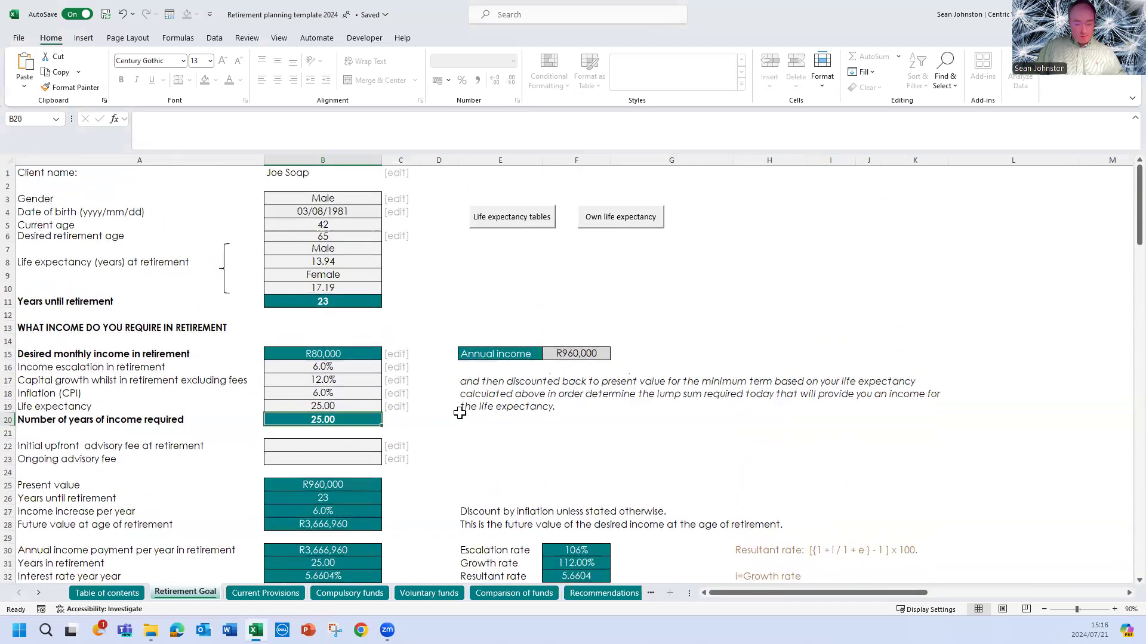
Set the life expectancy in the required income section to 20 years and check the required lump sum
scroll(460, 413, "down", 4)
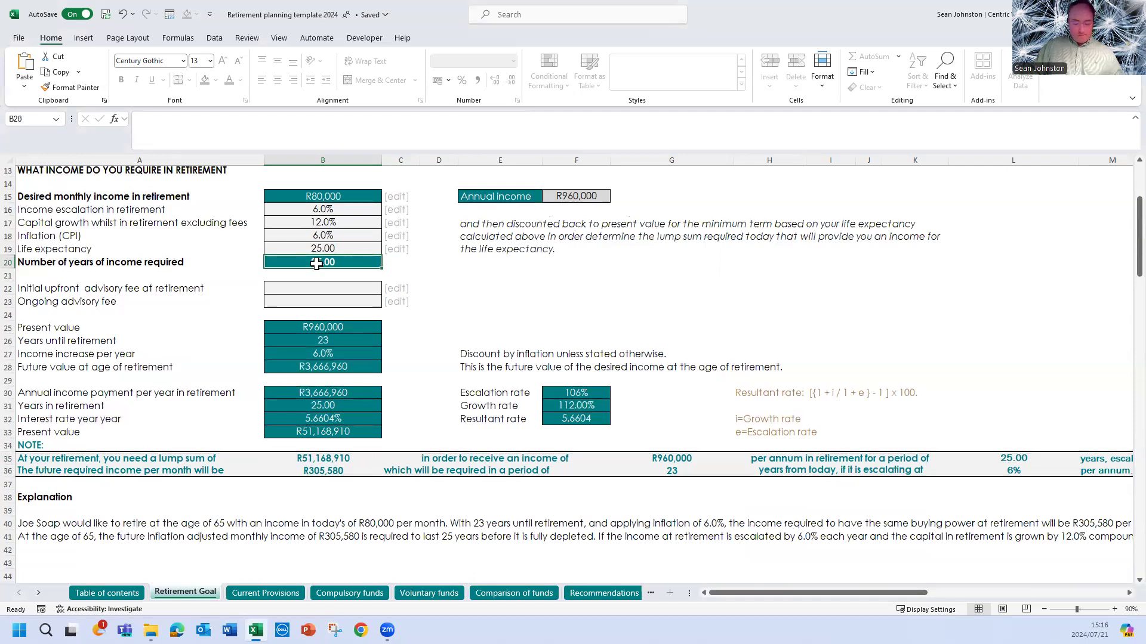
left_click(330, 249)
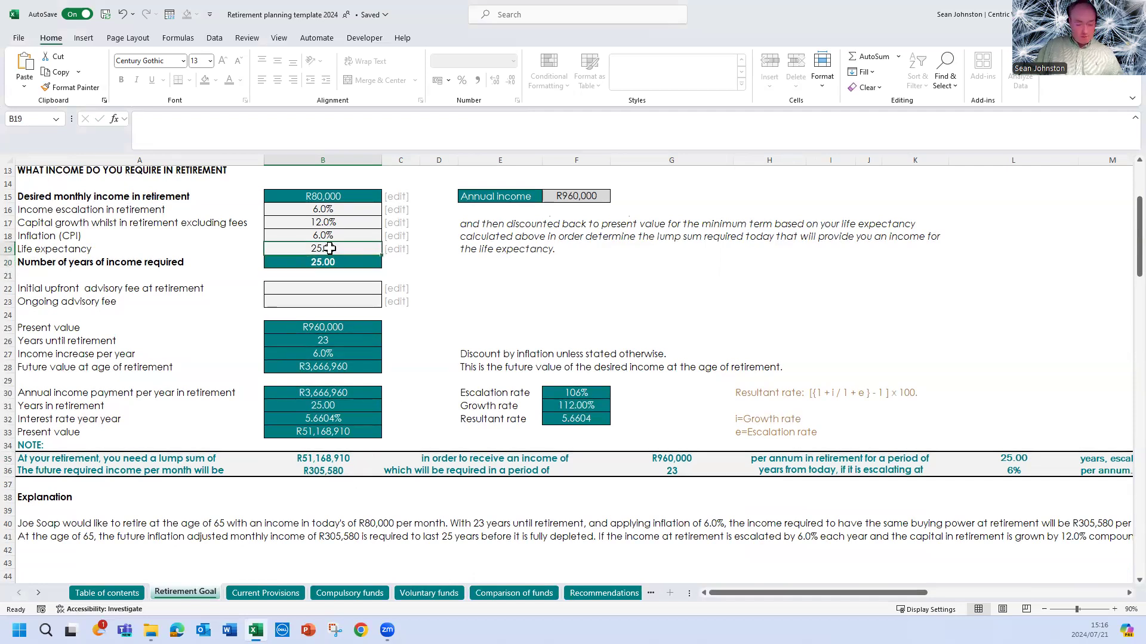
type("20")
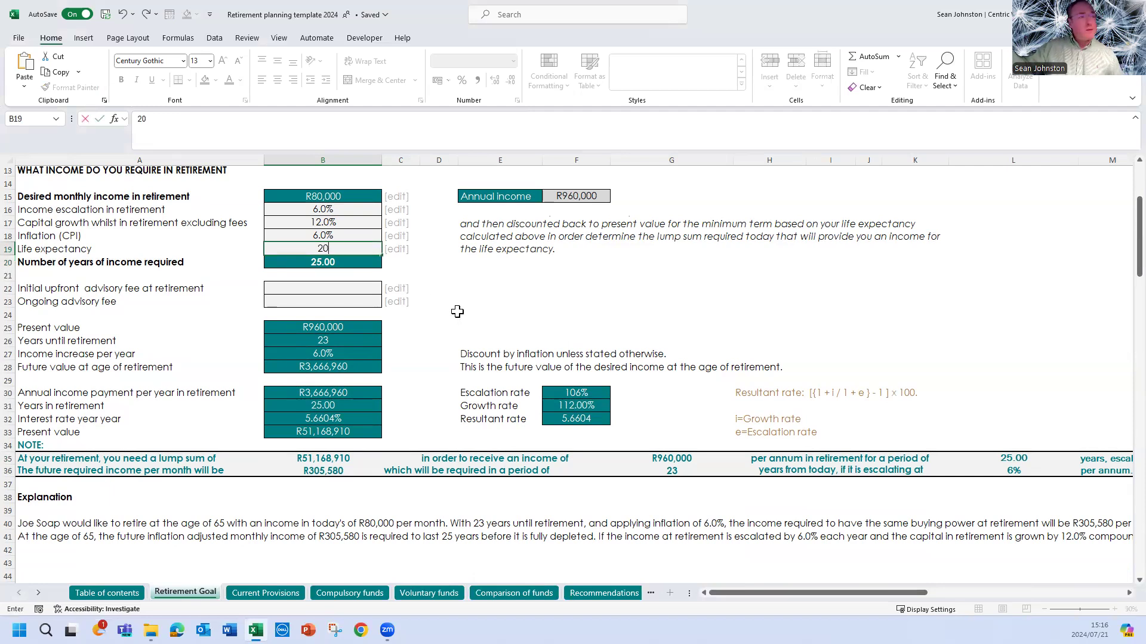
left_click(365, 457)
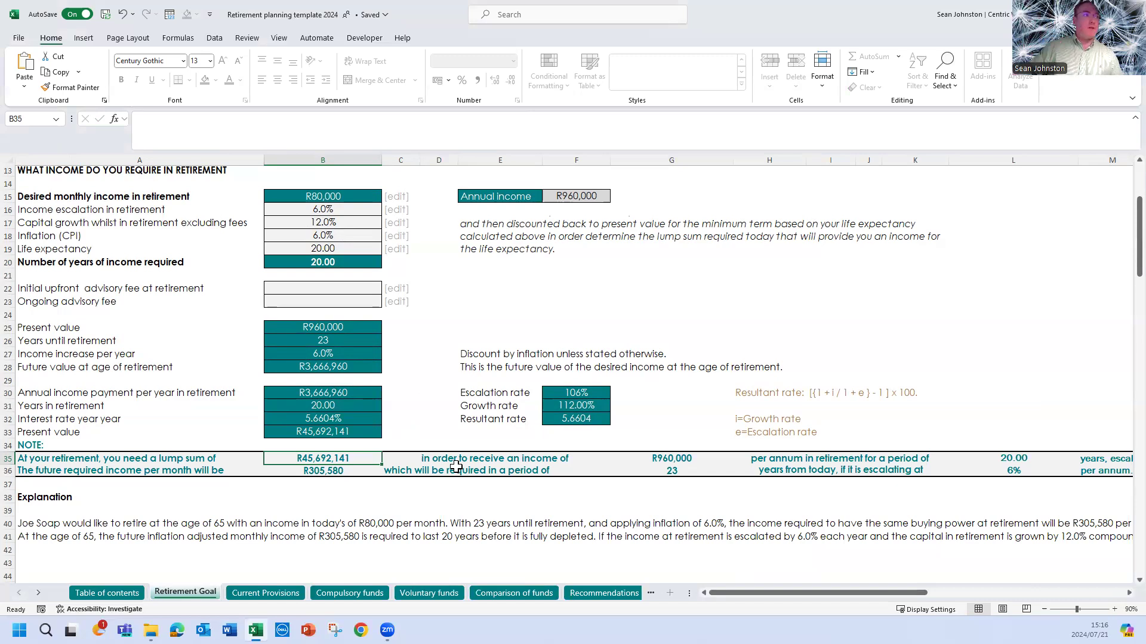
Review the income assumptions and set the life expectancy in the required income section back to 25 years
scroll(396, 321, "up", 4)
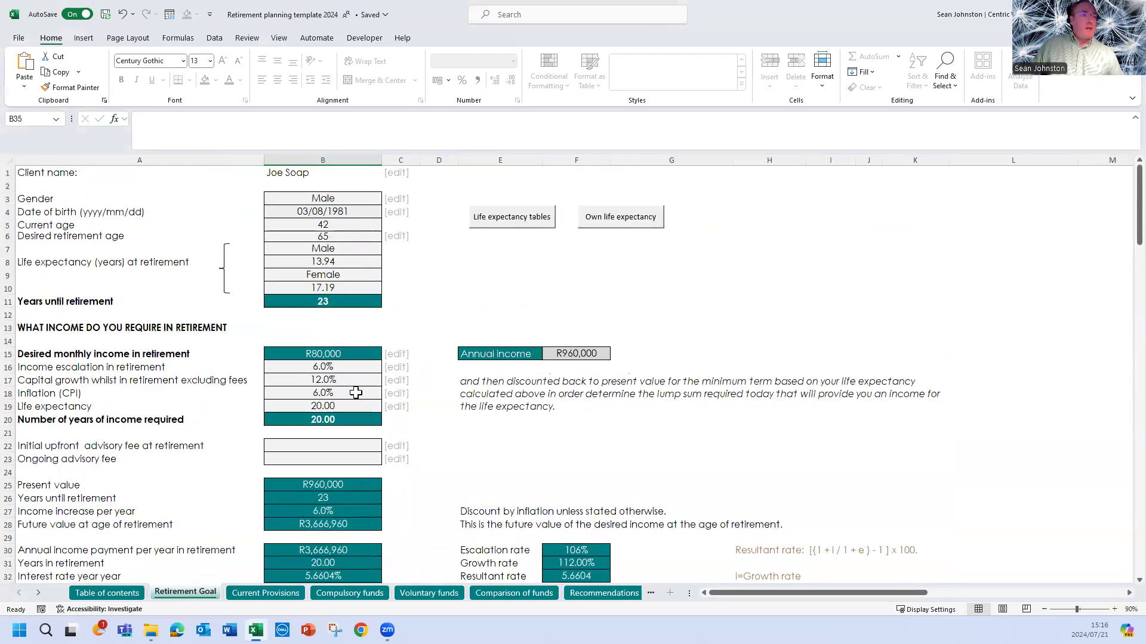
scroll(364, 400, "down", 3)
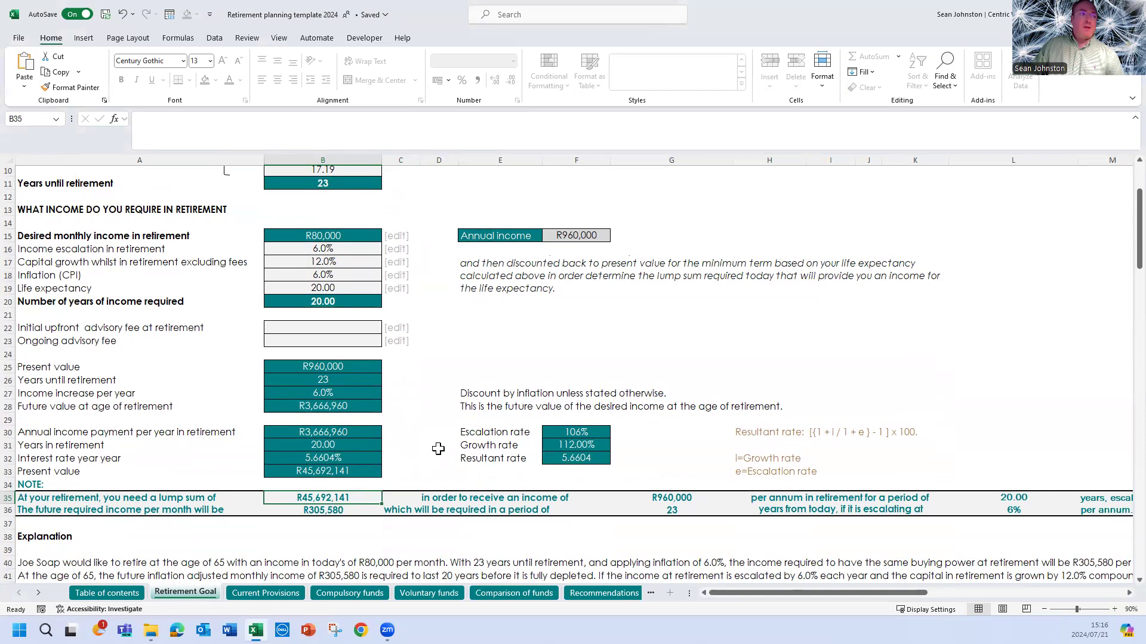
left_click(342, 291)
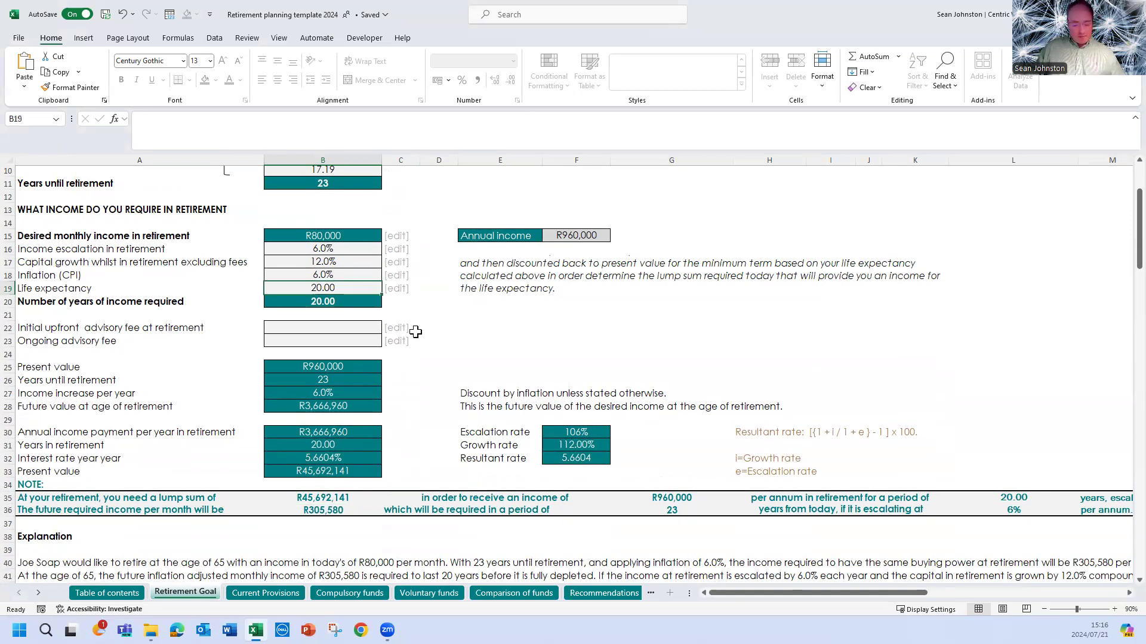
type("25")
key("Return")
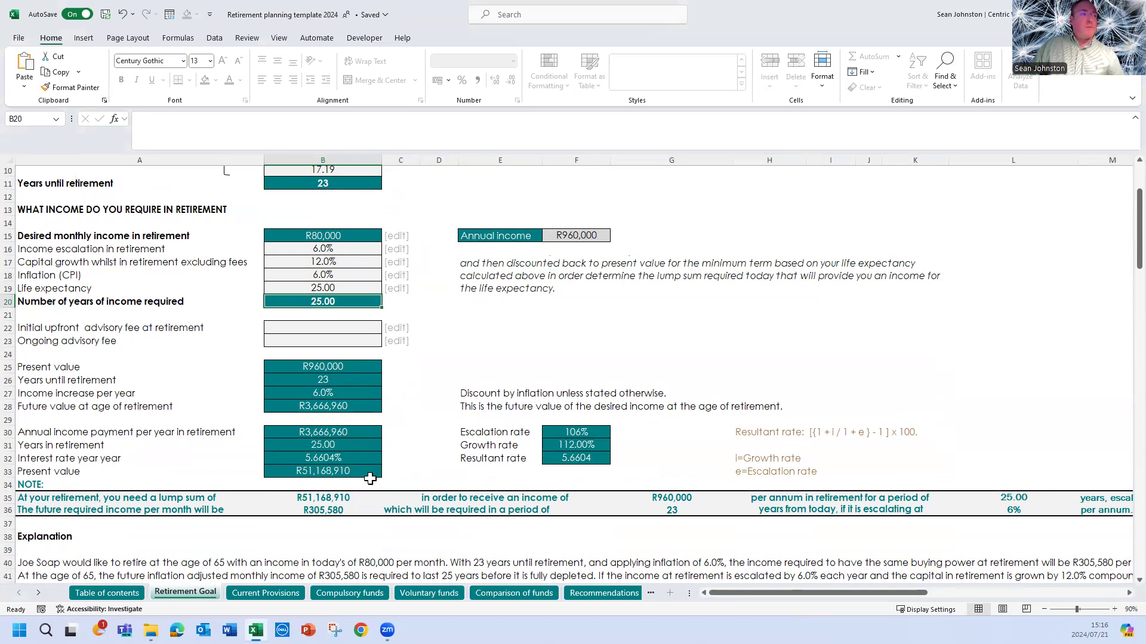
Test a desired monthly income of R60,000 against the required lump sum and future monthly income, and undo the change
scroll(376, 383, "up", 1)
left_click(352, 275)
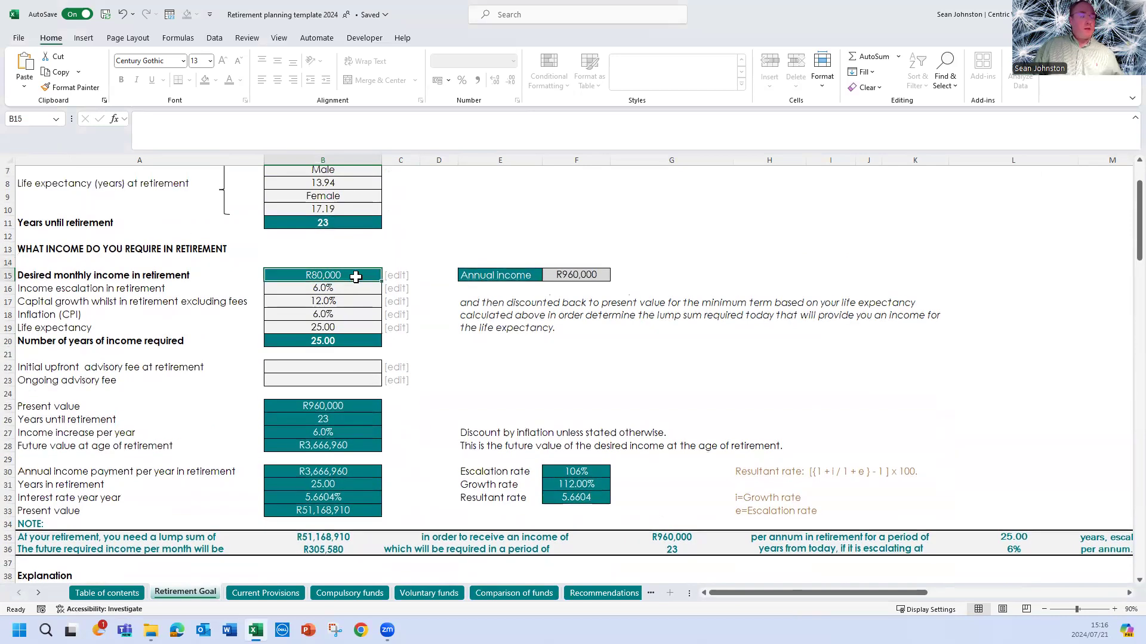
type("60000")
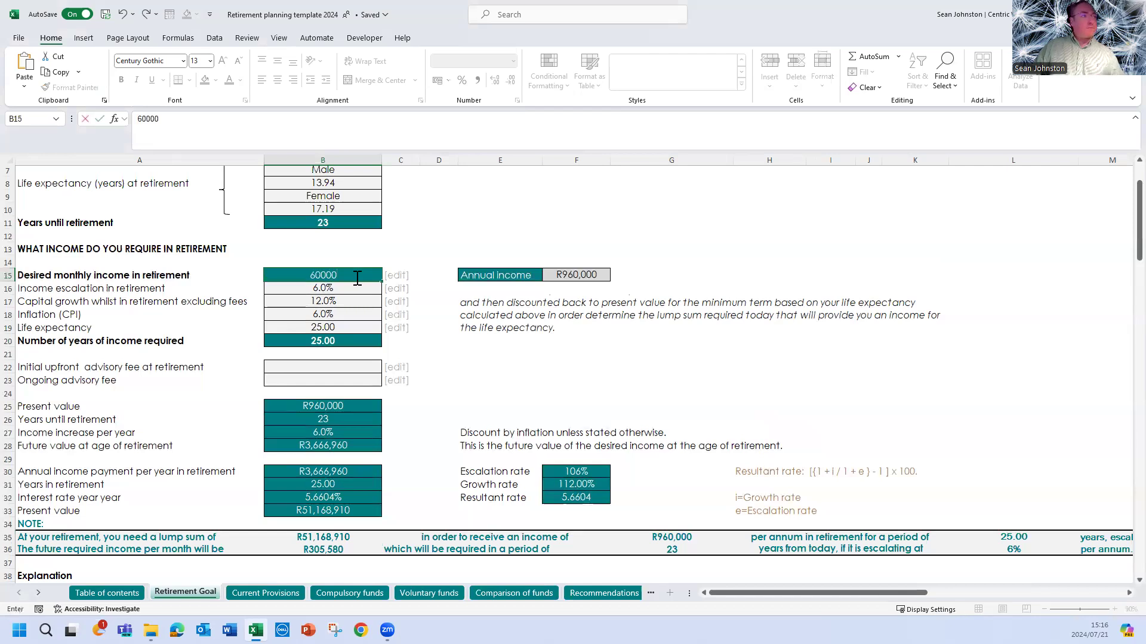
scroll(418, 307, "up", 1)
scroll(382, 466, "down", 1)
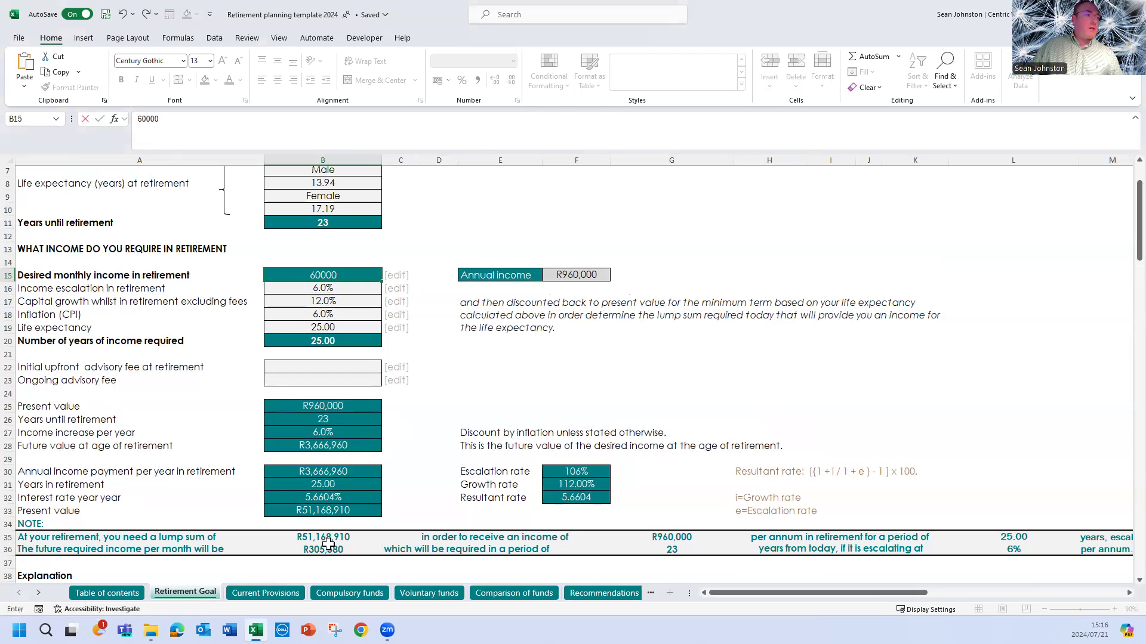
left_click(376, 548)
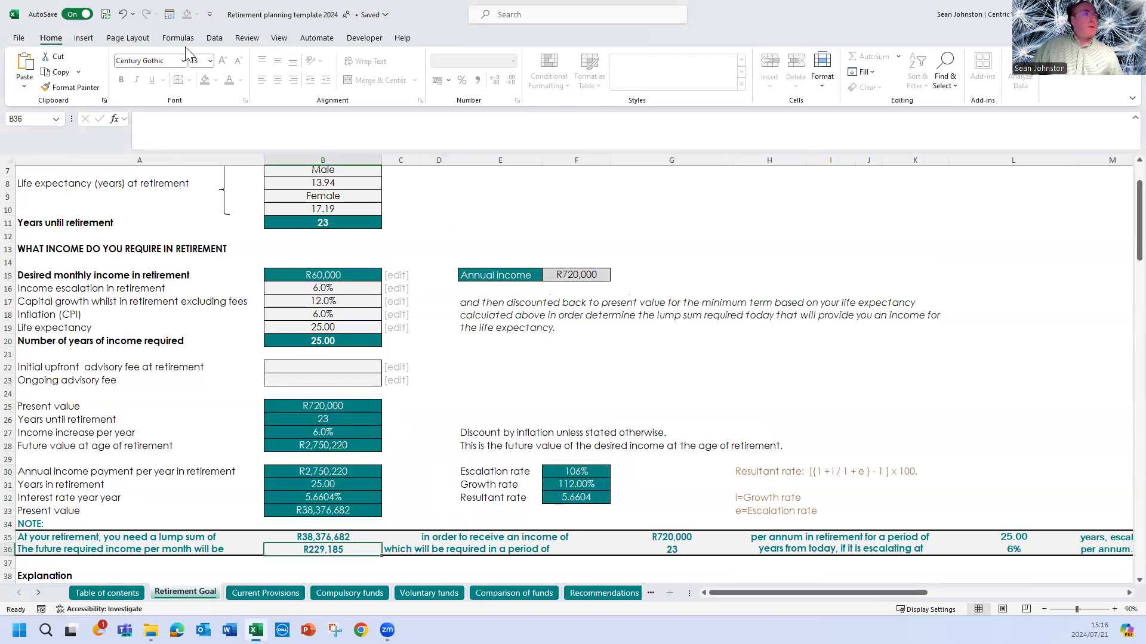
left_click(123, 15)
Examine the note on the required lump sum, the annual income and the number of years until that income is needed
scroll(356, 332, "down", 2)
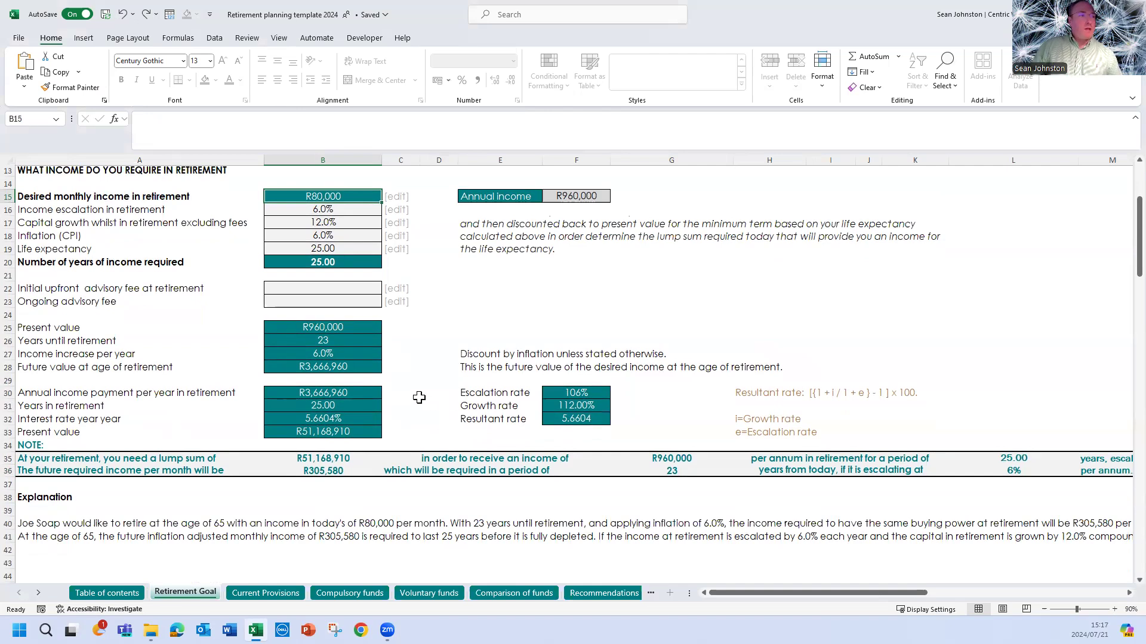
scroll(441, 409, "up", 2)
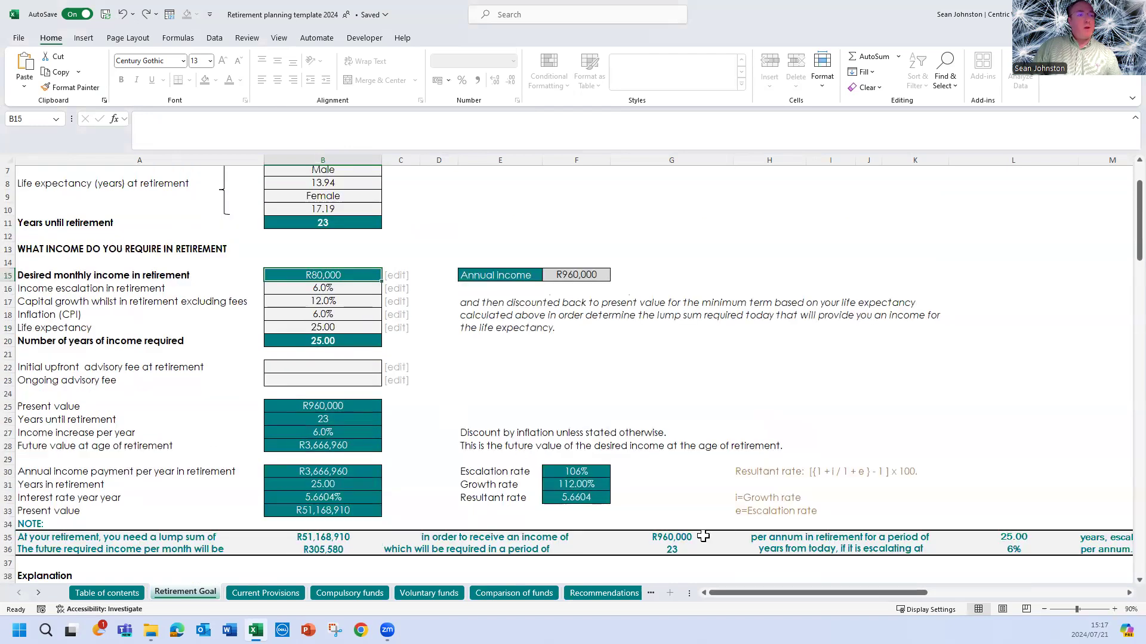
scroll(596, 483, "down", 3)
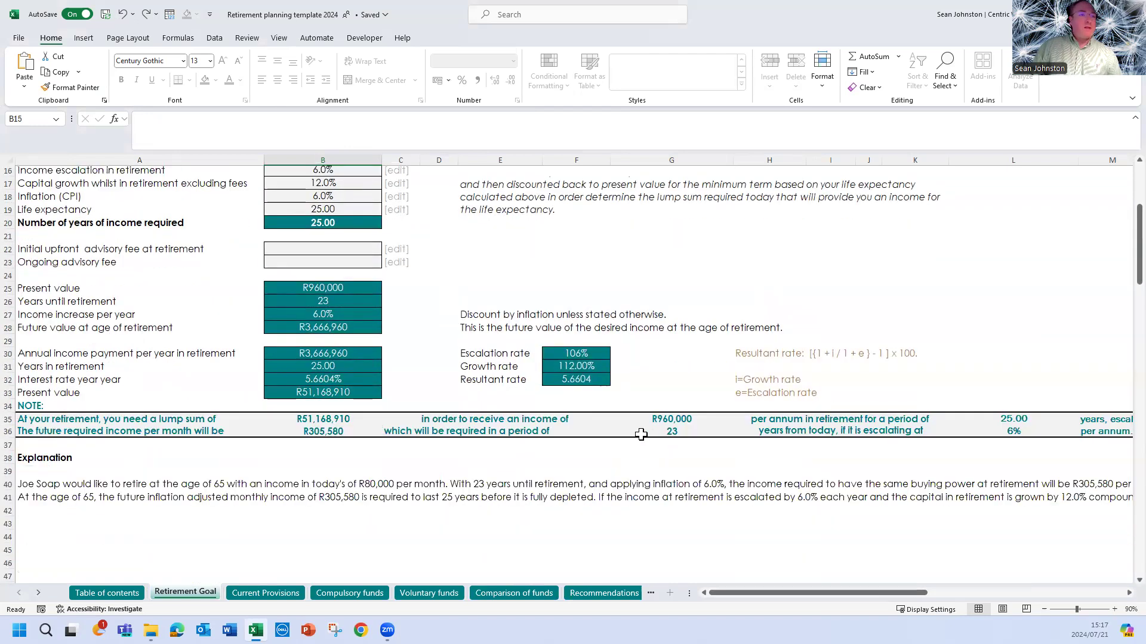
scroll(671, 476, "up", 2)
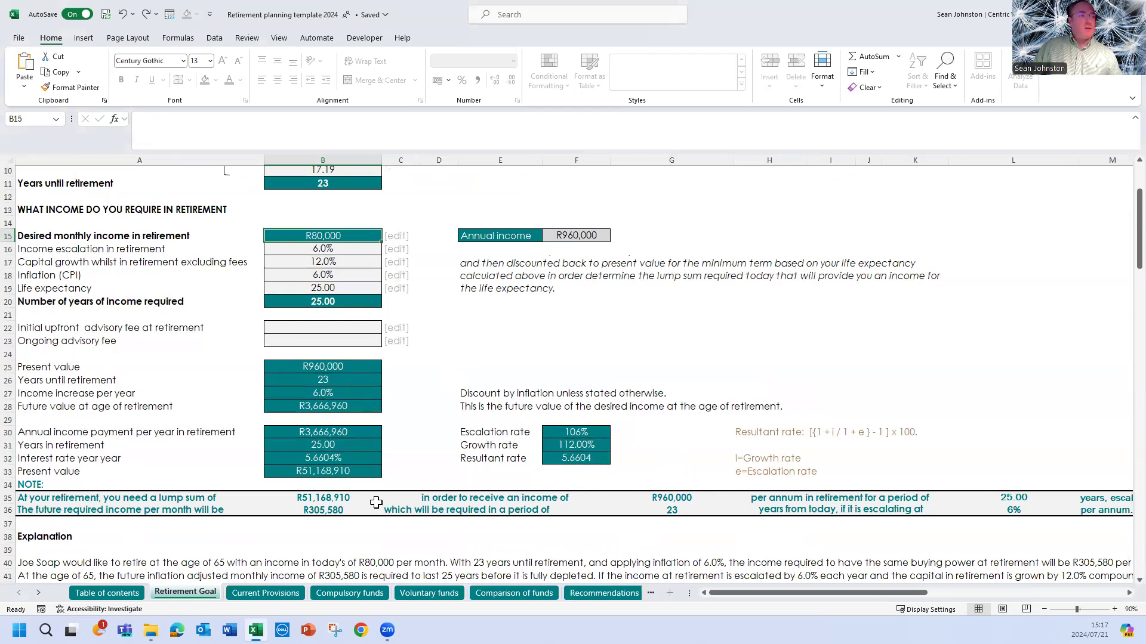
left_click(663, 509)
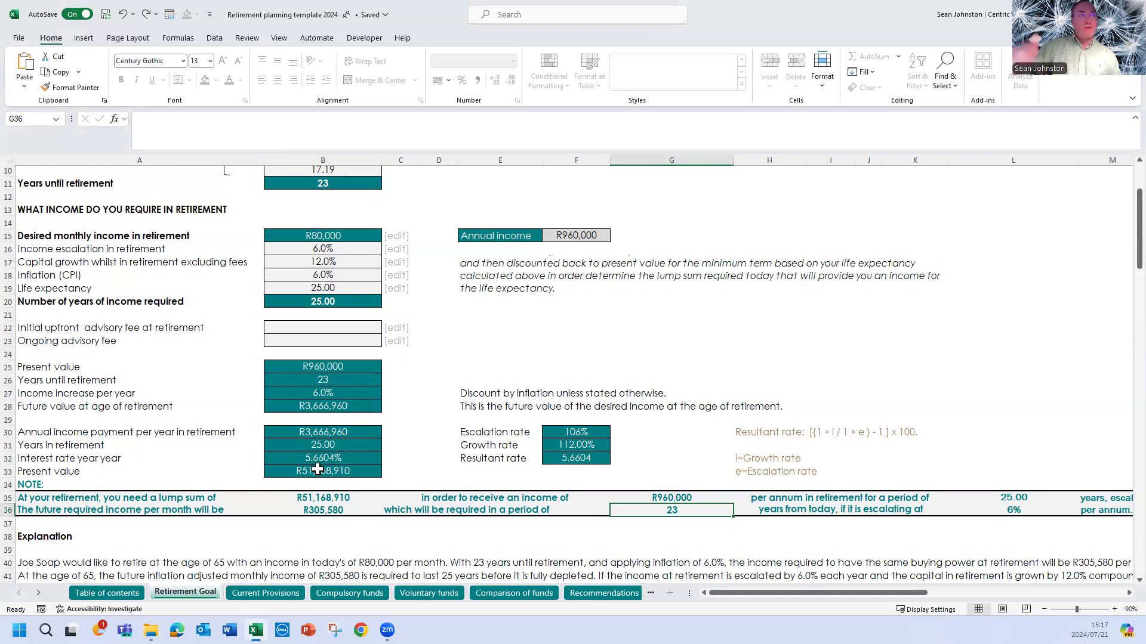
Compare the client's details and income assumptions with the lump sum and future monthly income in the note
scroll(424, 432, "up", 2)
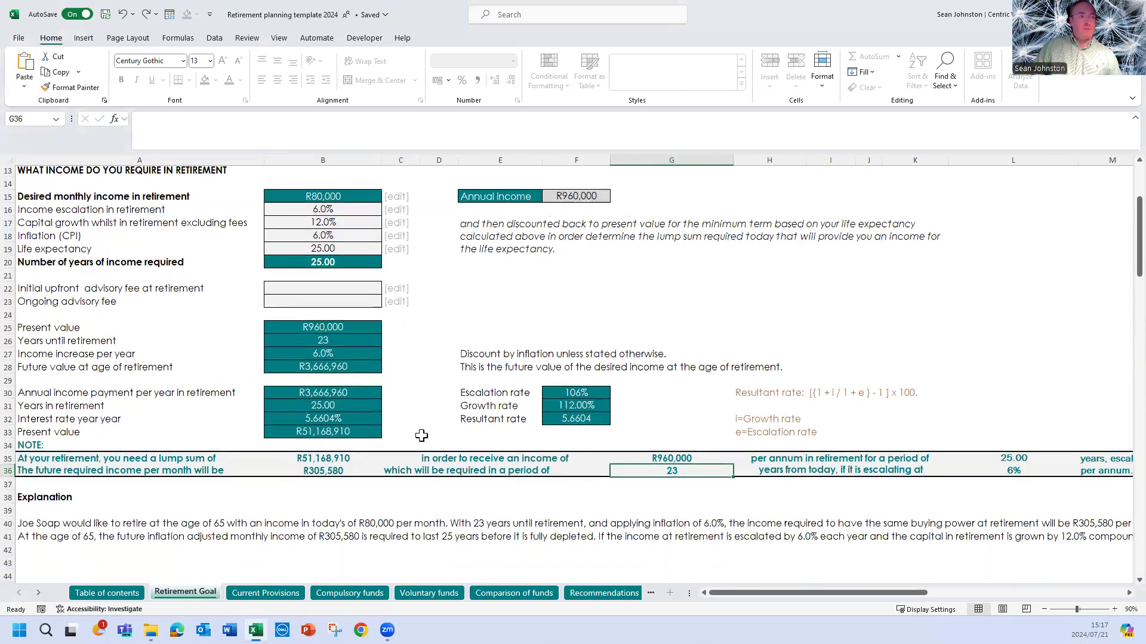
scroll(424, 432, "up", 1)
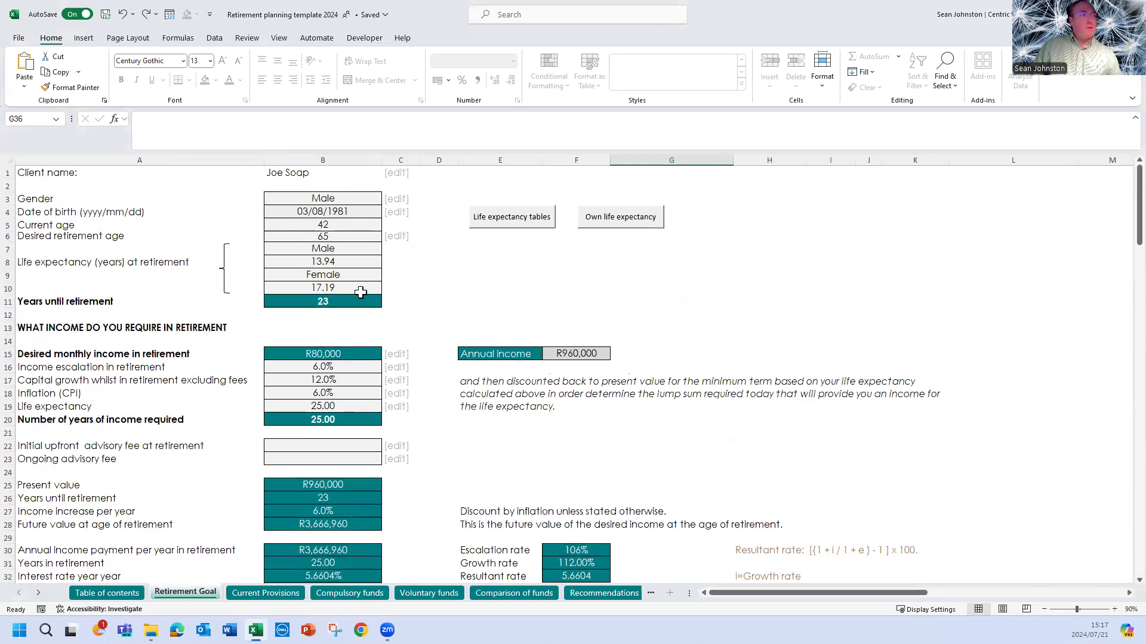
scroll(364, 299, "down", 2)
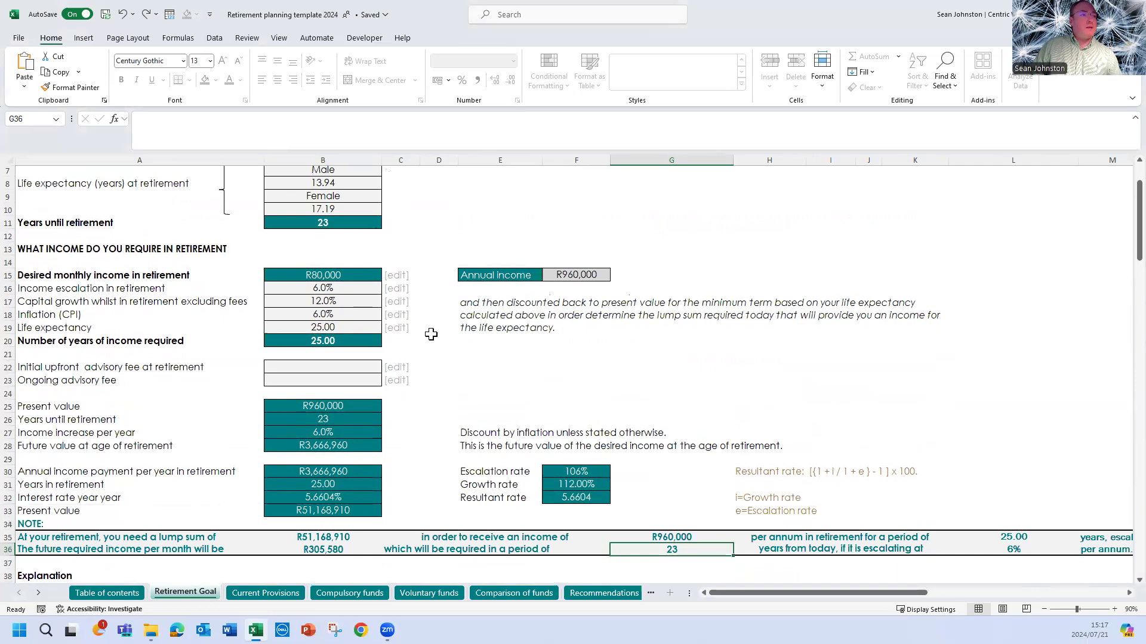
scroll(361, 465, "down", 1)
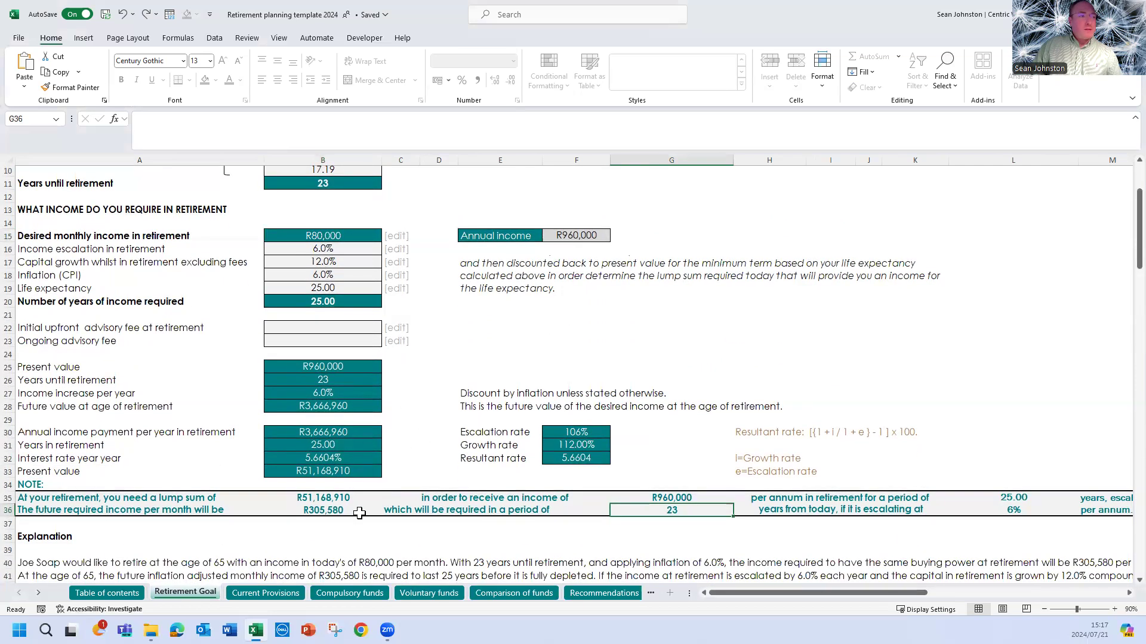
scroll(430, 450, "up", 2)
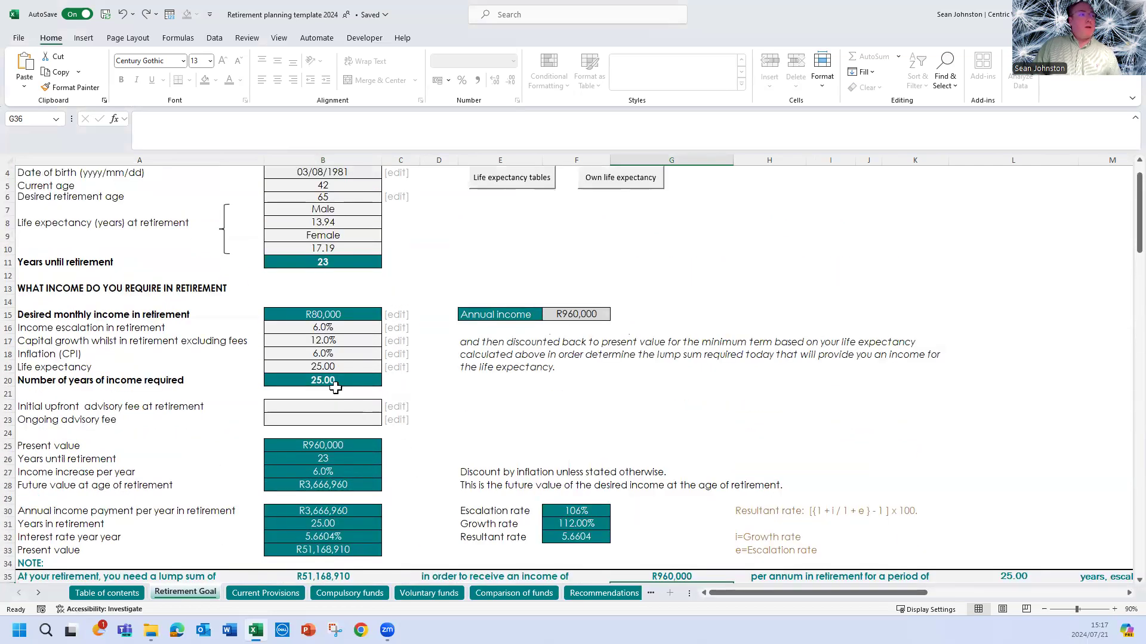
scroll(430, 420, "down", 3)
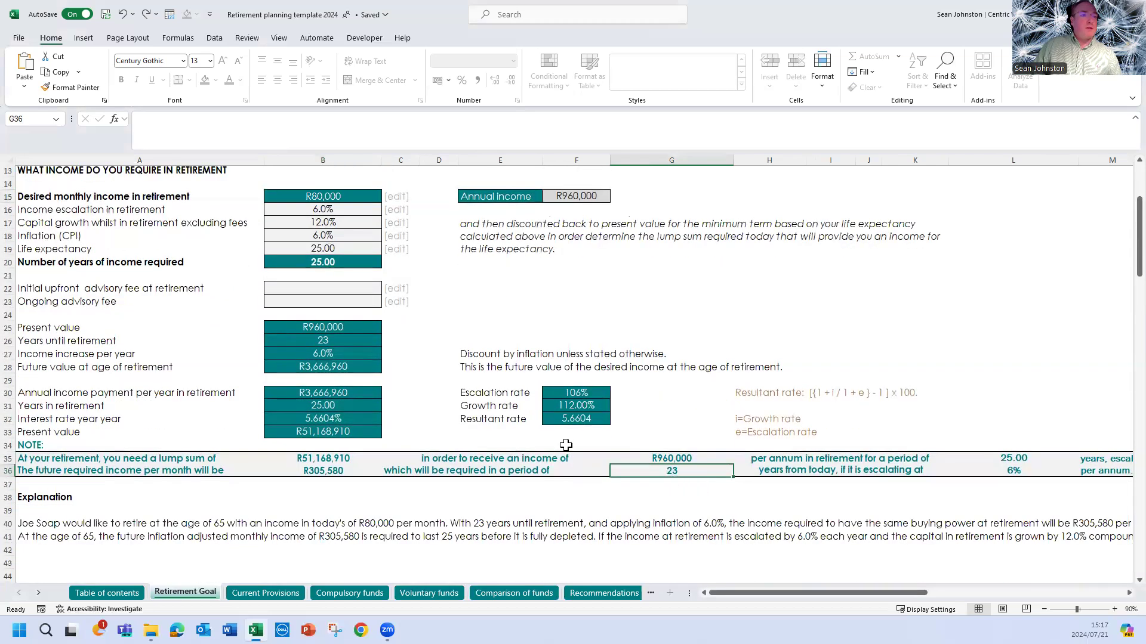
scroll(466, 303, "up", 4)
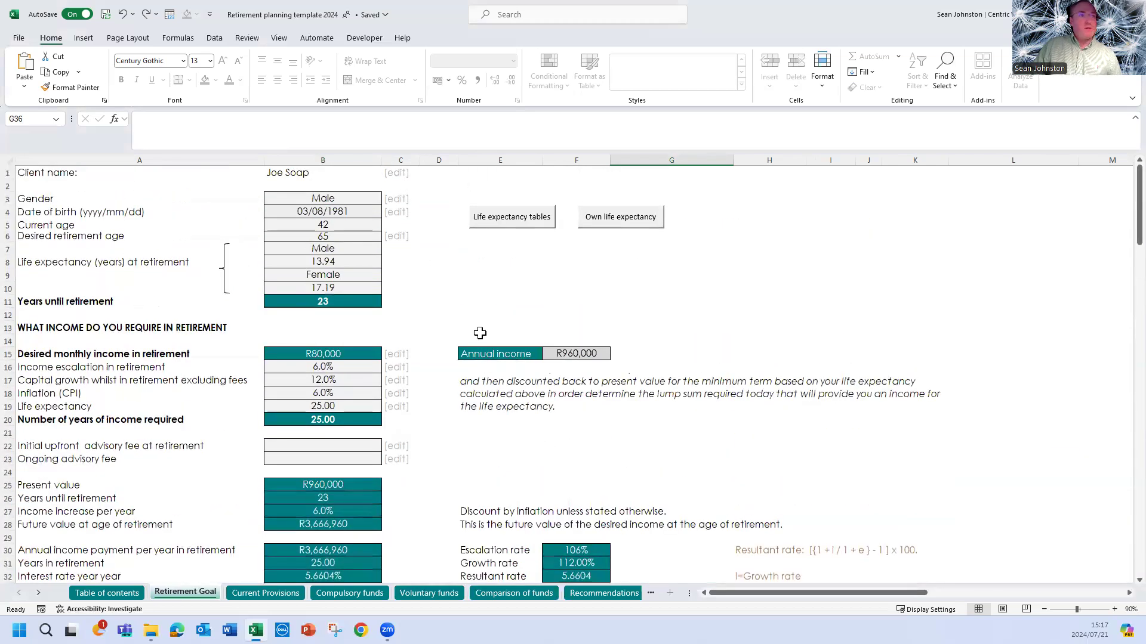
scroll(355, 421, "down", 5)
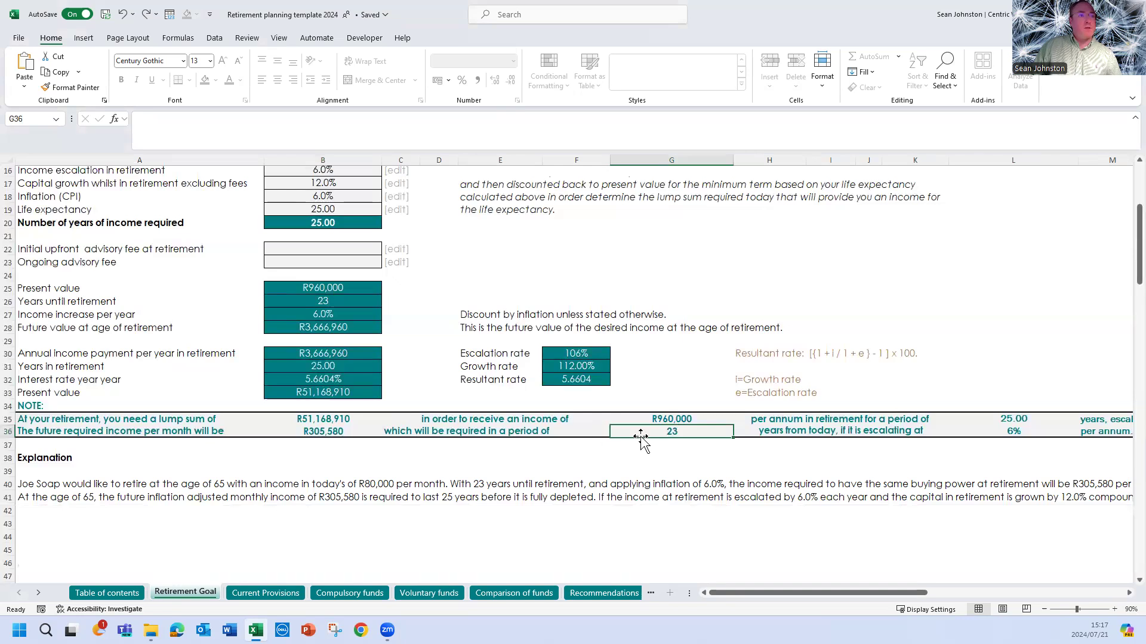
scroll(534, 454, "up", 1)
left_click(325, 458)
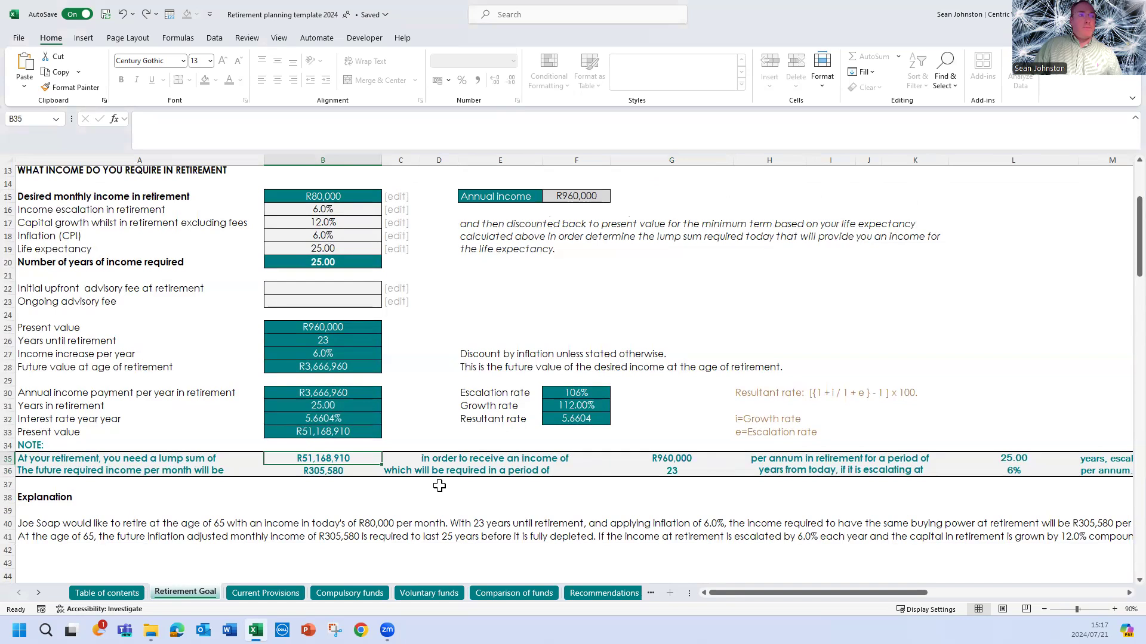
Read the written explanation below the note across its full width, relating it to the income assumptions and calculated amounts
scroll(191, 510, "down", 1)
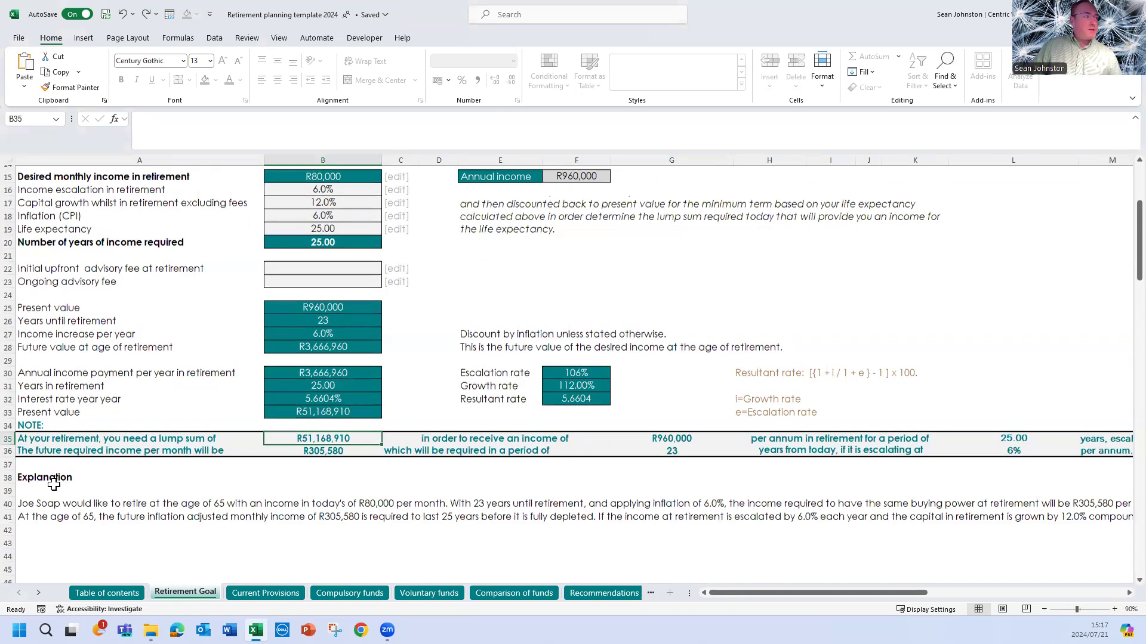
left_click(55, 482)
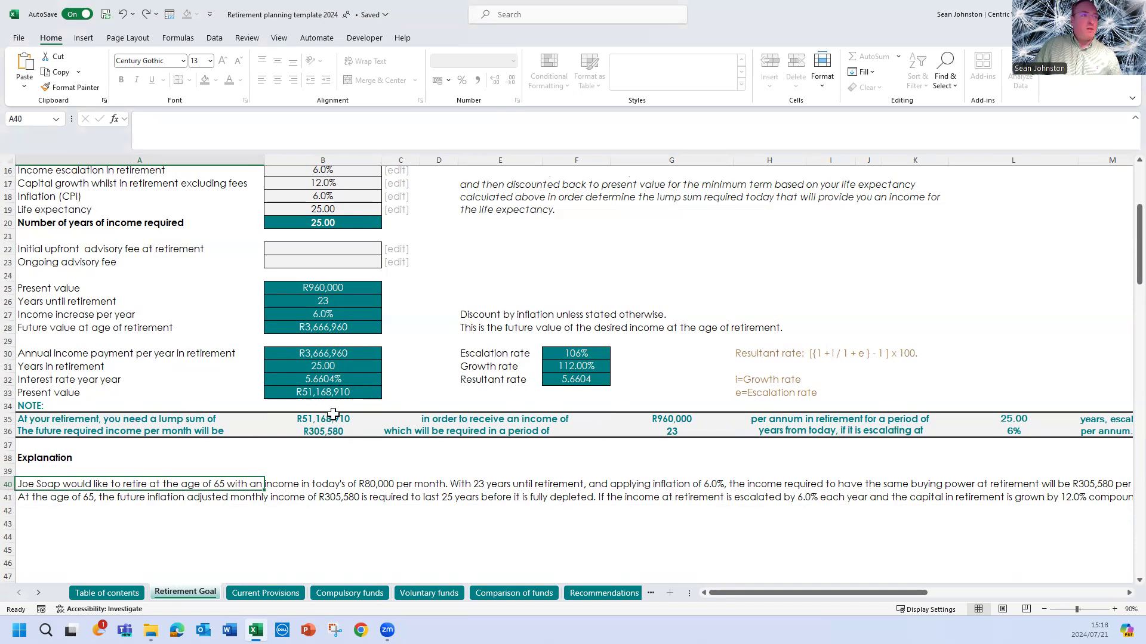
scroll(382, 411, "up", 2)
scroll(383, 413, "down", 2)
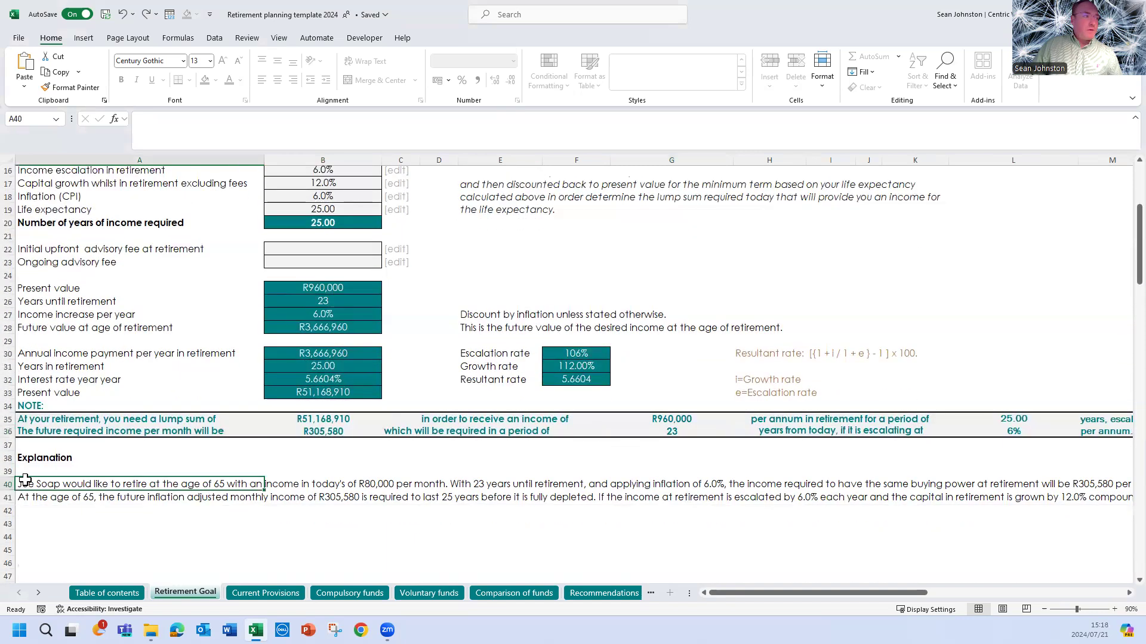
scroll(338, 323, "up", 1)
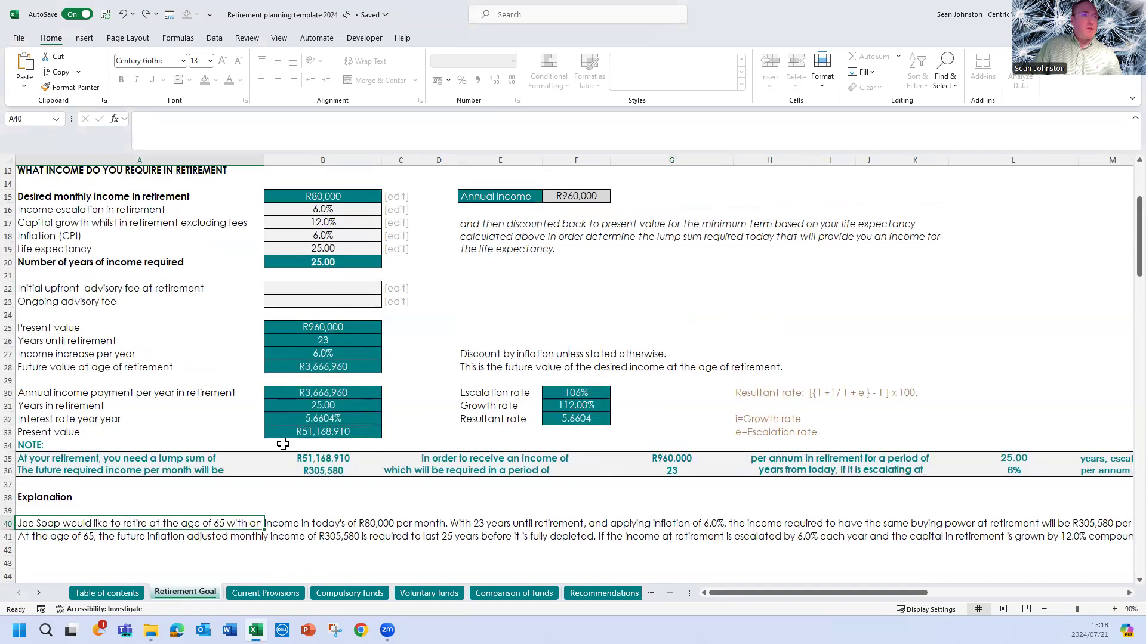
scroll(382, 491, "down", 1)
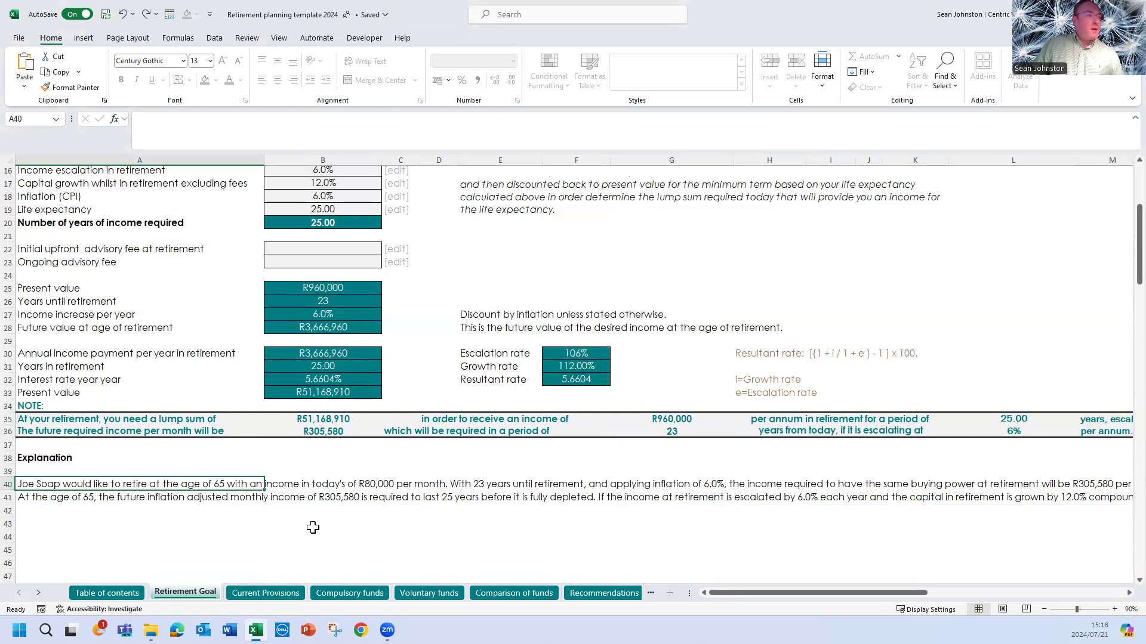
left_click(277, 525)
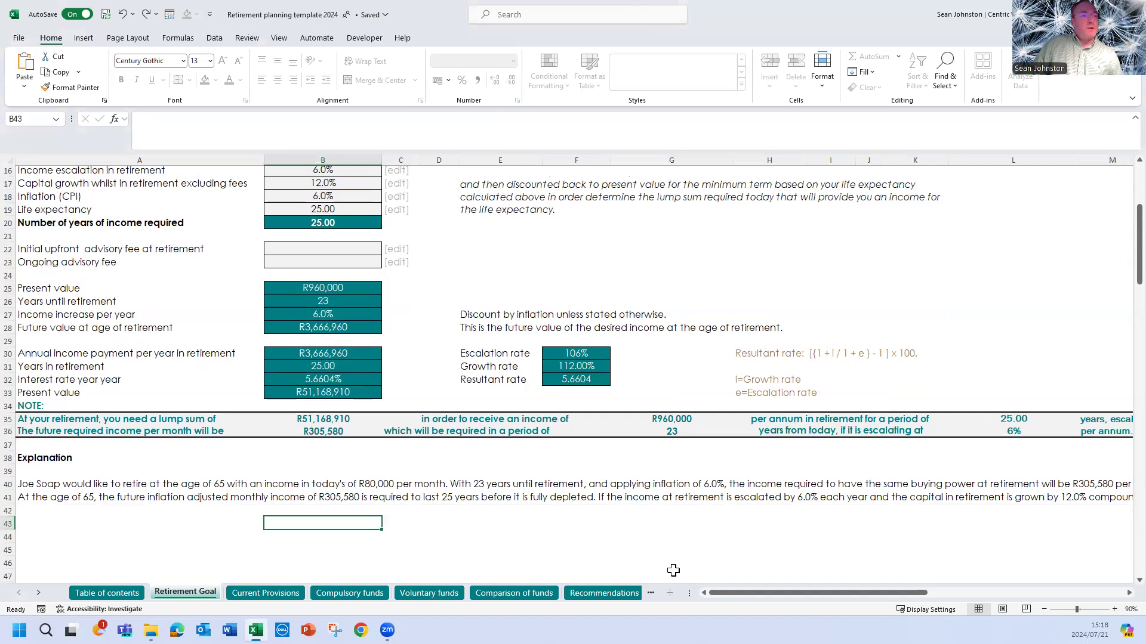
left_click_drag(731, 592, 780, 594)
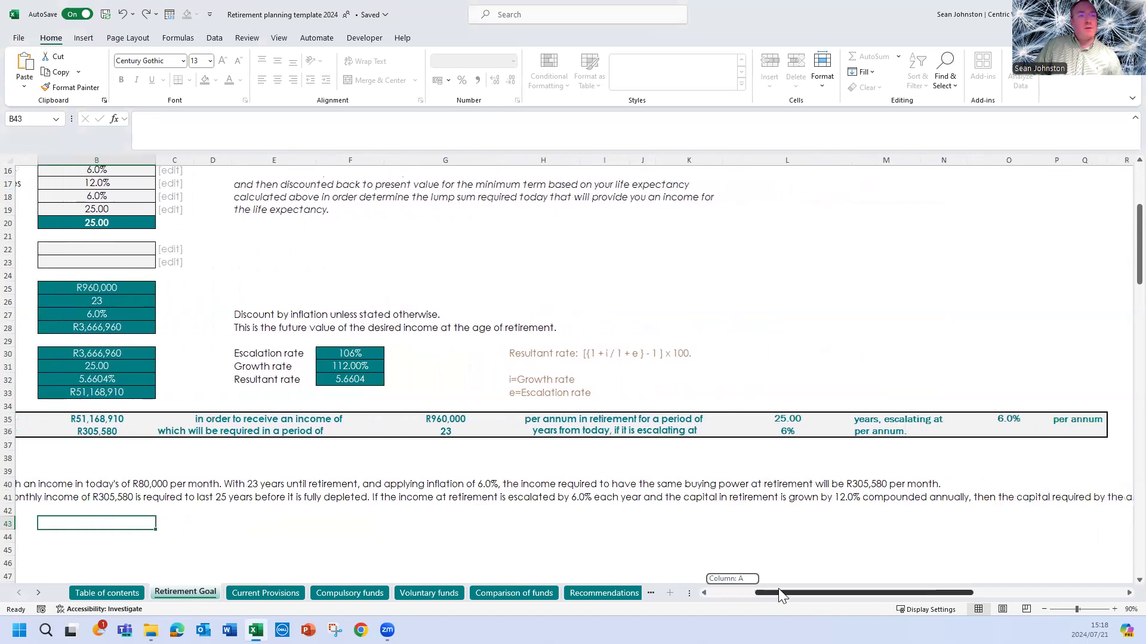
left_click_drag(781, 595, 654, 607)
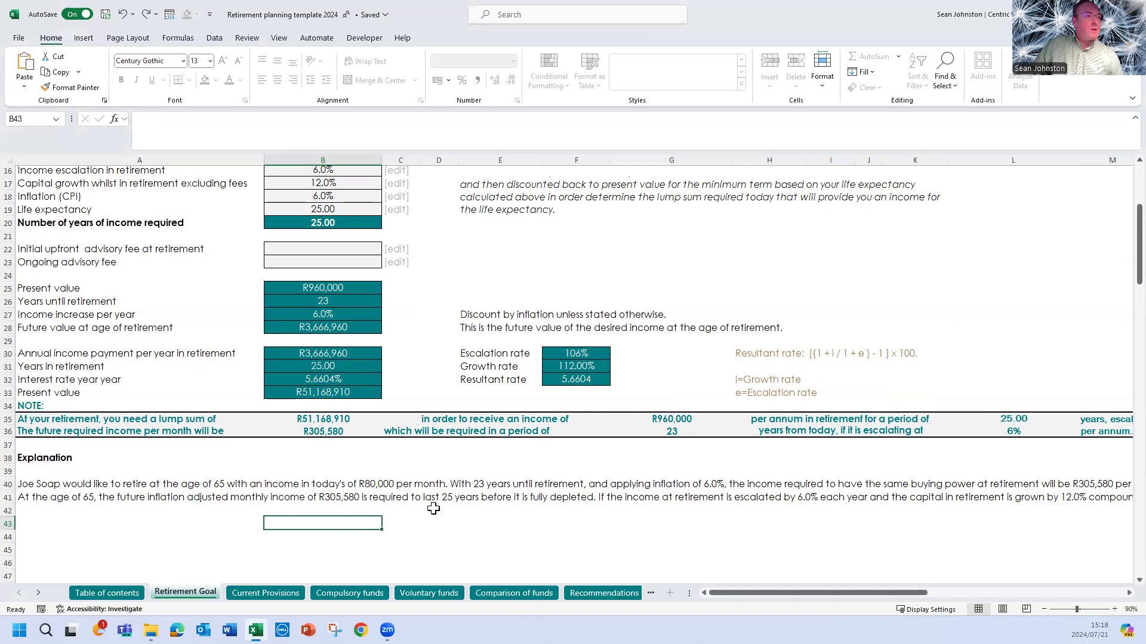
left_click(531, 516)
Review the whole retirement goal sheet from the client's life expectancy figures down to the future monthly income and explanation
scroll(376, 450, "up", 1)
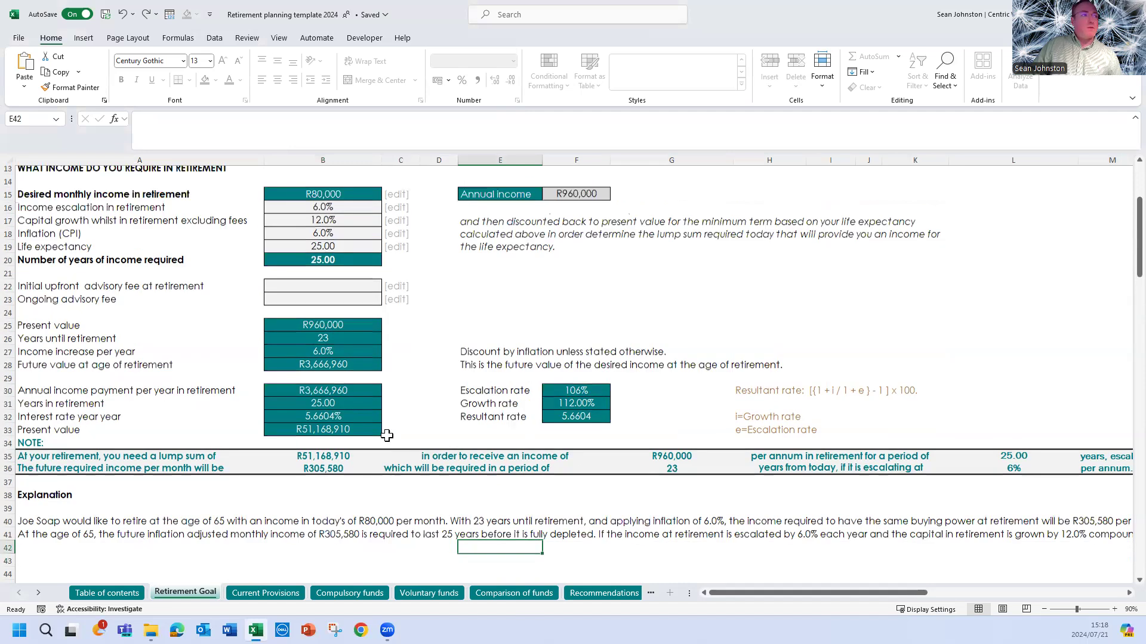
scroll(390, 426, "up", 4)
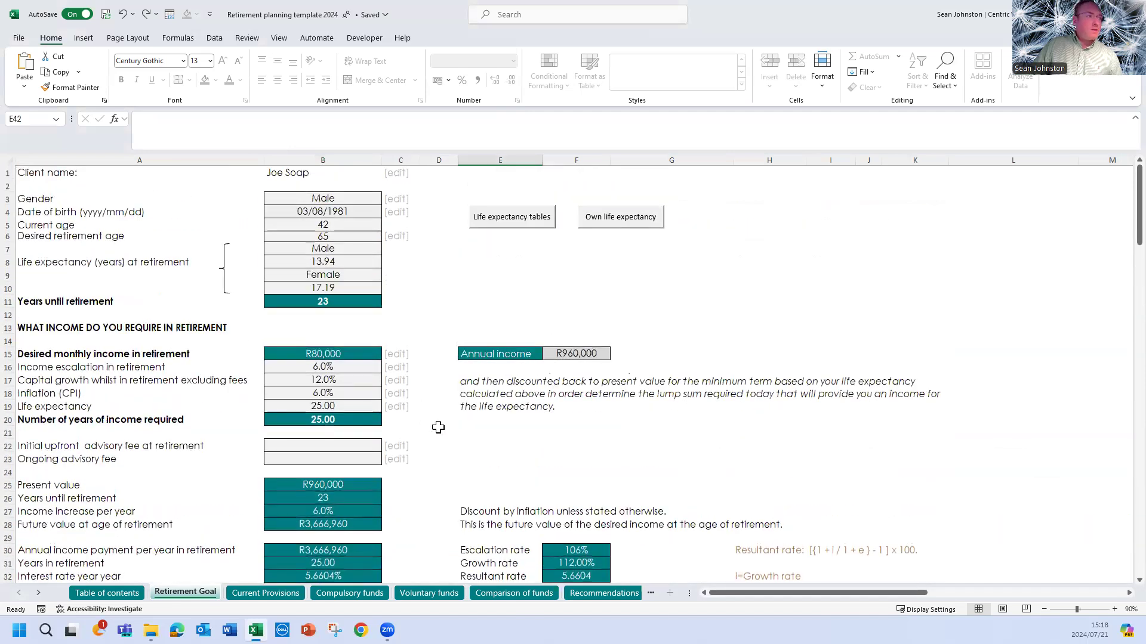
scroll(336, 380, "down", 1)
scroll(336, 380, "down", 1)
scroll(425, 366, "up", 1)
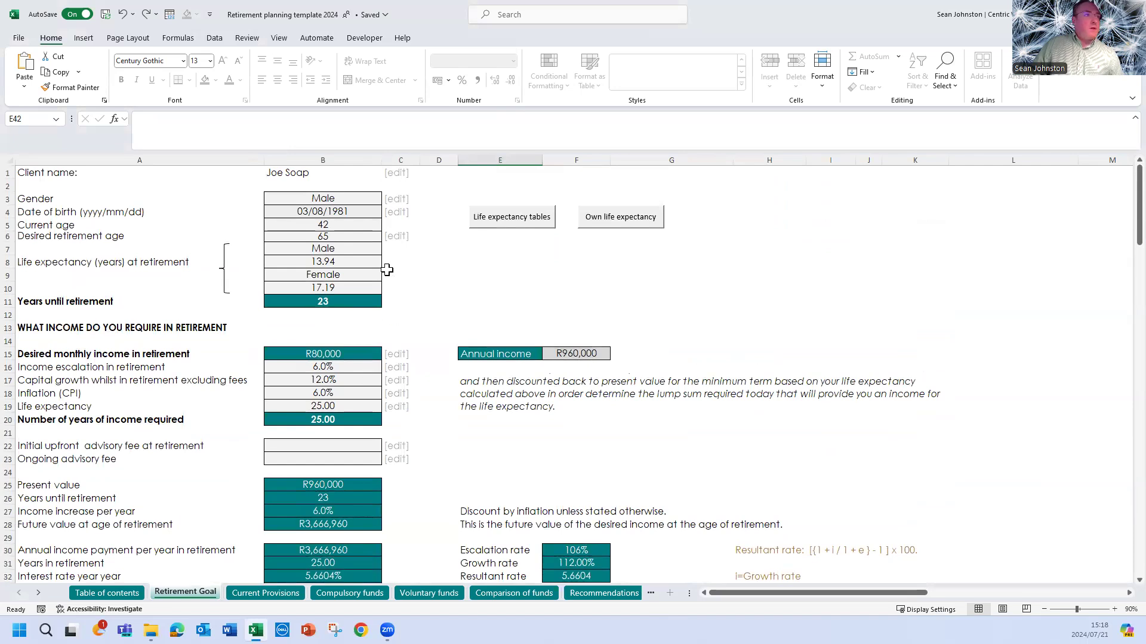
scroll(384, 405, "down", 4)
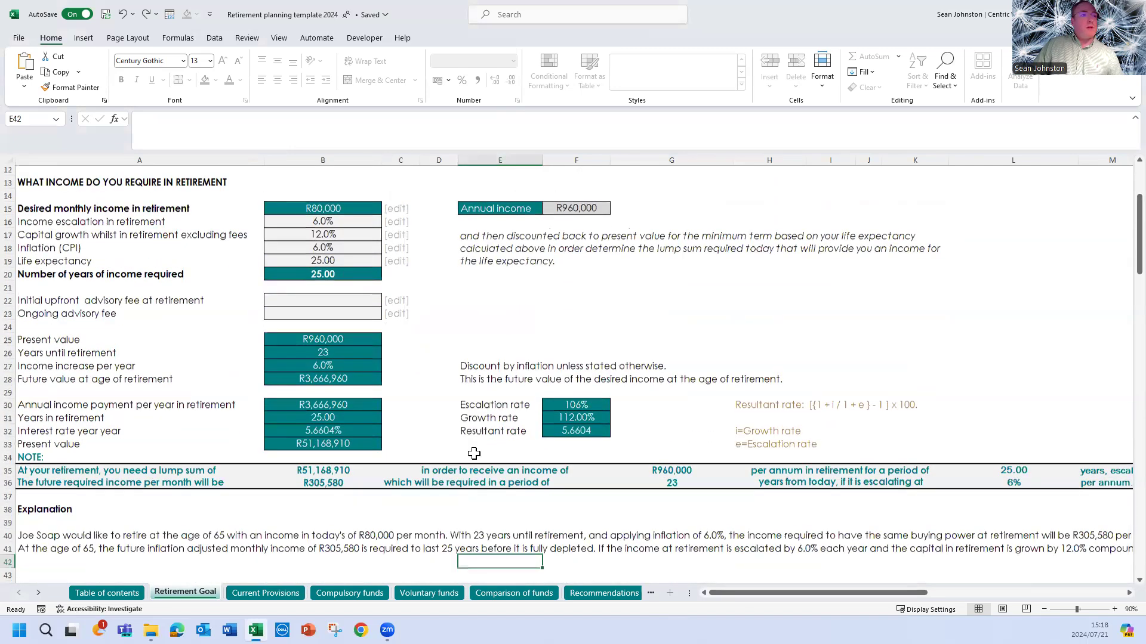
scroll(474, 454, "down", 1)
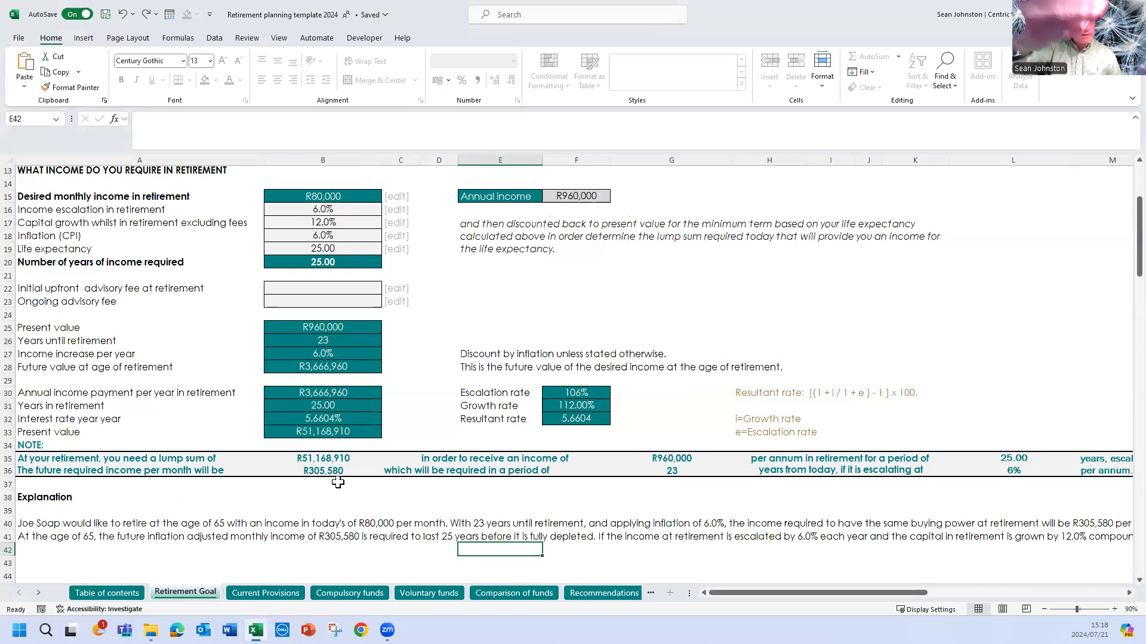
scroll(335, 480, "down", 1)
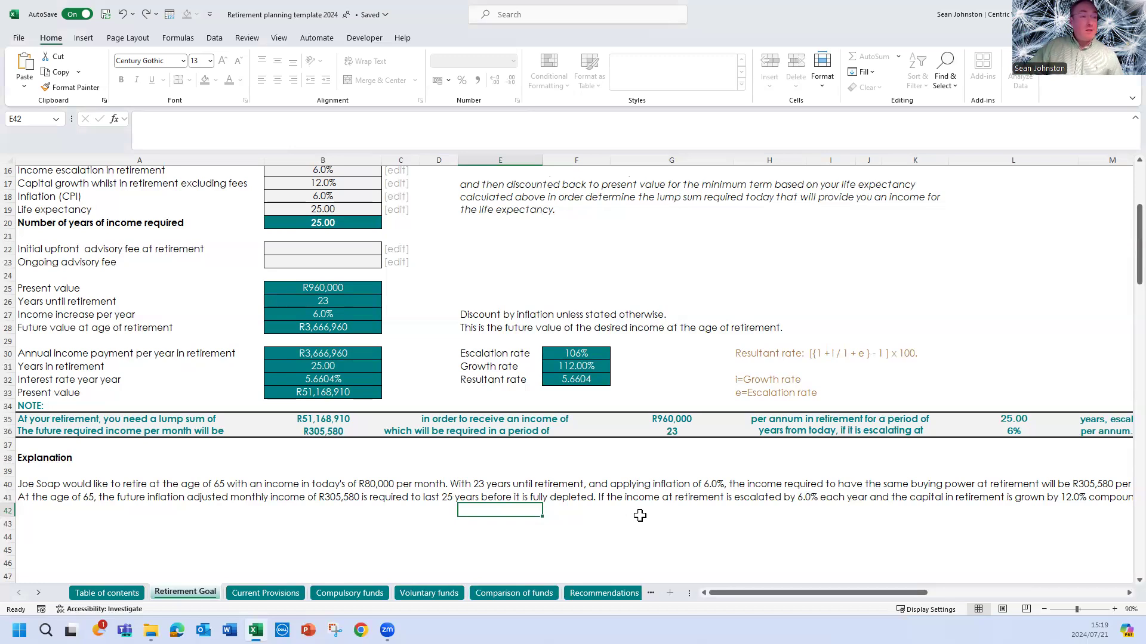
Recheck the client's age and retirement details, and read the explanation's second line on income escalation, capital growth and required capital
scroll(642, 516, "up", 5)
scroll(501, 334, "down", 2)
scroll(527, 359, "down", 4)
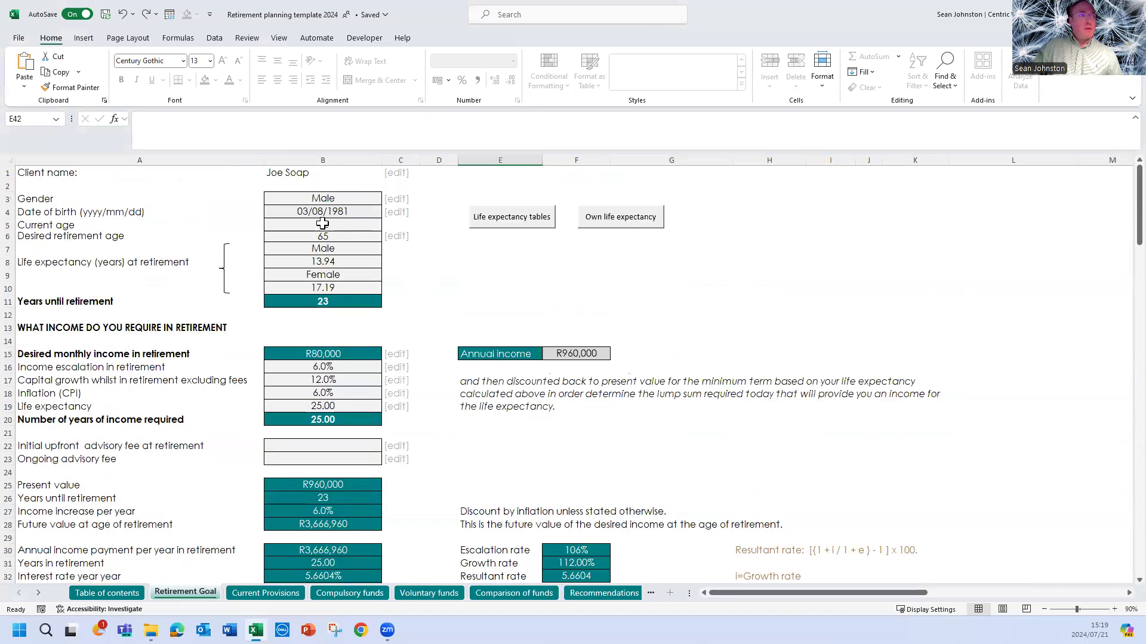
scroll(501, 414, "down", 2)
scroll(537, 429, "down", 4)
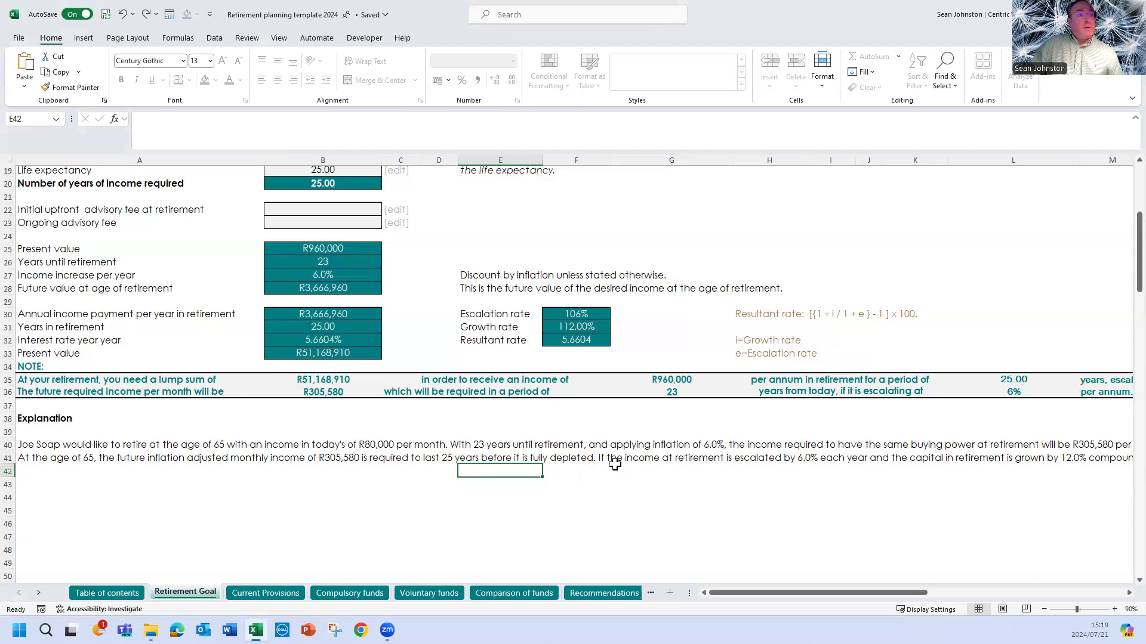
left_click_drag(796, 593, 837, 595)
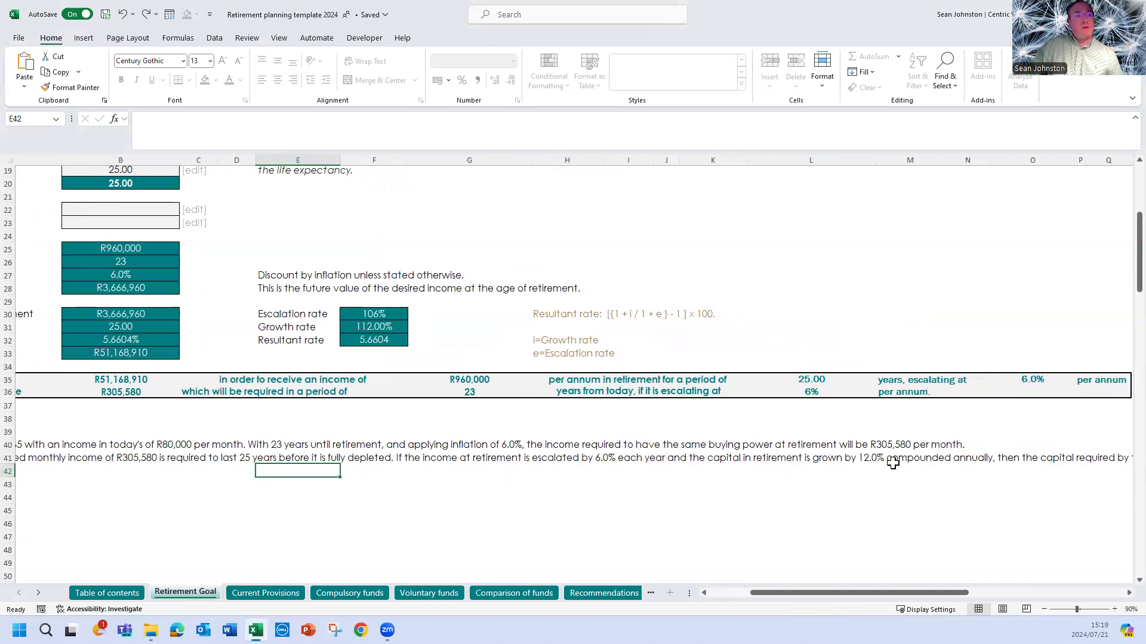
Finish reading the explanation's second line, and set the initial upfront advisory fee at retirement to 1% to test the required lump sum
left_click_drag(897, 594, 804, 585)
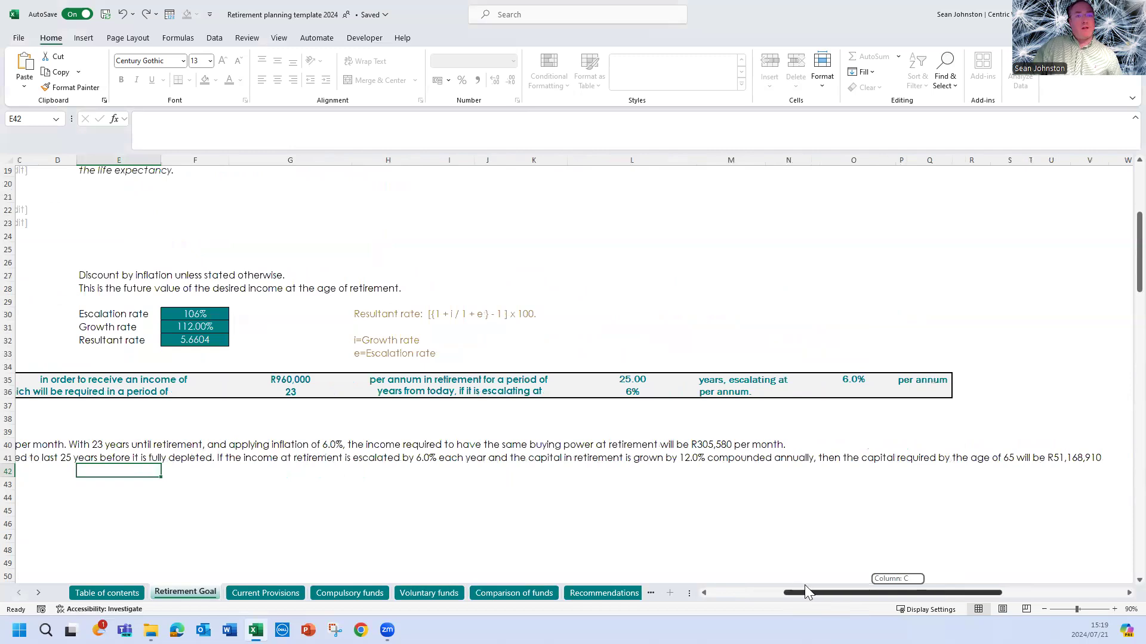
left_click(331, 383)
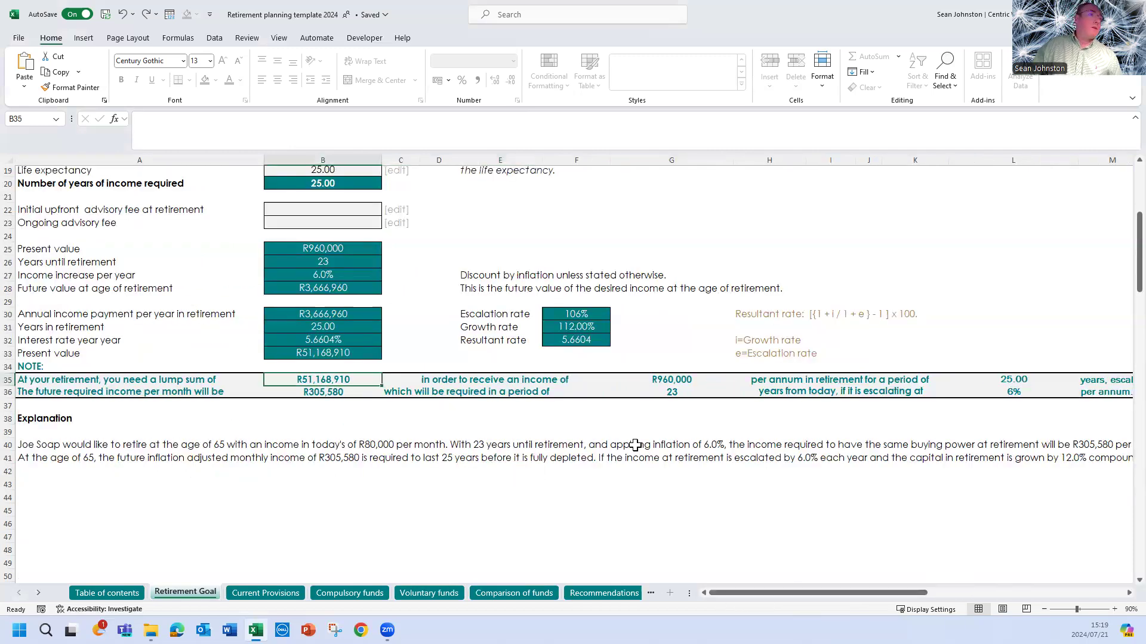
scroll(421, 434, "up", 2)
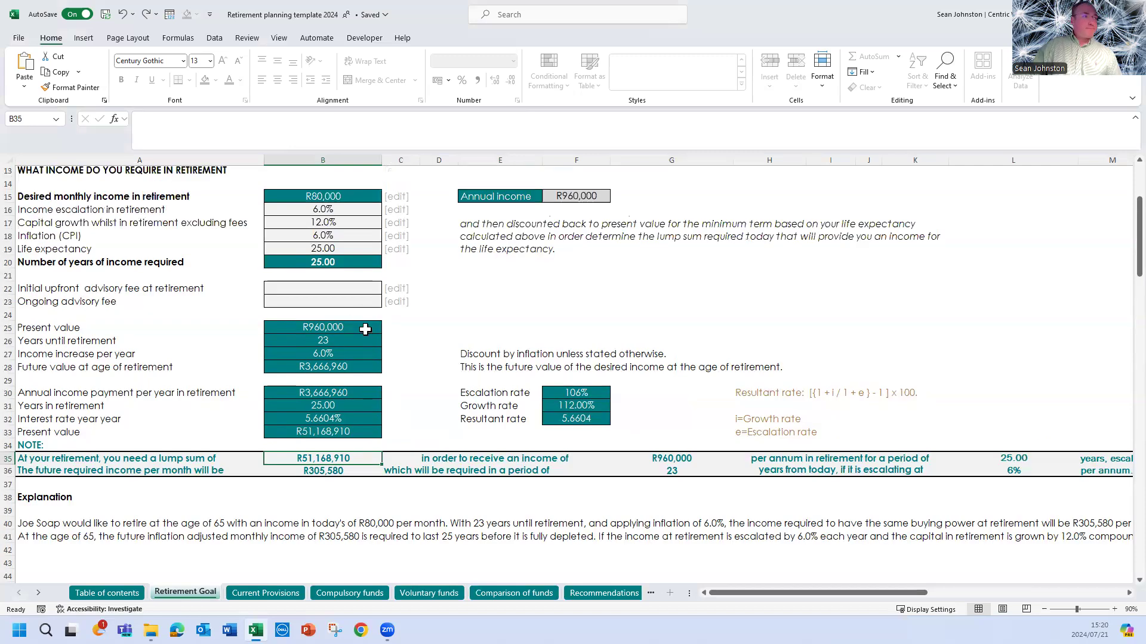
left_click(334, 289)
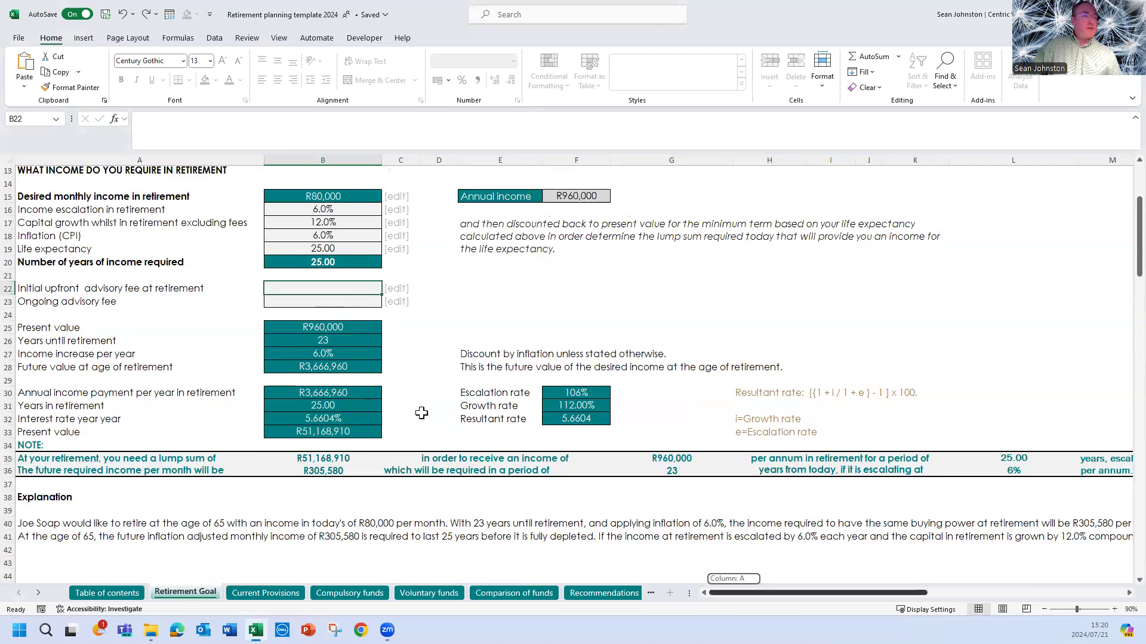
type("1%")
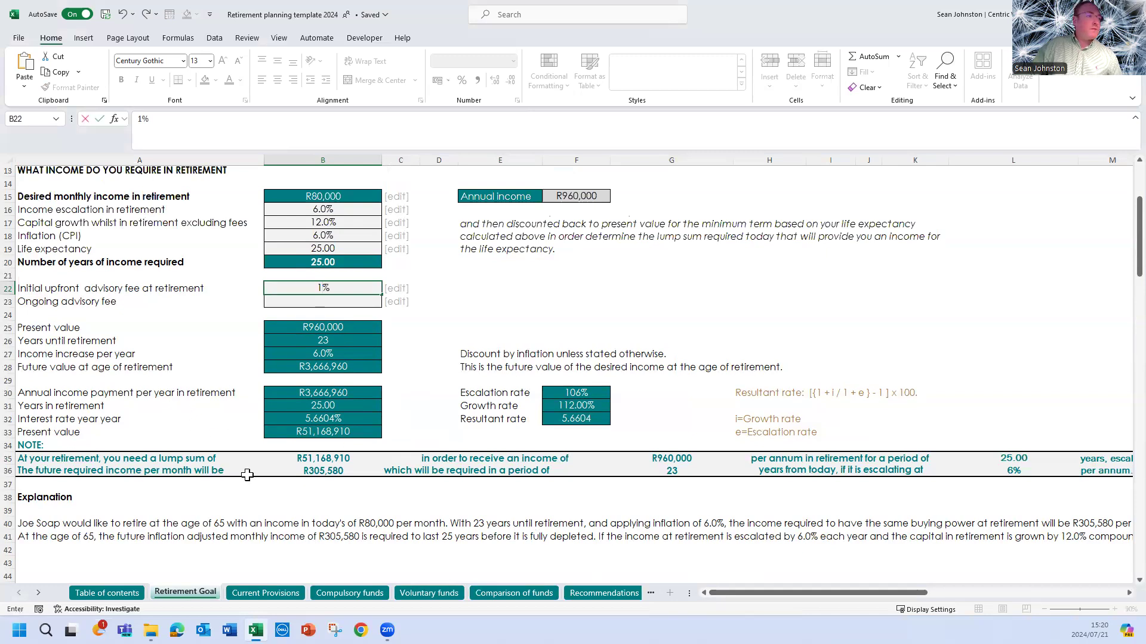
left_click(460, 447)
left_click(371, 459)
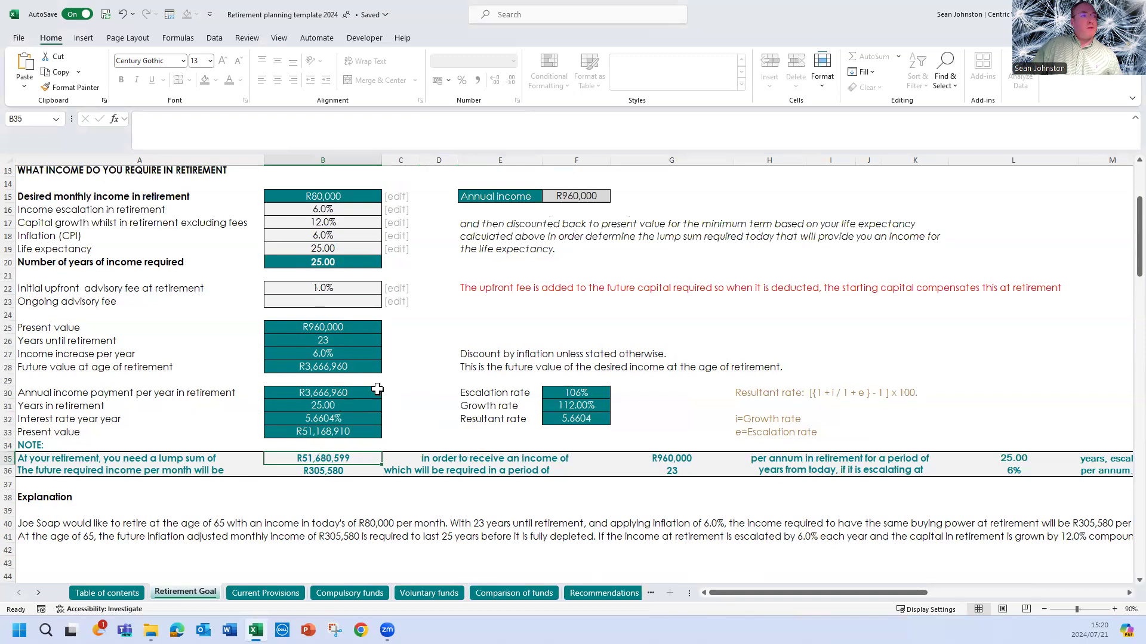
Clear the initial upfront advisory fee to compare the lump sum without it, and restore the 1% fee
left_click(332, 288)
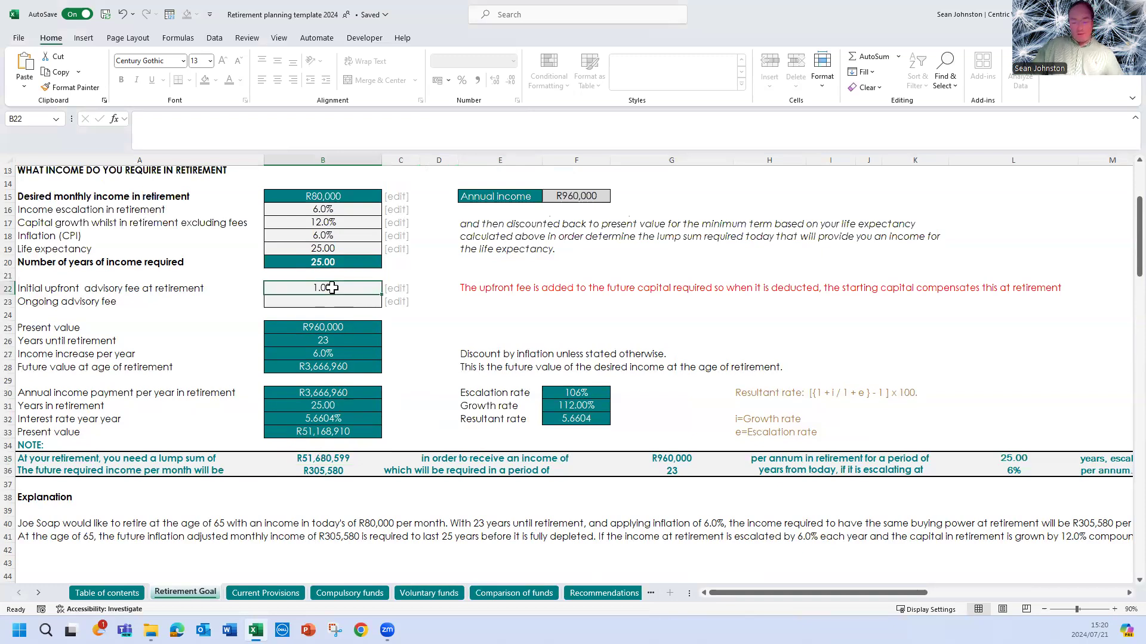
key("Delete")
left_click(443, 319)
left_click(333, 285)
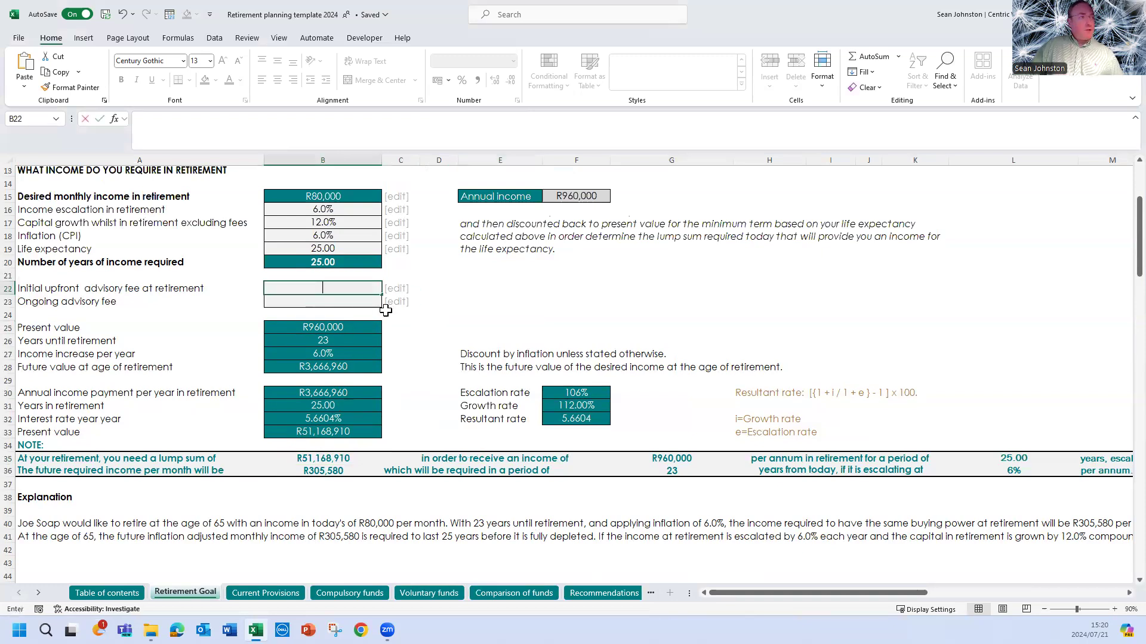
key("ctrl+z")
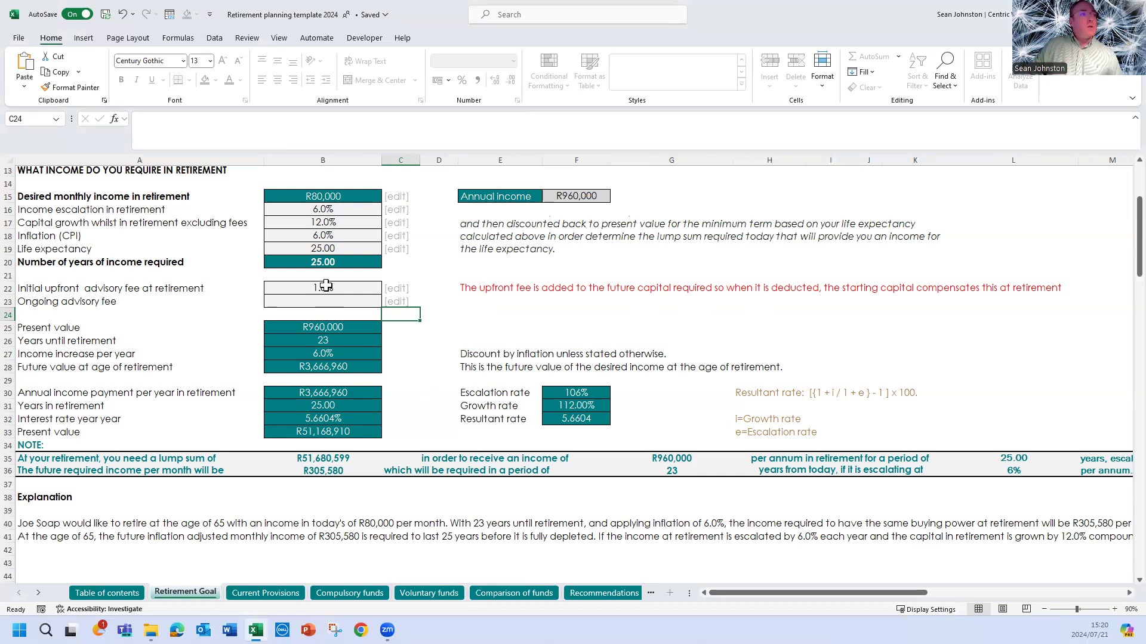
Clear the initial upfront advisory fee at retirement and check the lump sum in the note
left_click(347, 289)
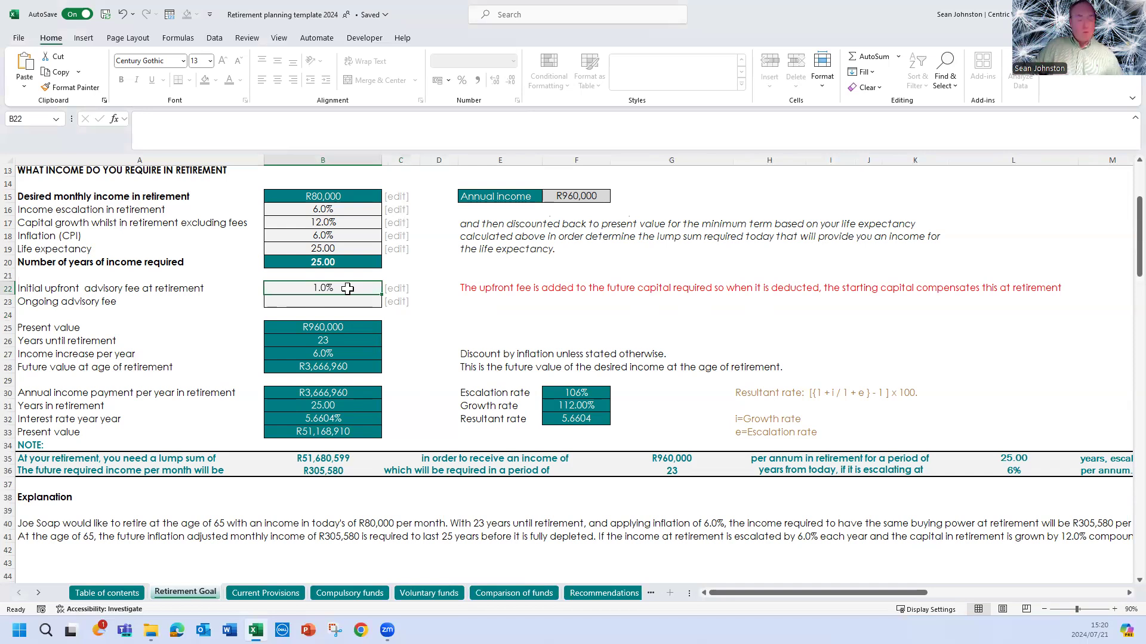
key("Delete")
left_click(345, 463)
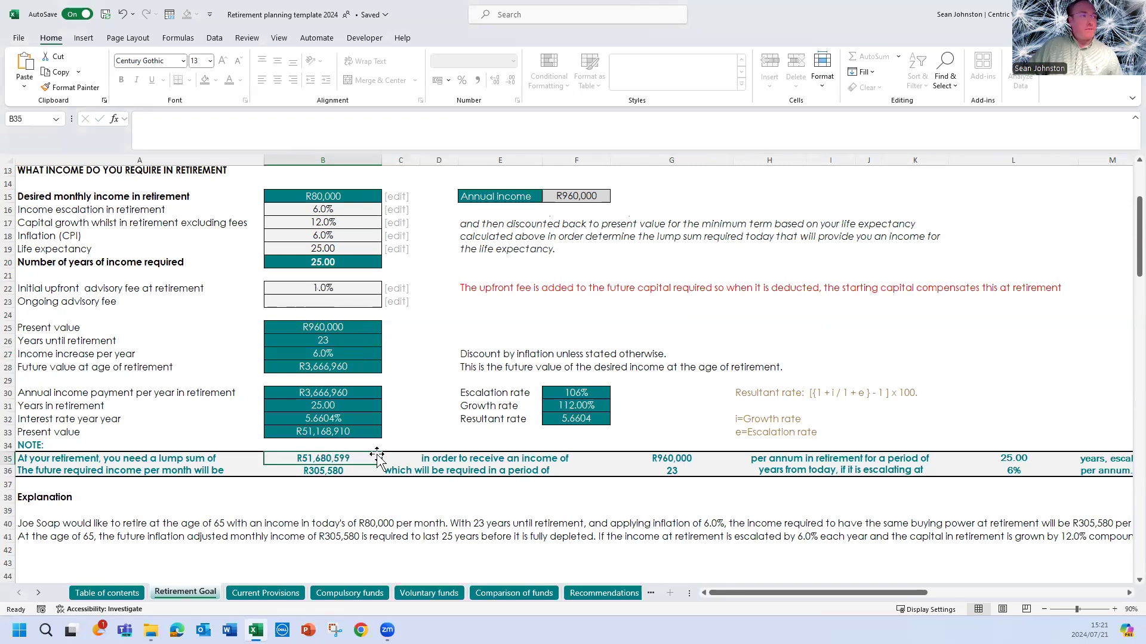
left_click(338, 287)
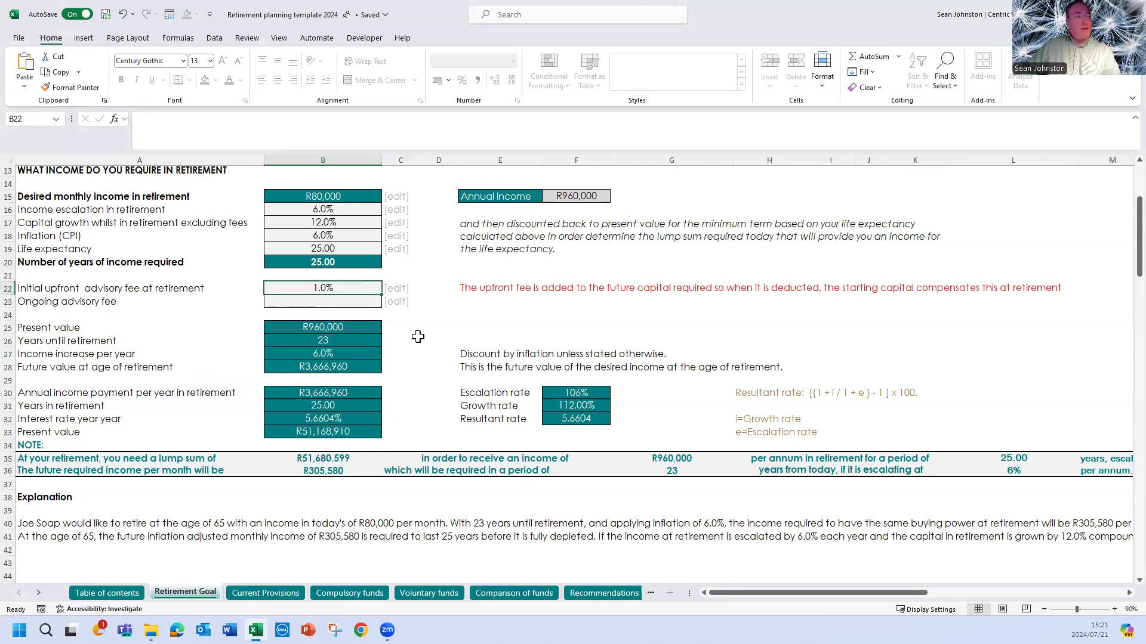
key("Delete")
left_click(371, 457)
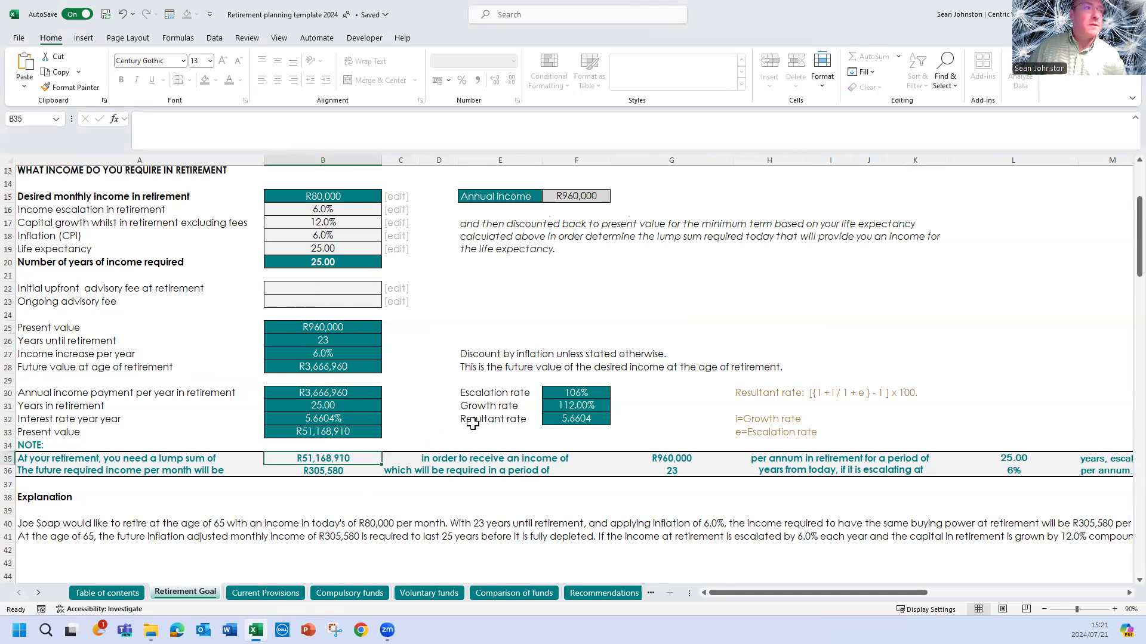
Set the ongoing advisory fee to 0.5% and check its effect on the growth rate, future monthly income and lump sum
left_click(345, 303)
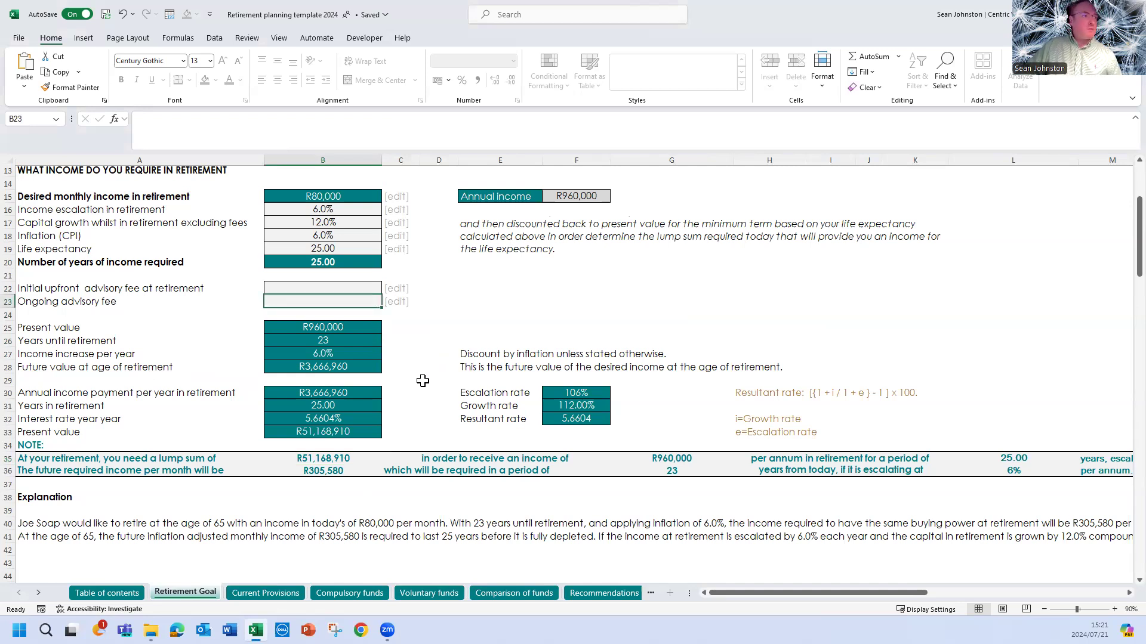
type("0.5")
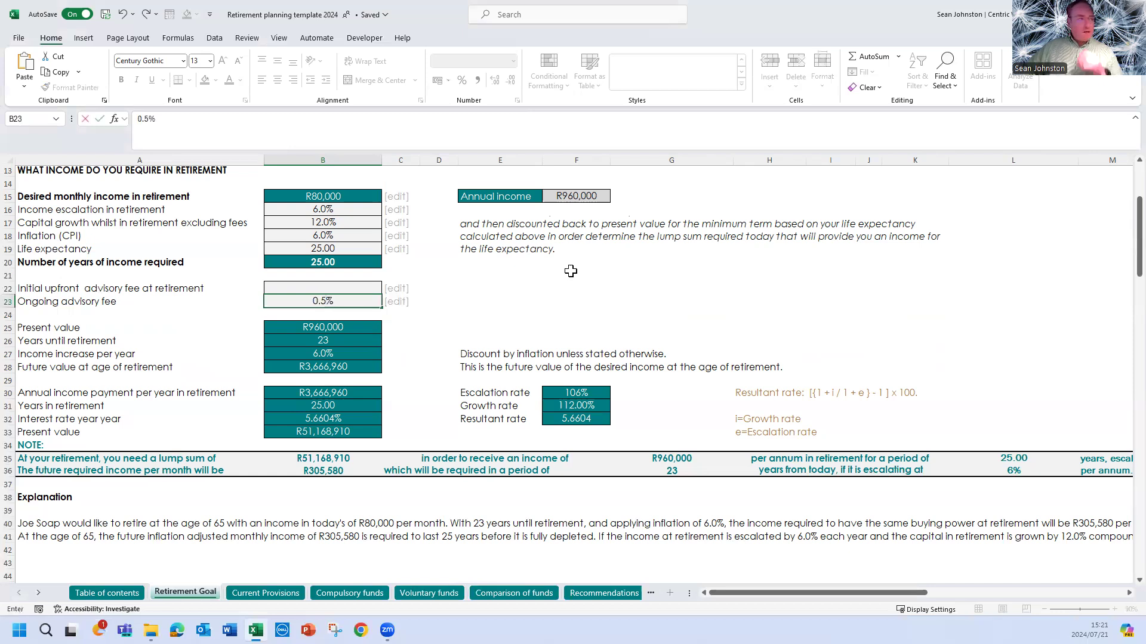
left_click(478, 336)
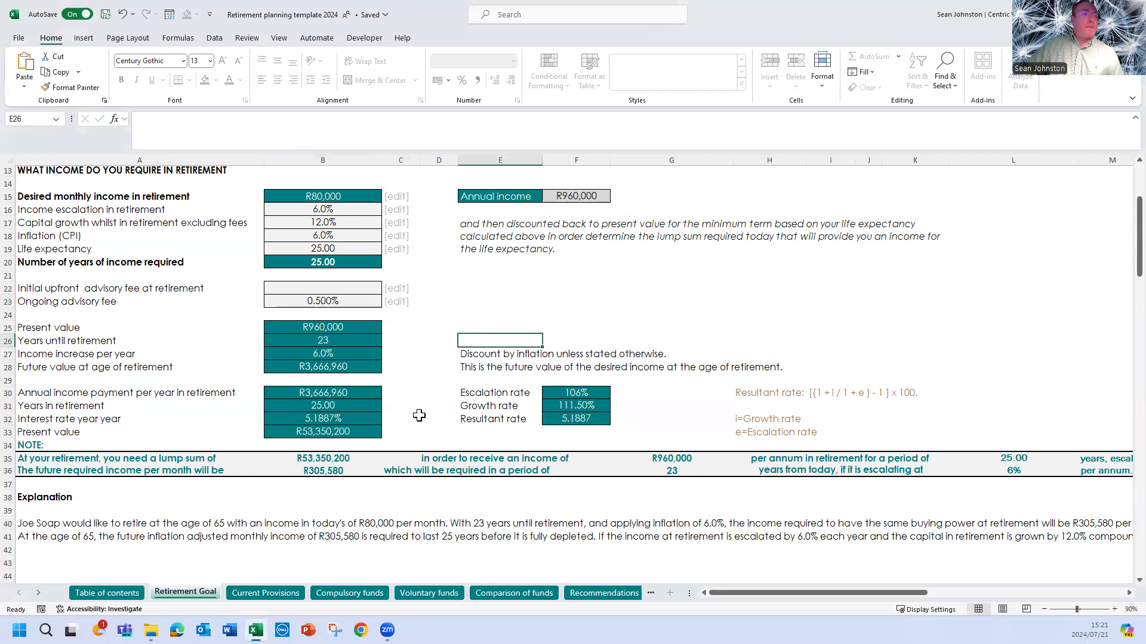
left_click(598, 404)
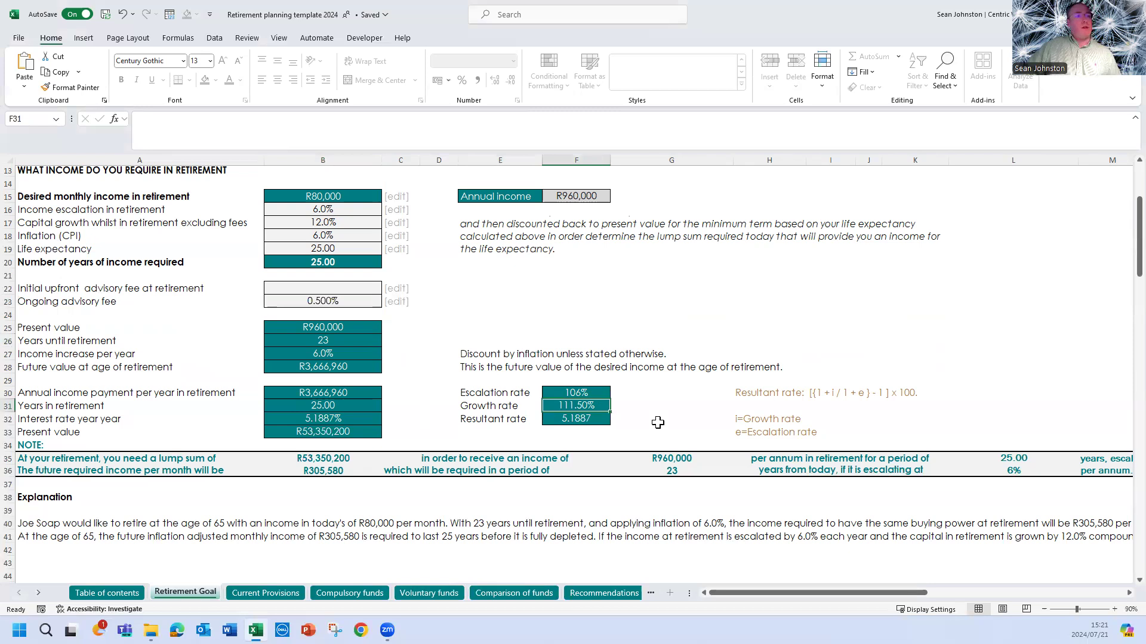
scroll(324, 246, "up", 2)
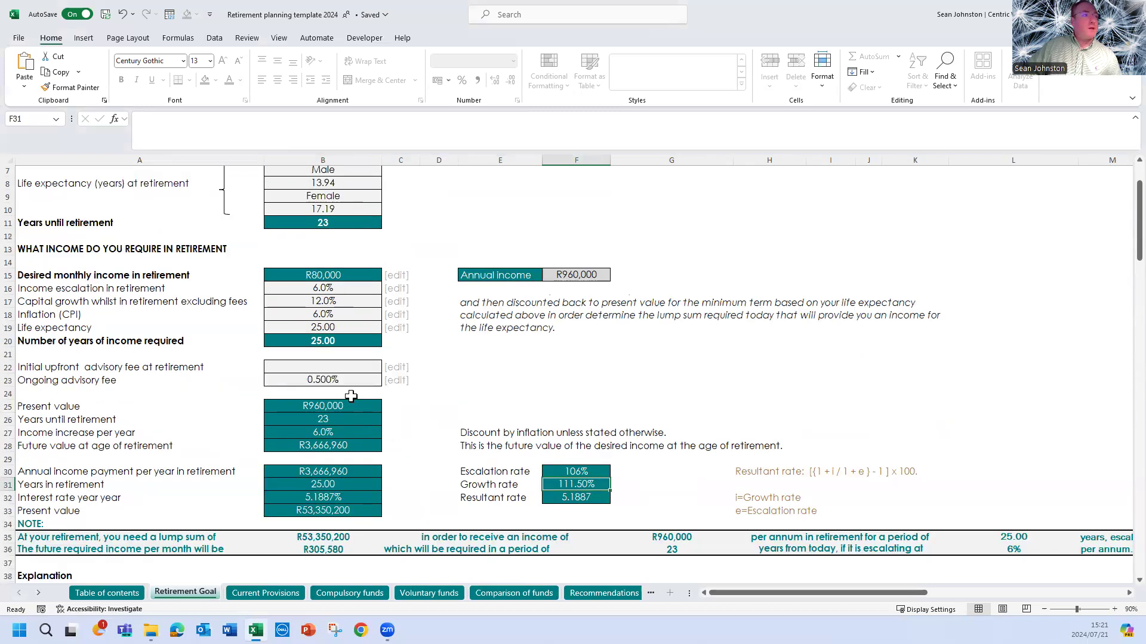
left_click(362, 380)
scroll(325, 475, "down", 2)
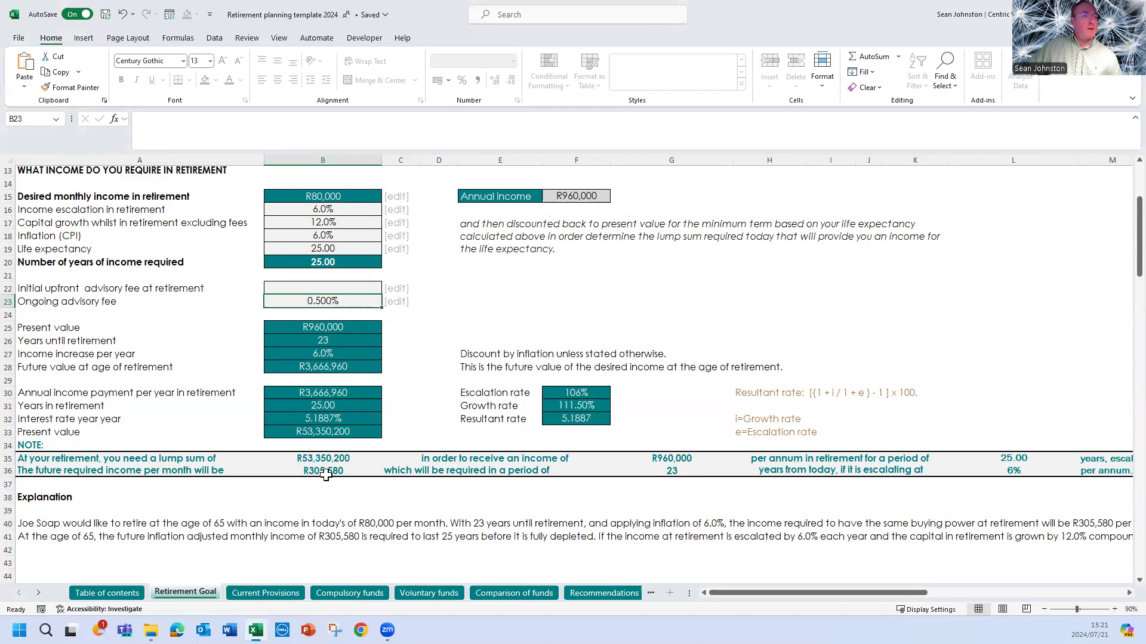
left_click(370, 471)
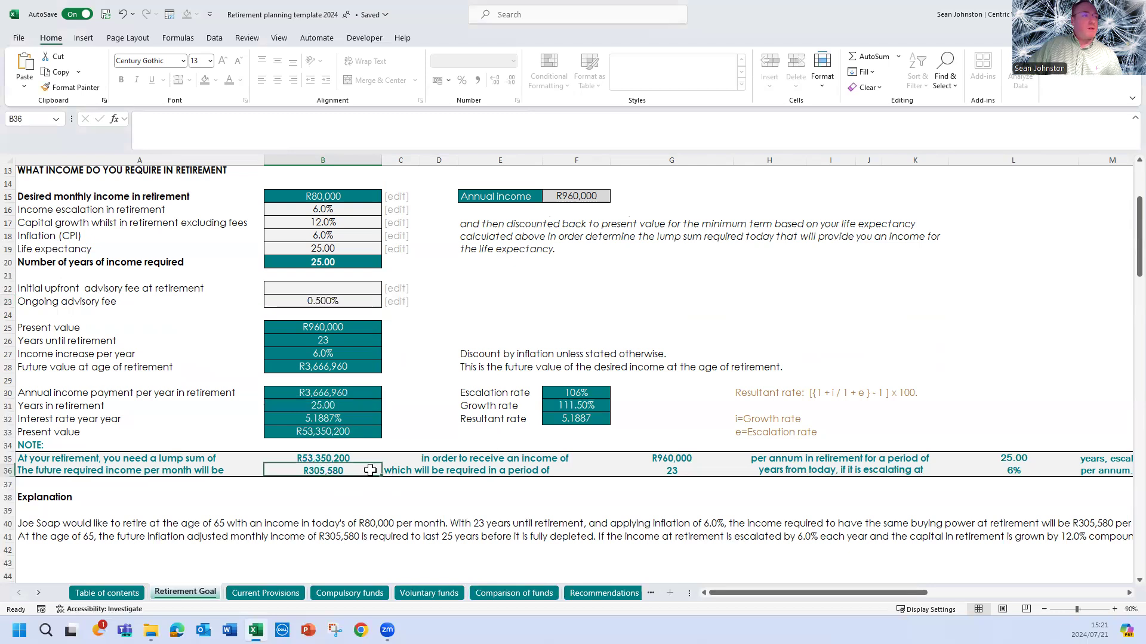
left_click(345, 460)
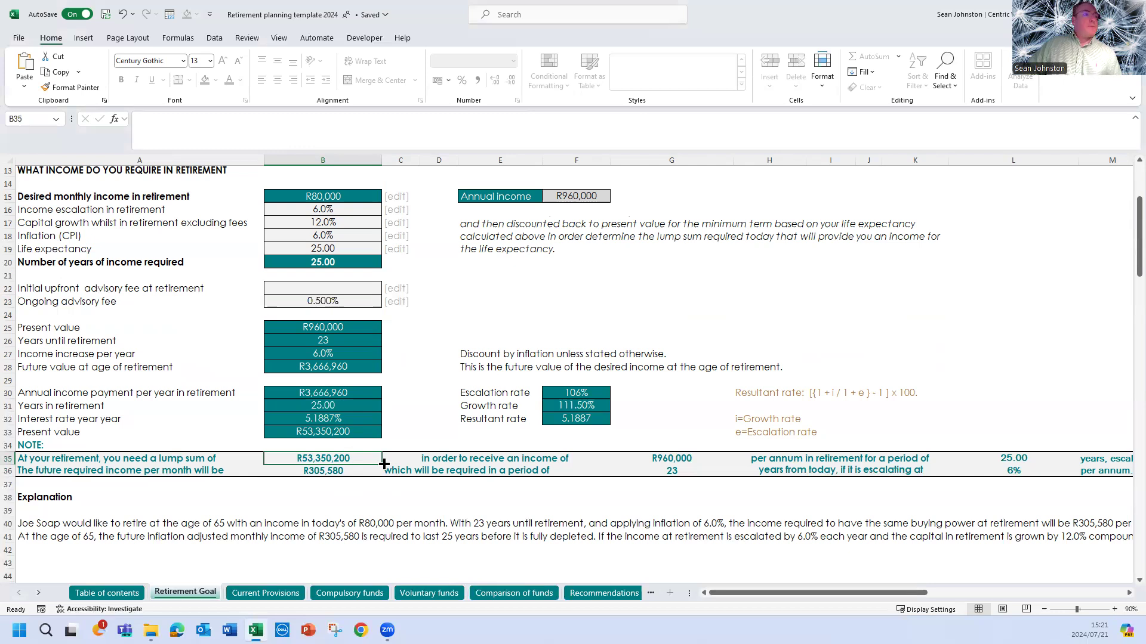
Clear the ongoing advisory fee to compare the required lump sum, and enter it again as 0.5%
left_click(353, 299)
key("Delete")
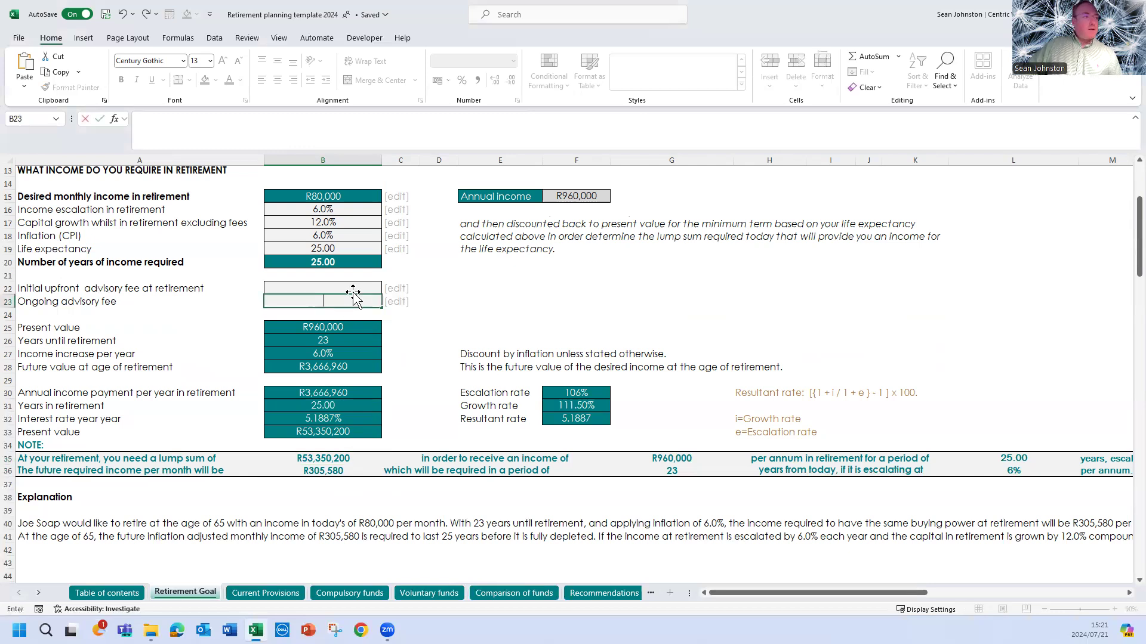
left_click(439, 368)
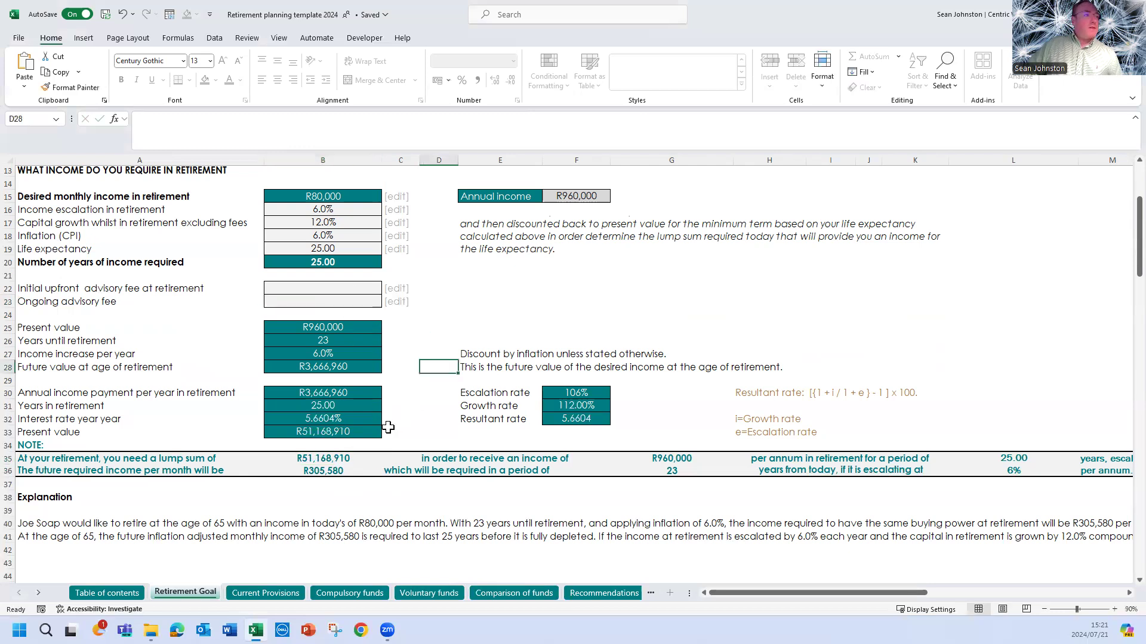
left_click(321, 301)
type("0.5")
key("Return")
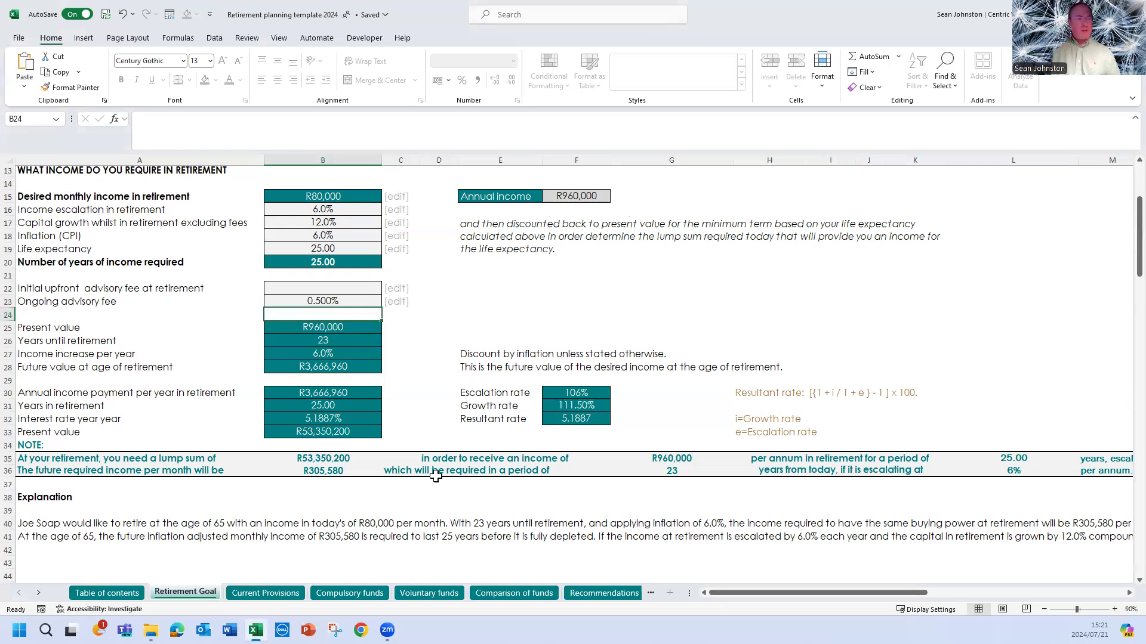
Test an initial upfront advisory fee of 1%, clear both advisory fees and recheck the required lump sum
left_click(334, 303)
left_click(369, 288)
type("1")
key("Return")
left_click(342, 460)
left_click(336, 289)
left_click(347, 308, "shift")
key("Delete")
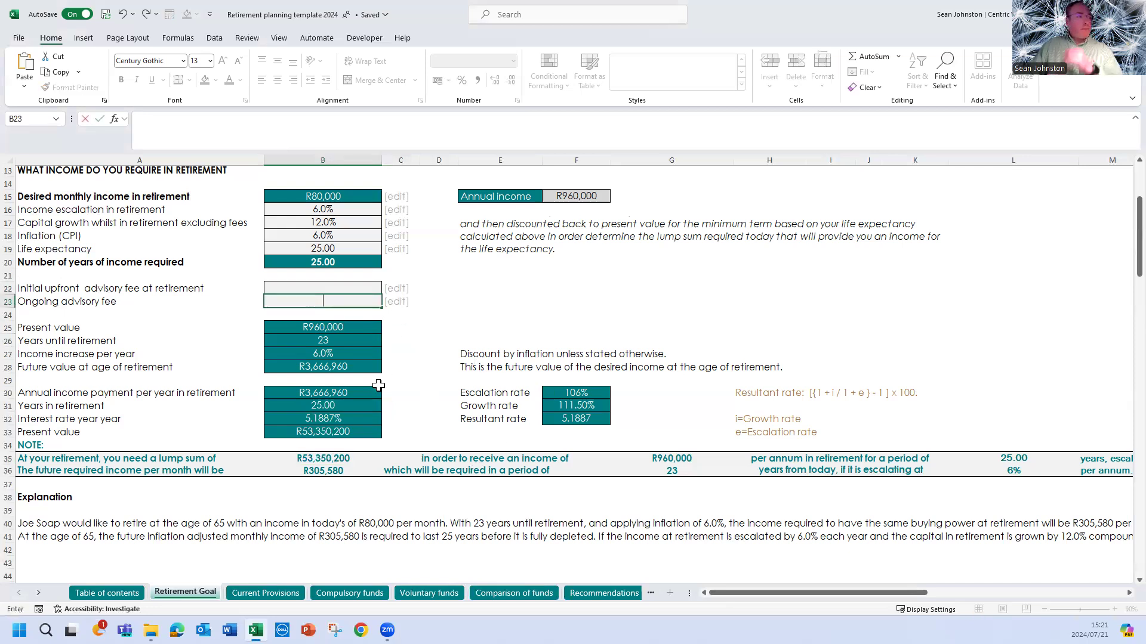
left_click(335, 460)
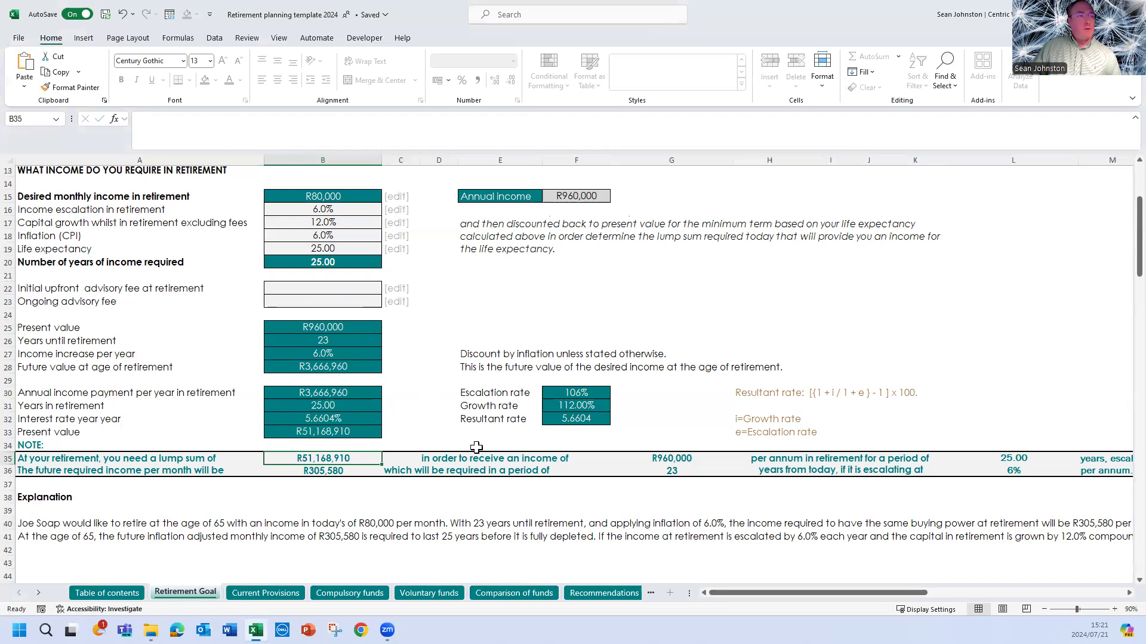
Review the client's date of birth, current age and desired monthly income, together with the income assumptions, lump sum note and explanation
scroll(483, 444, "up", 4)
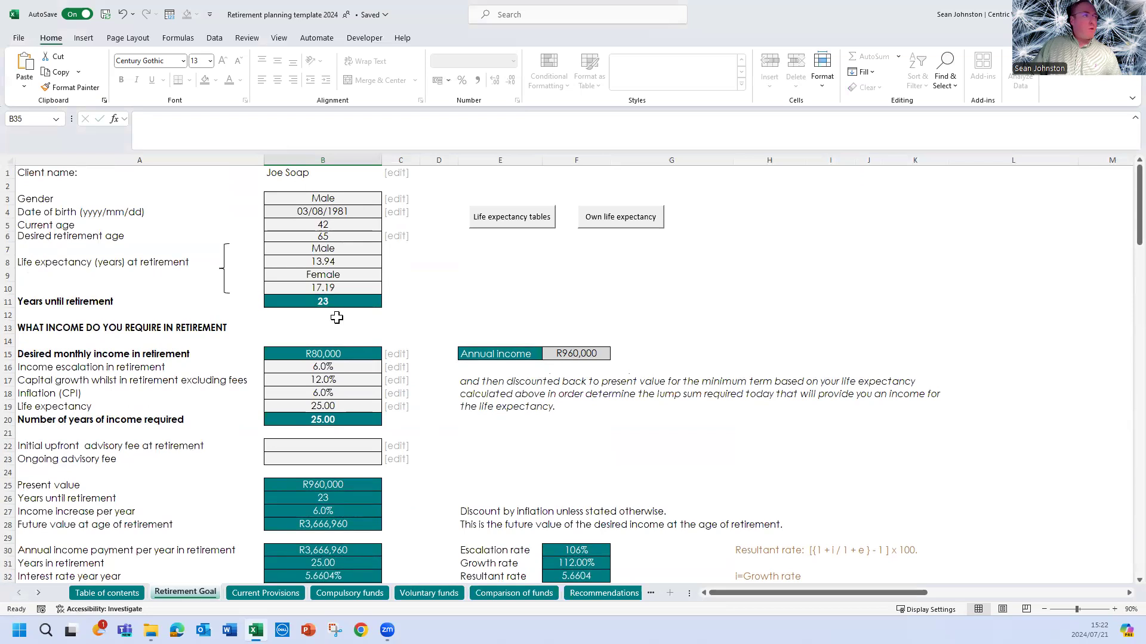
left_click(334, 225)
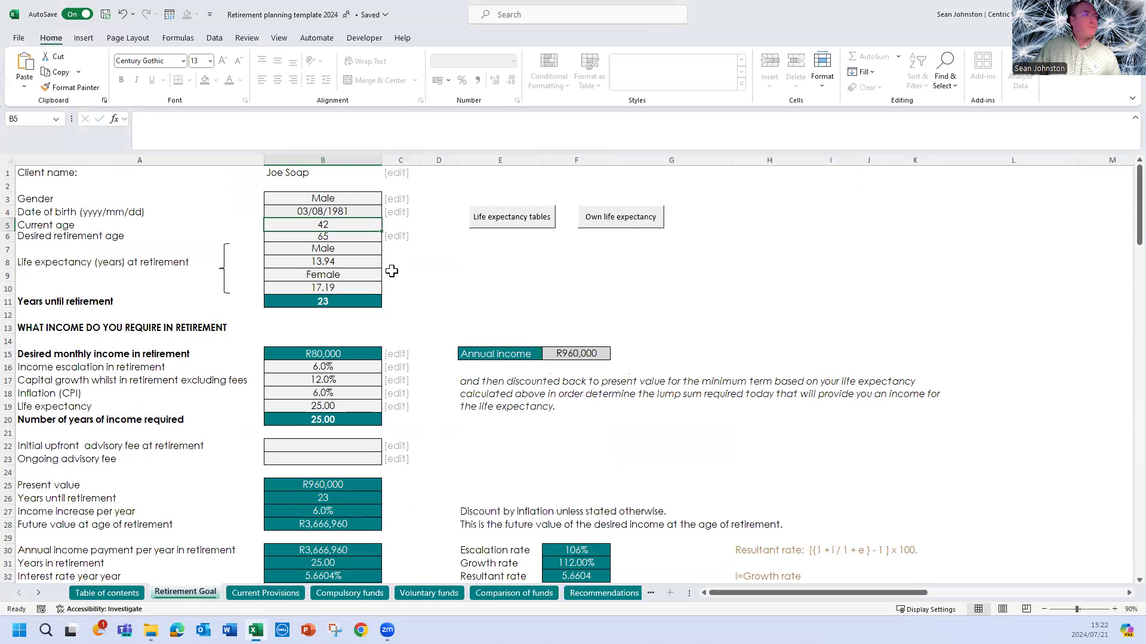
left_click(323, 211)
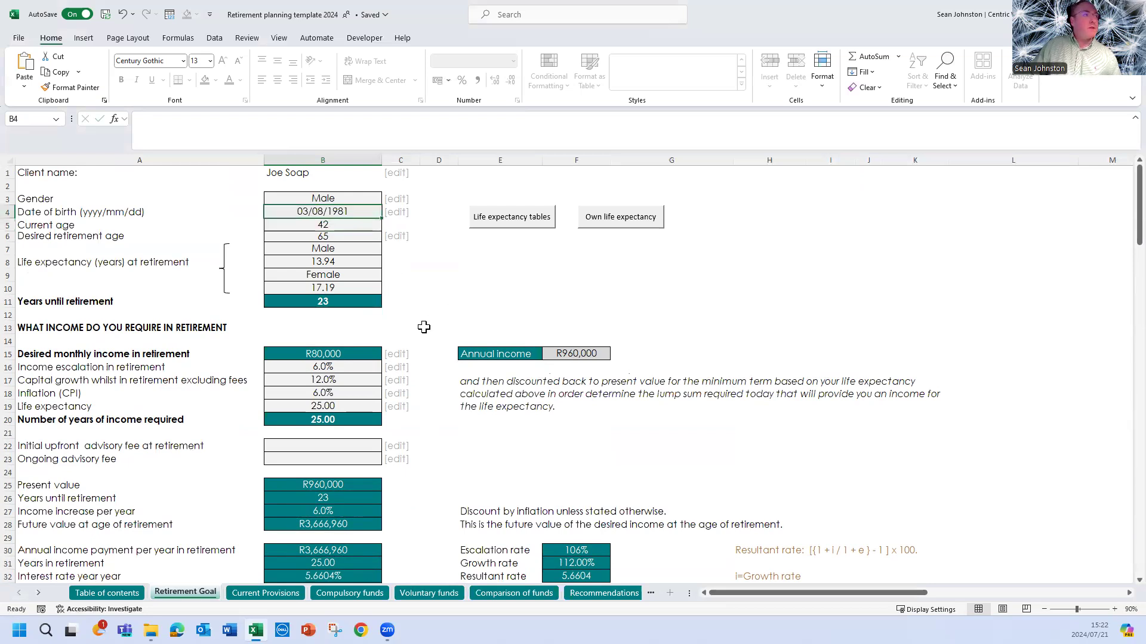
left_click(339, 226)
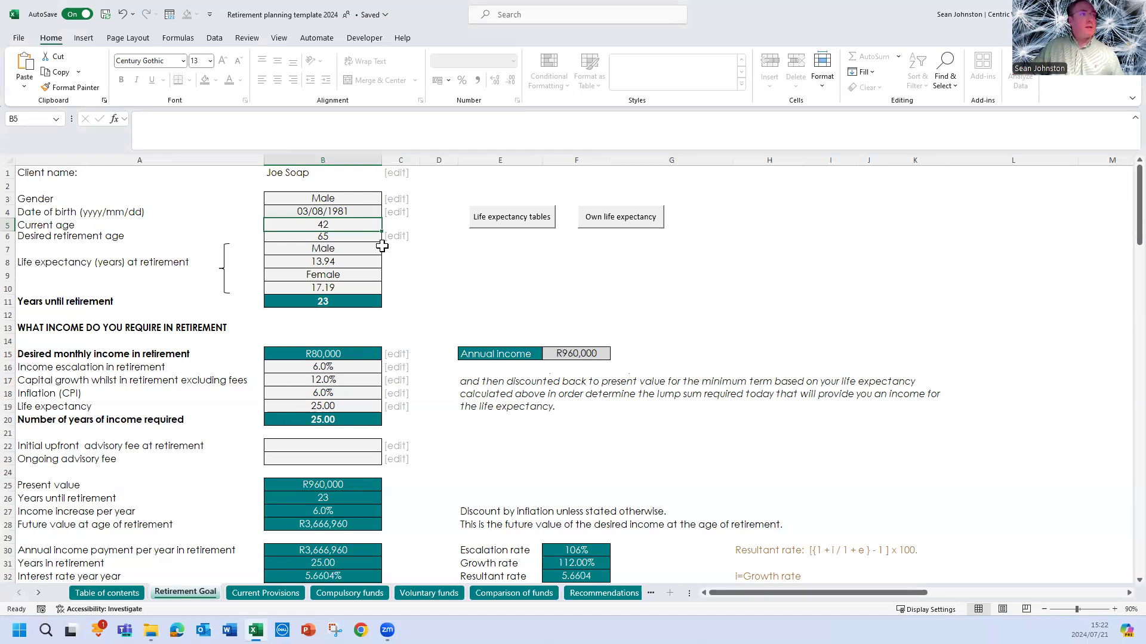
scroll(403, 334, "down", 3)
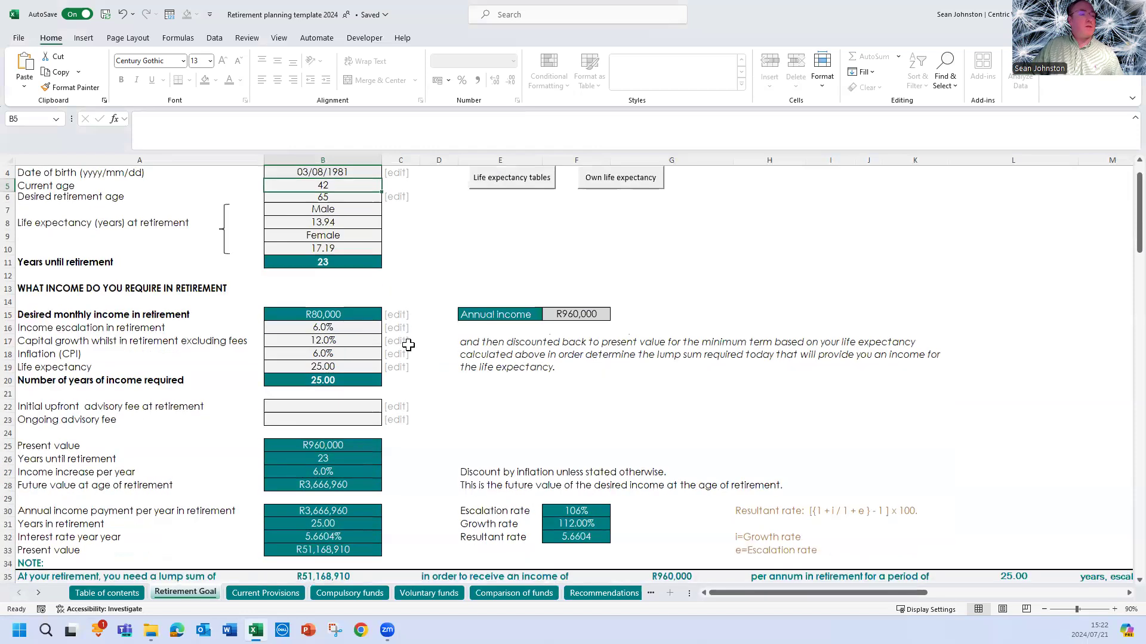
scroll(400, 482, "down", 1)
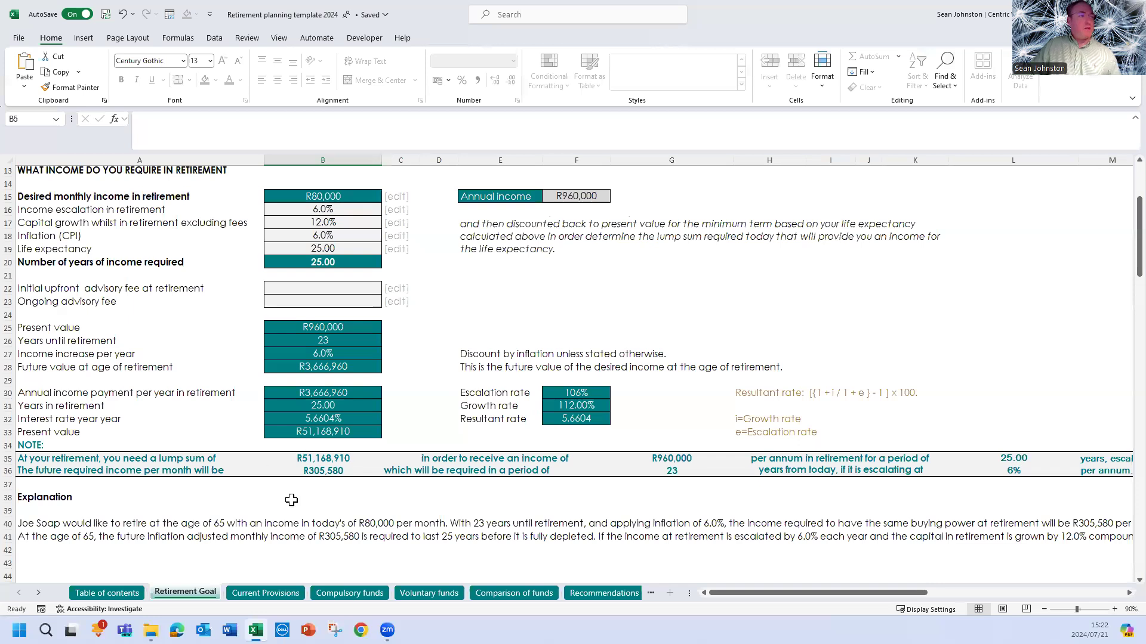
scroll(364, 412, "up", 3)
scroll(323, 203, "up", 1)
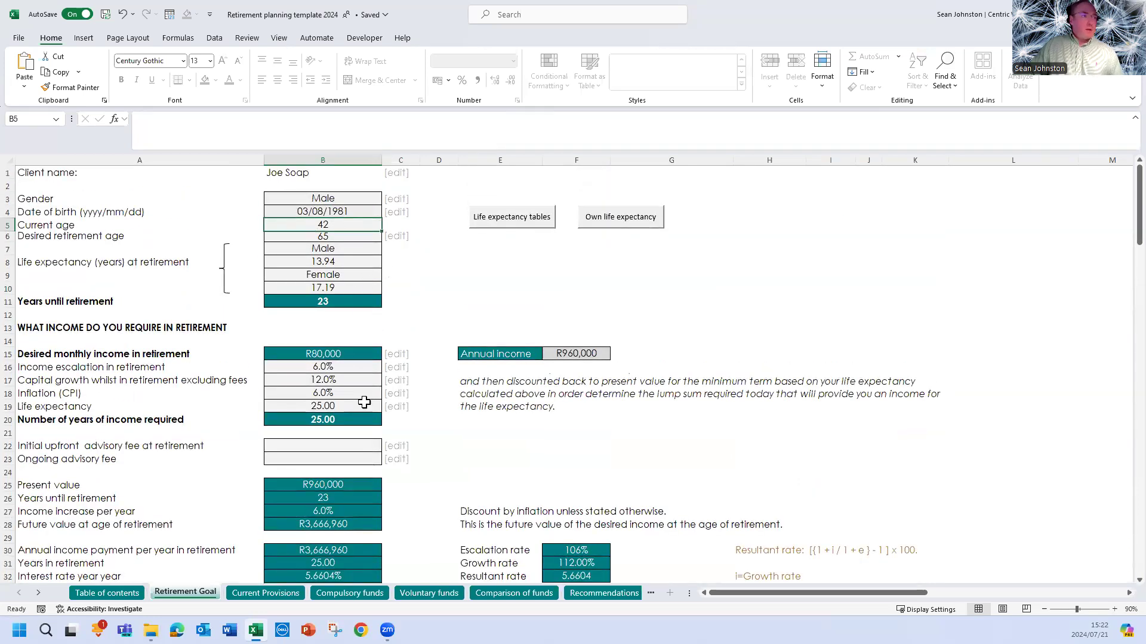
left_click(293, 358)
scroll(368, 386, "down", 1)
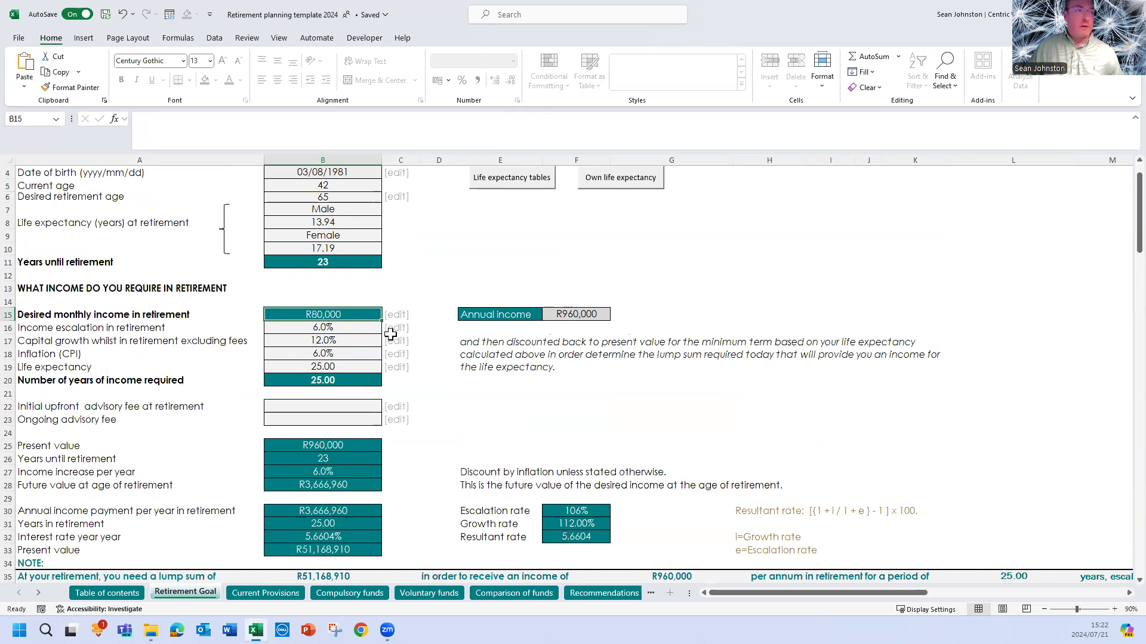
scroll(409, 350, "down", 4)
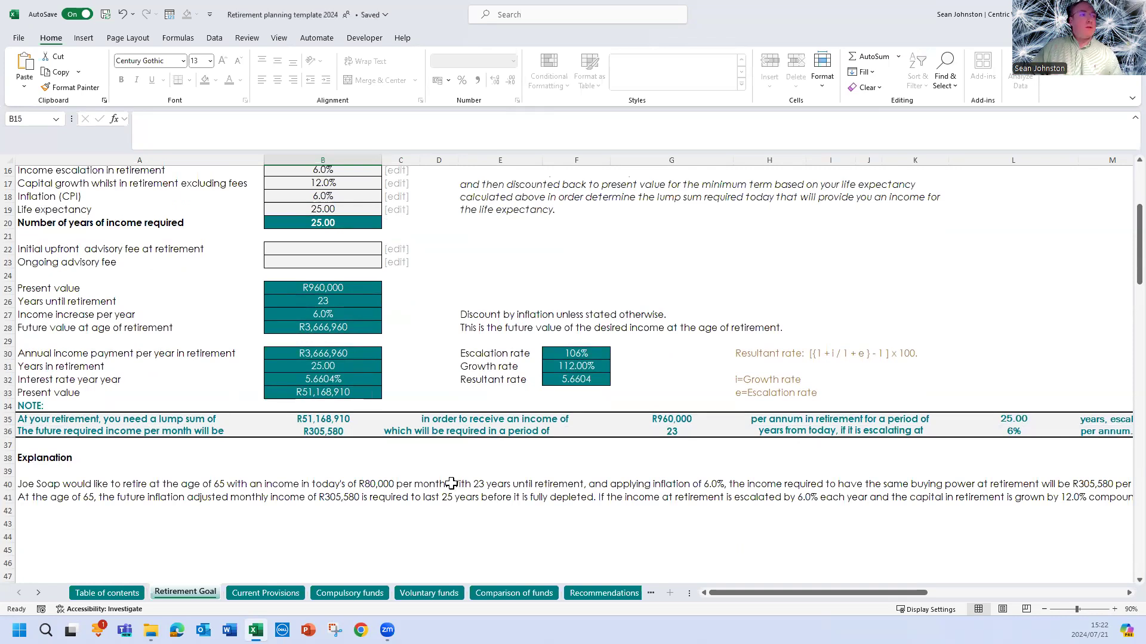
Examine the years until retirement, desired monthly income and growth and inflation assumptions that feed the lump sum calculation
scroll(456, 485, "up", 1)
scroll(456, 485, "up", 2)
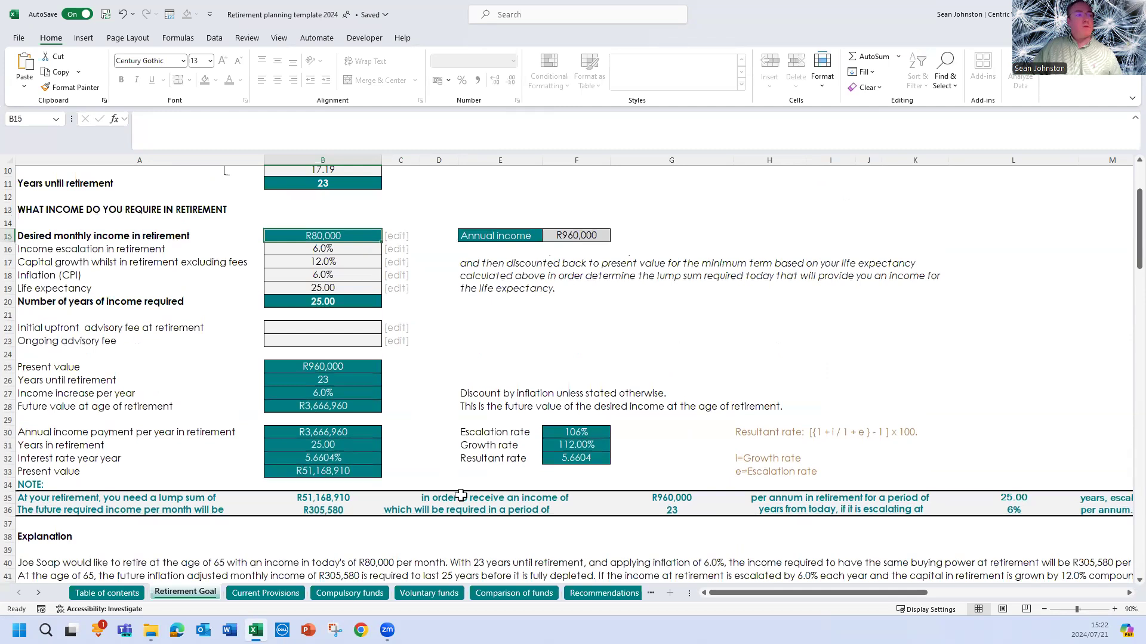
scroll(456, 485, "up", 3)
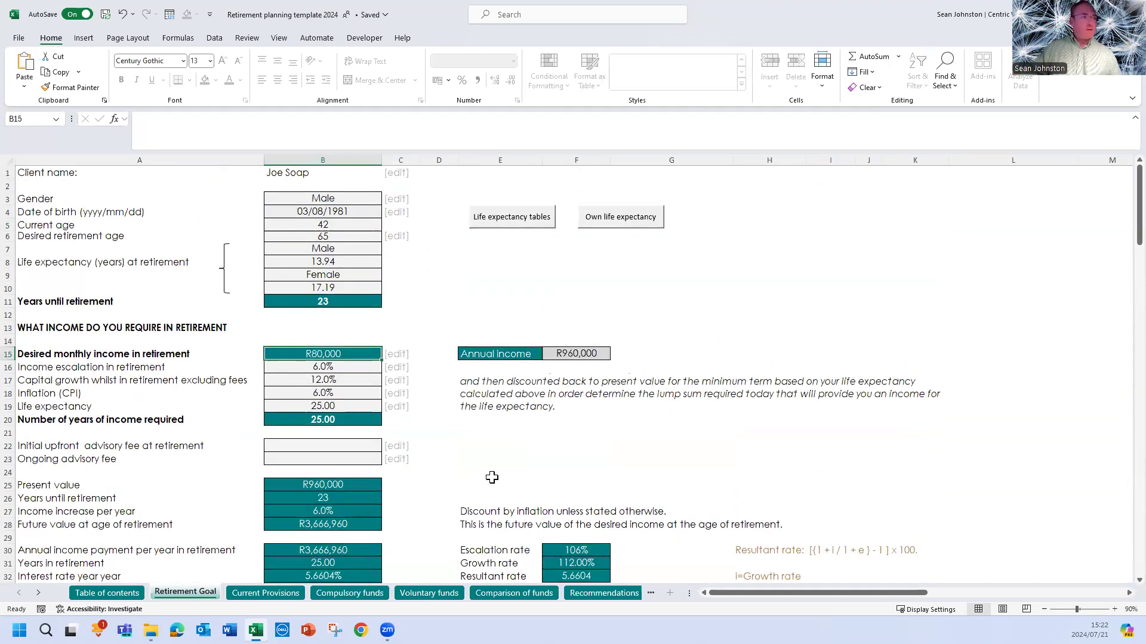
scroll(454, 486, "down", 1)
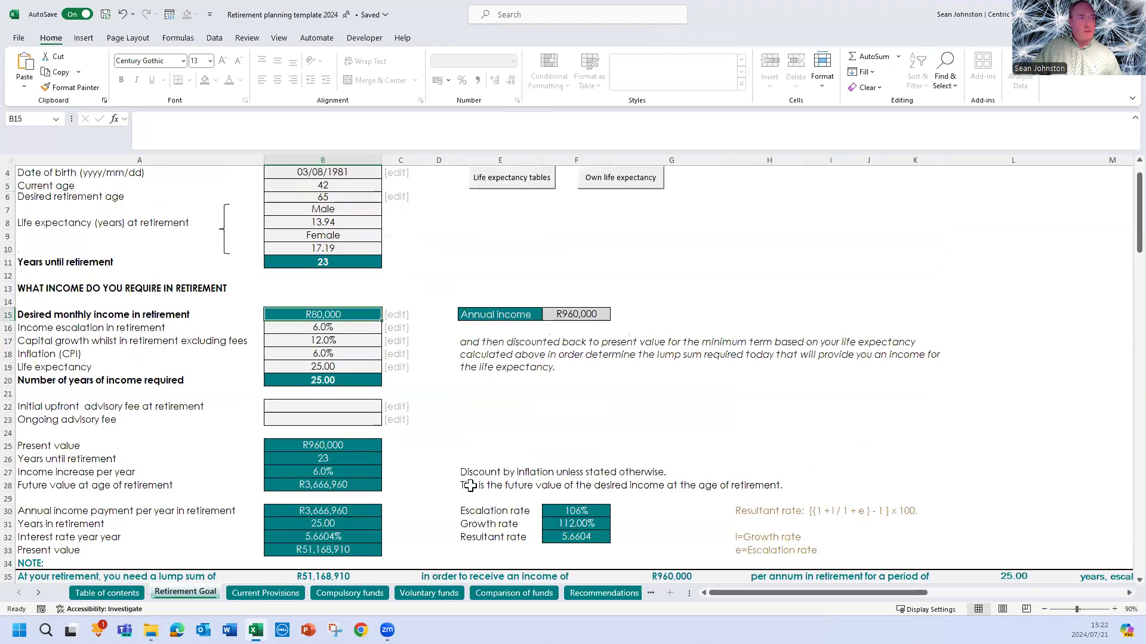
scroll(418, 474, "up", 1)
scroll(334, 370, "down", 1)
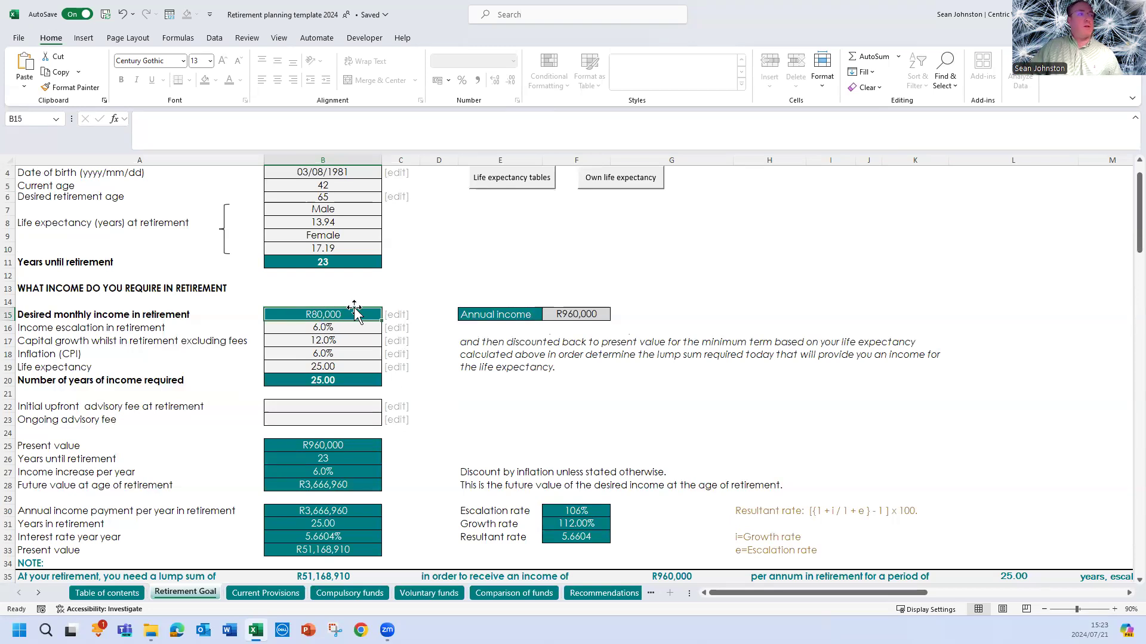
scroll(346, 298, "down", 1)
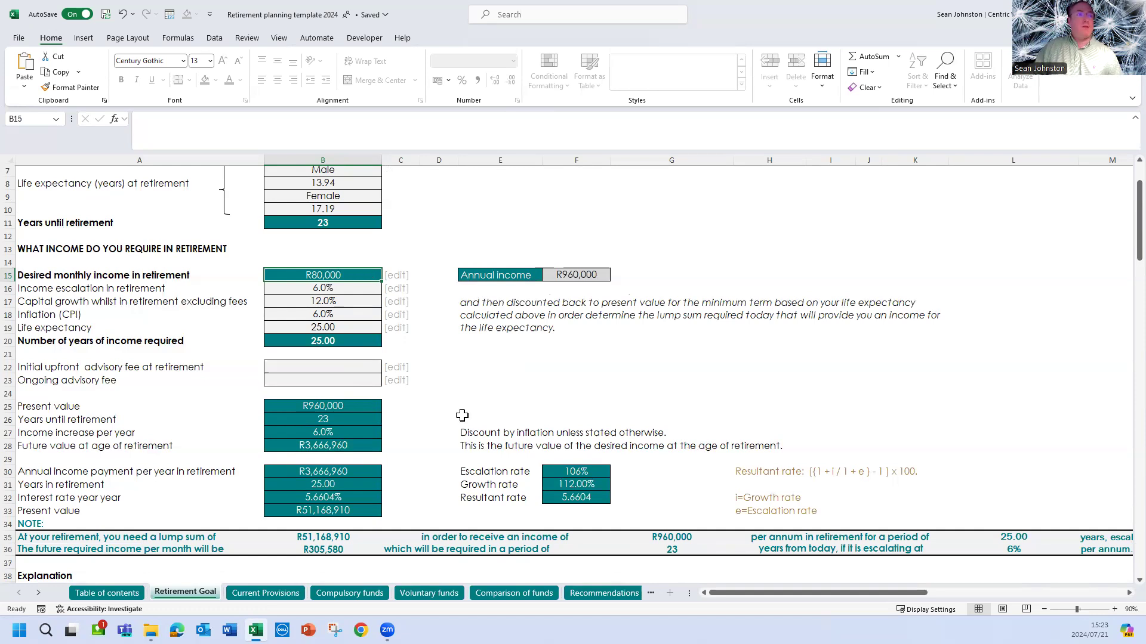
scroll(469, 420, "down", 1)
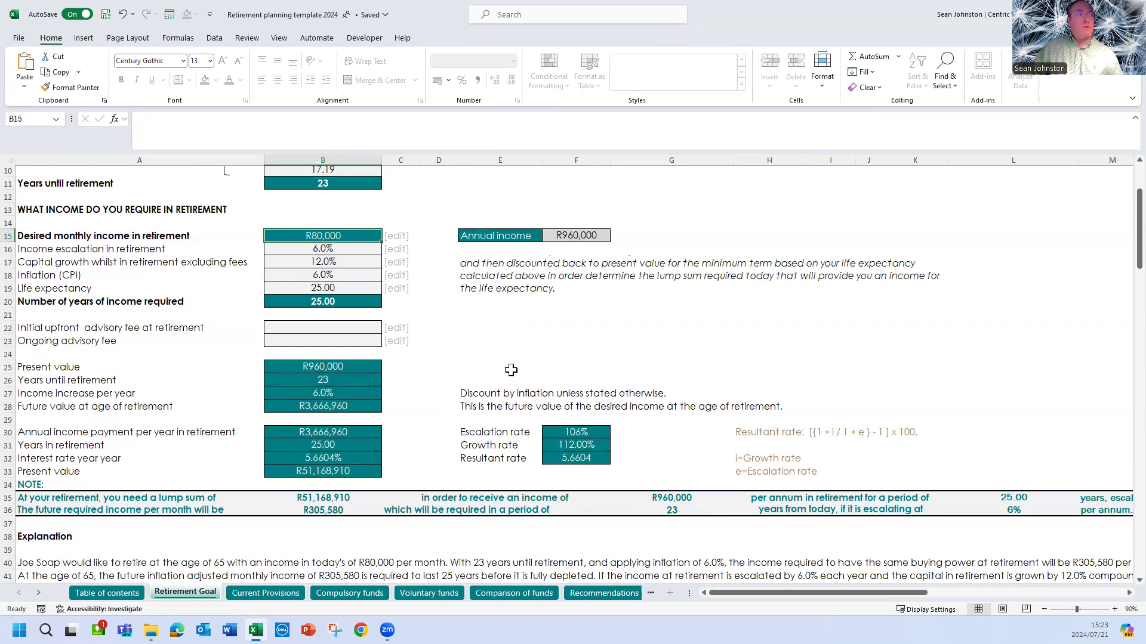
scroll(511, 370, "up", 1)
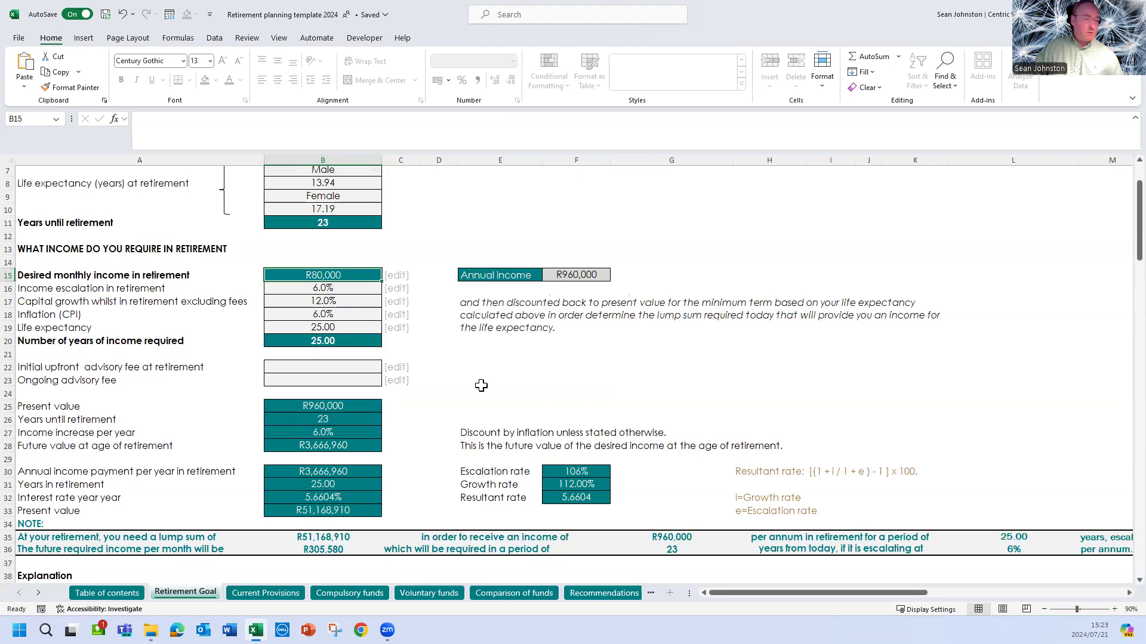
scroll(481, 385, "down", 1)
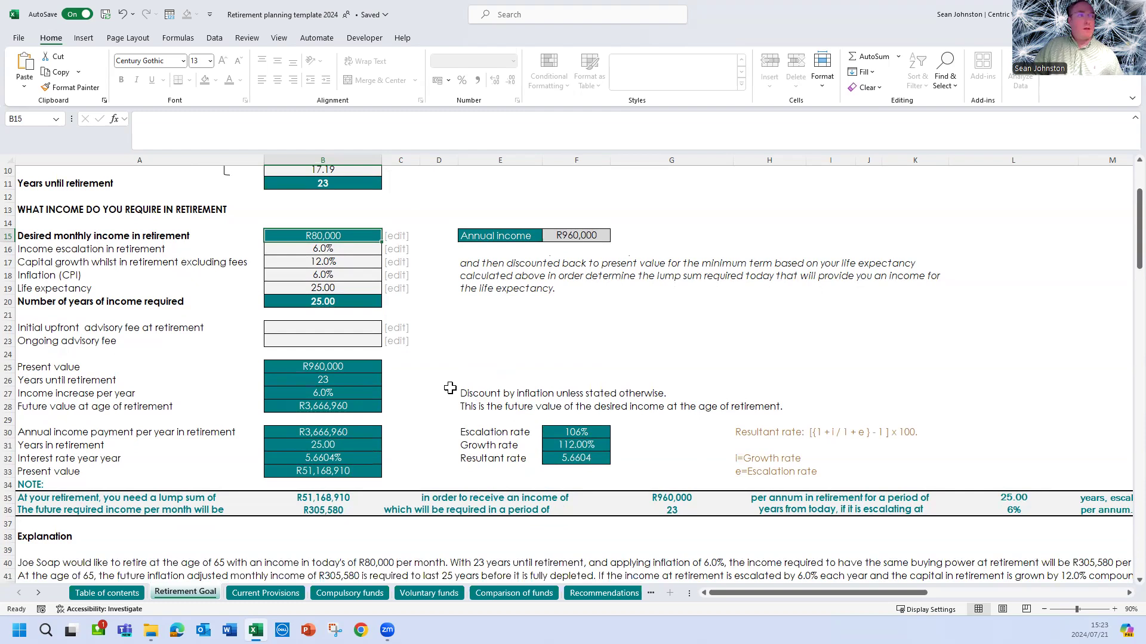
Go to the required lump sum figure in the note, cell B35
key("Down")
key("Down")
key("Down")
key("Down")
key("Down")
key("Down")
key("Down")
key("Down")
key("Down")
key("Down")
key("Down")
key("Down")
key("Down")
key("Down")
key("Down")
key("Down")
key("Down")
key("Down")
key("Down")
key("Down")
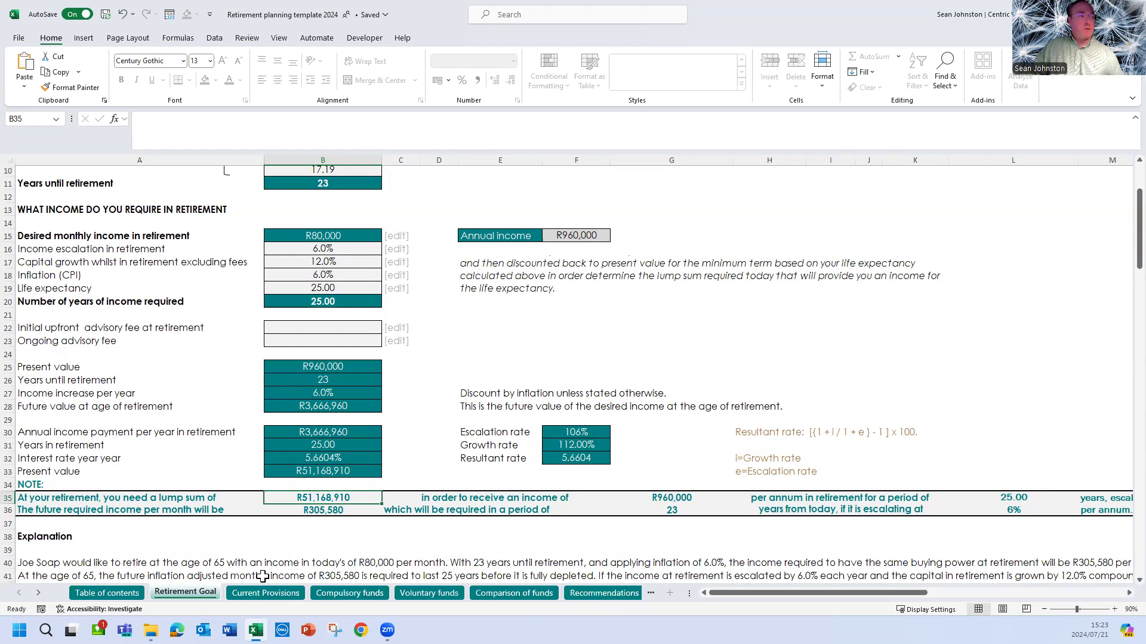
Go back over the client's details, life expectancy and retirement income assumptions behind the required lump sum
scroll(459, 365, "up", 1)
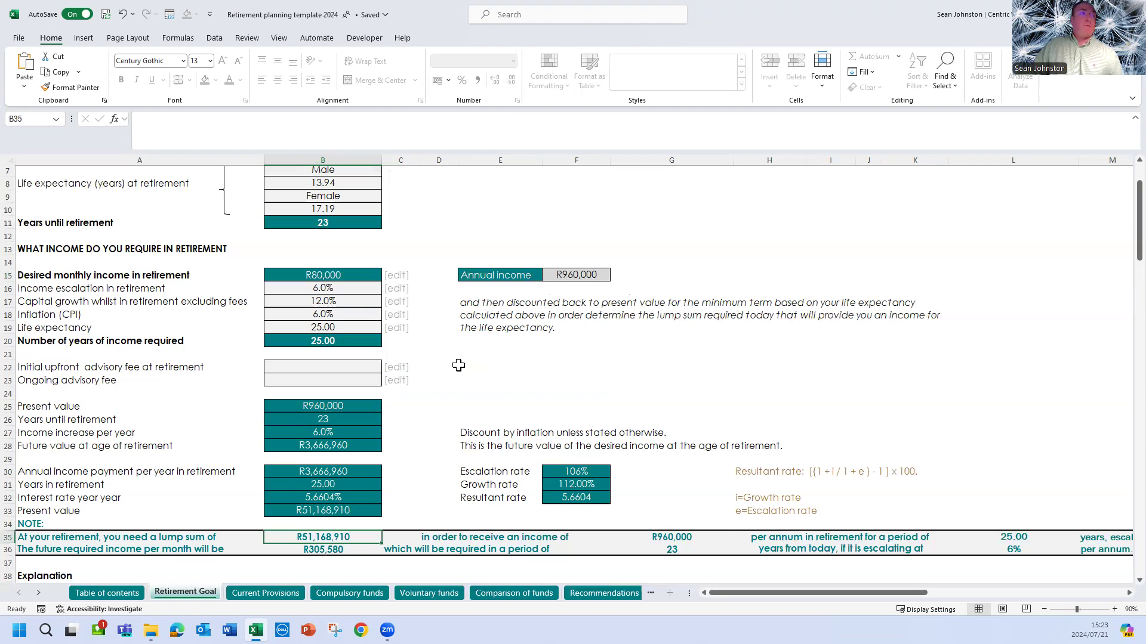
scroll(454, 269, "up", 2)
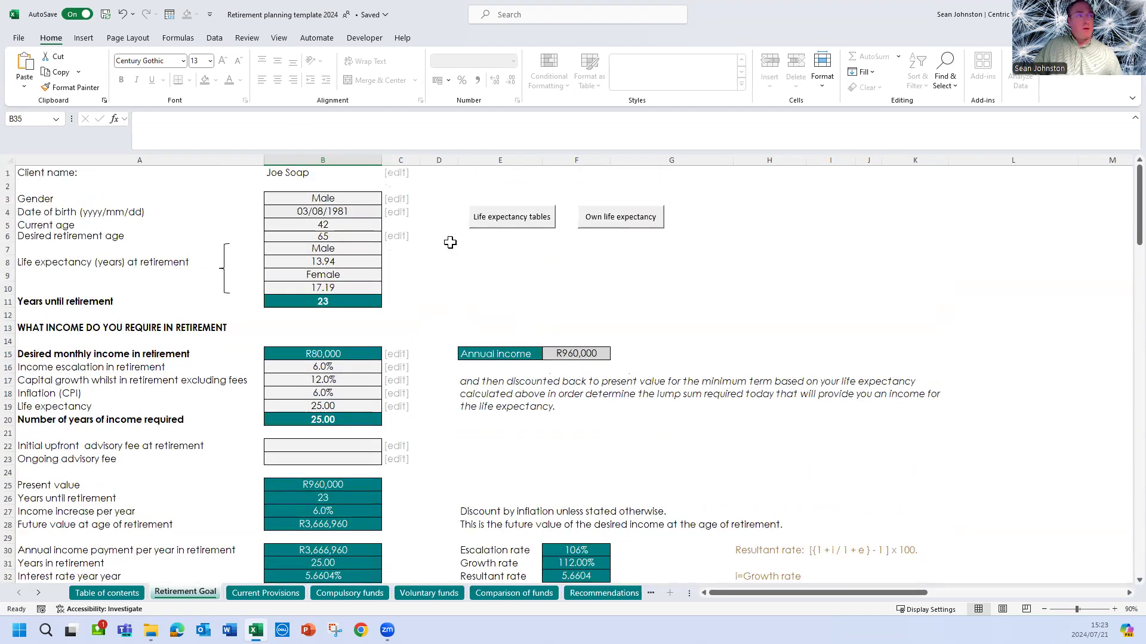
scroll(358, 425, "down", 3)
scroll(397, 440, "up", 2)
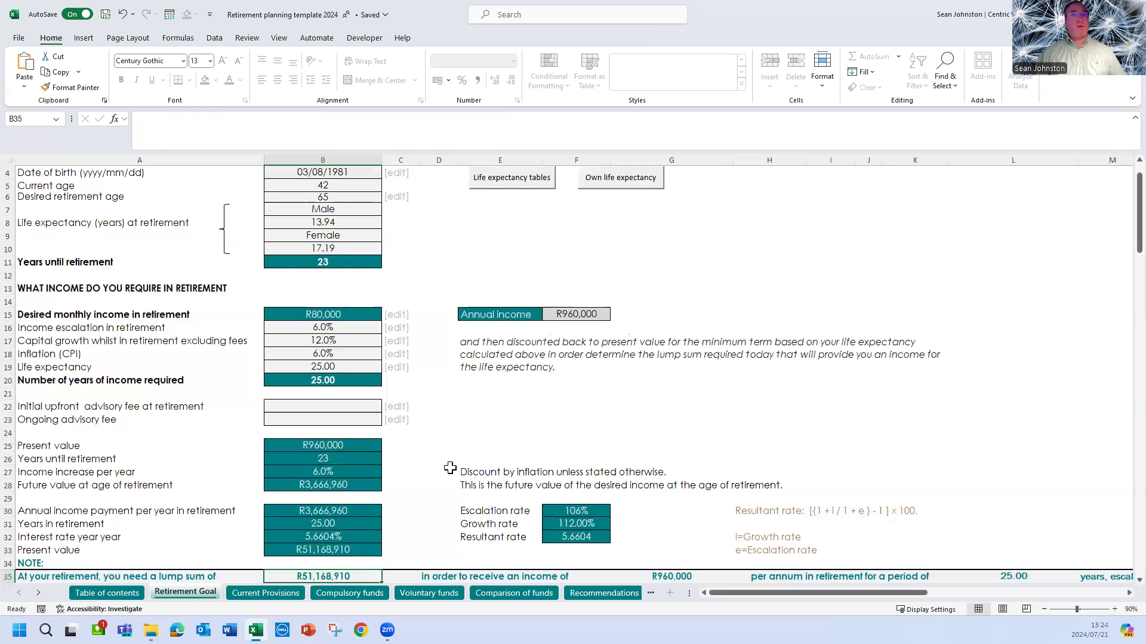
scroll(410, 394, "up", 1)
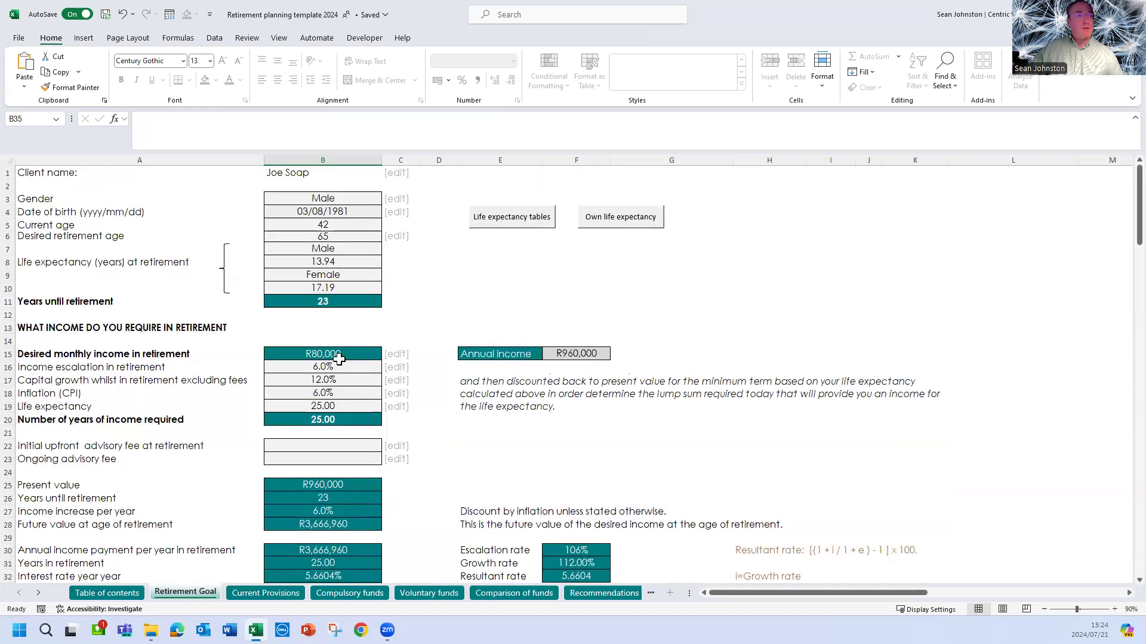
scroll(499, 434, "down", 1)
scroll(513, 424, "down", 2)
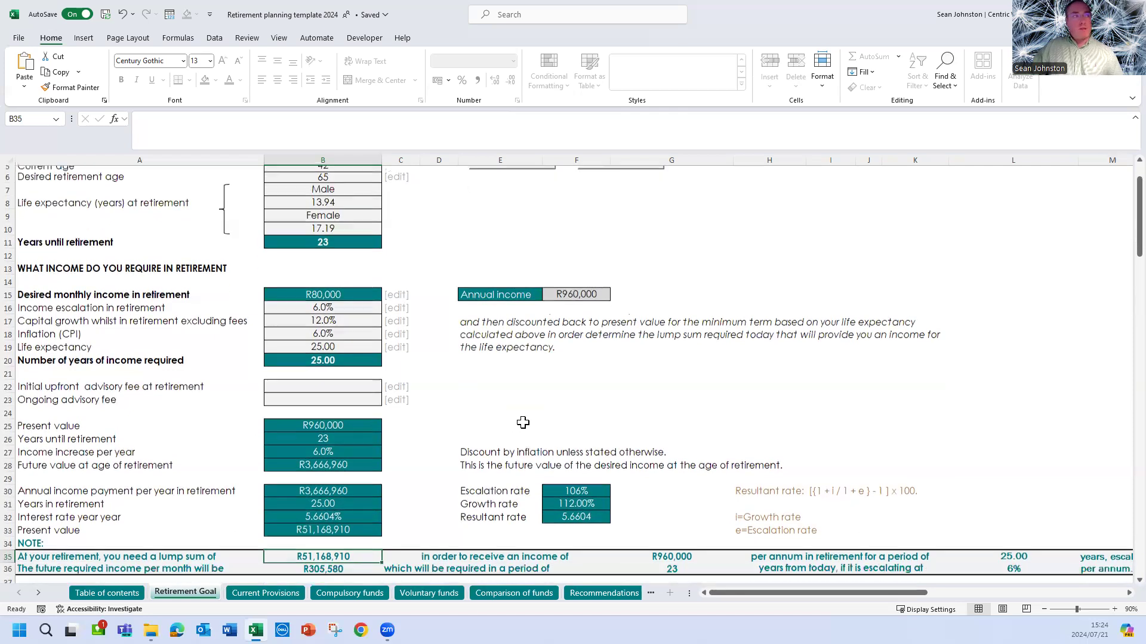
scroll(504, 367, "up", 3)
scroll(511, 378, "down", 1)
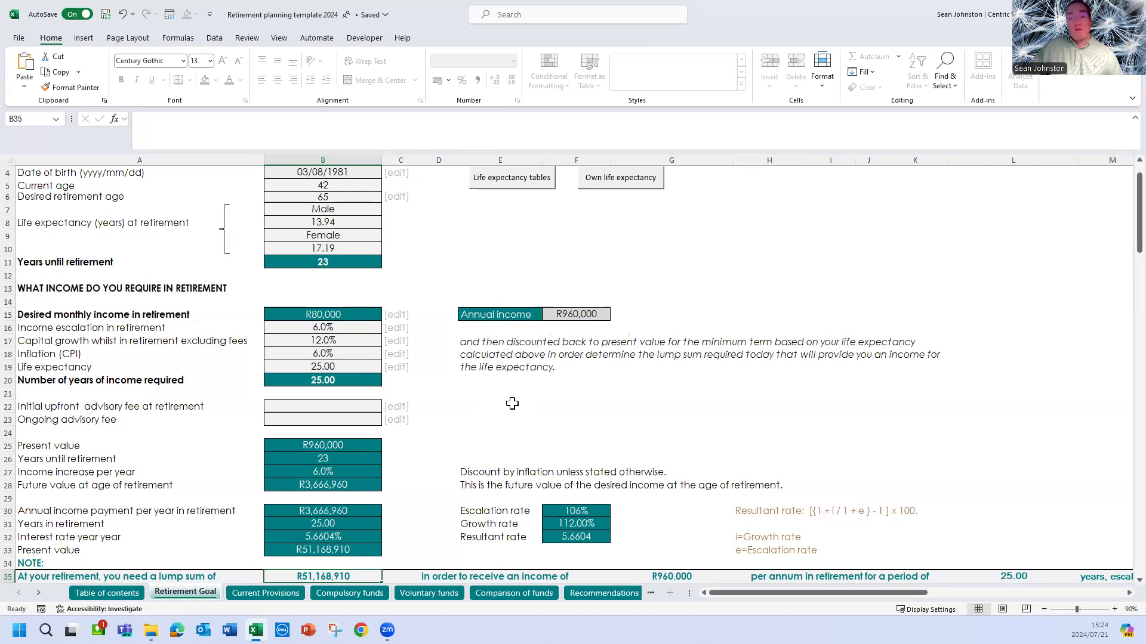
scroll(572, 423, "up", 1)
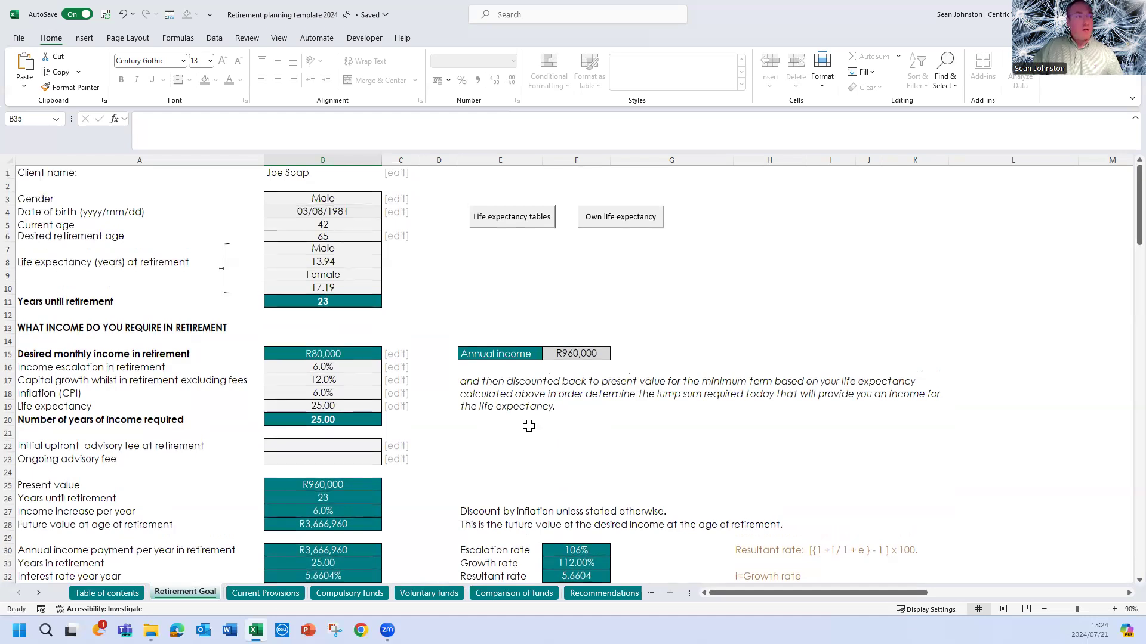
scroll(528, 422, "down", 1)
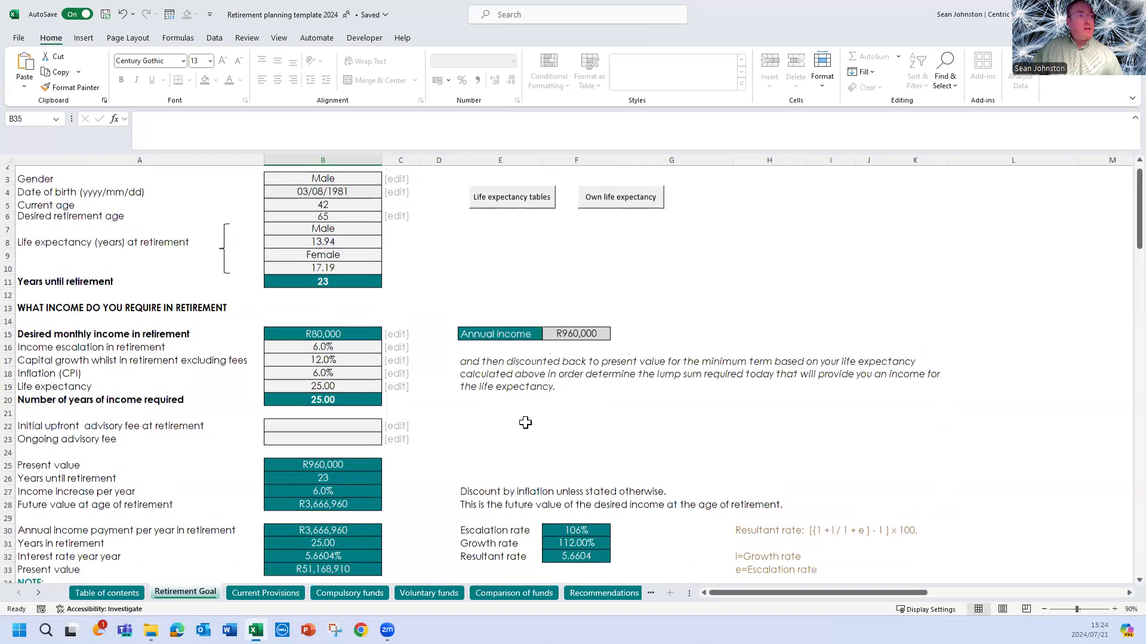
scroll(525, 423, "up", 2)
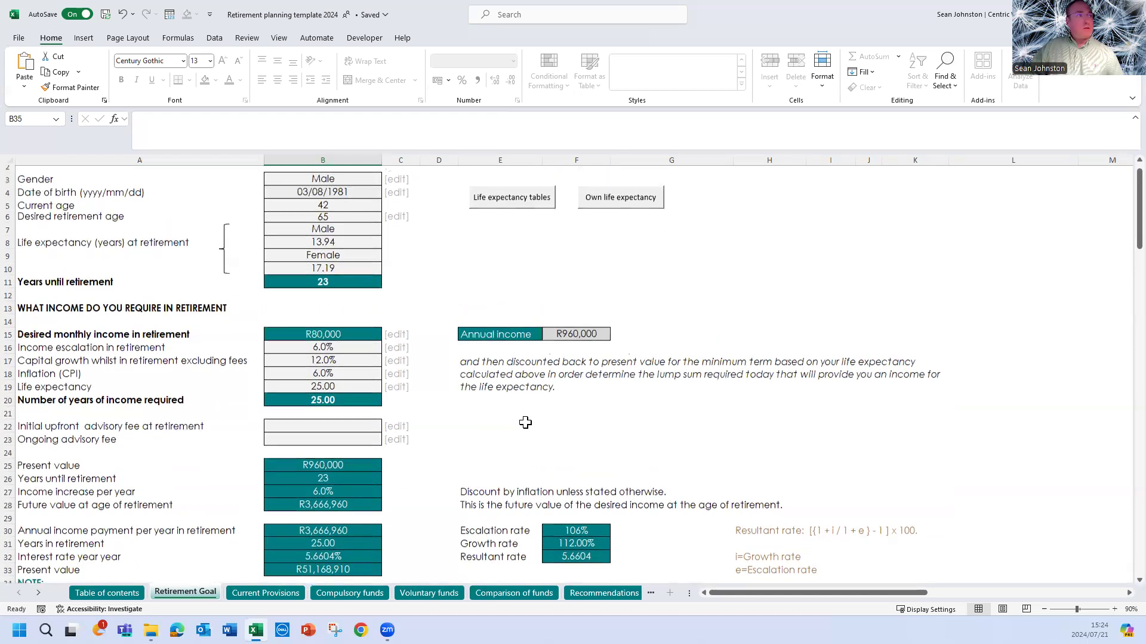
scroll(460, 300, "down", 1)
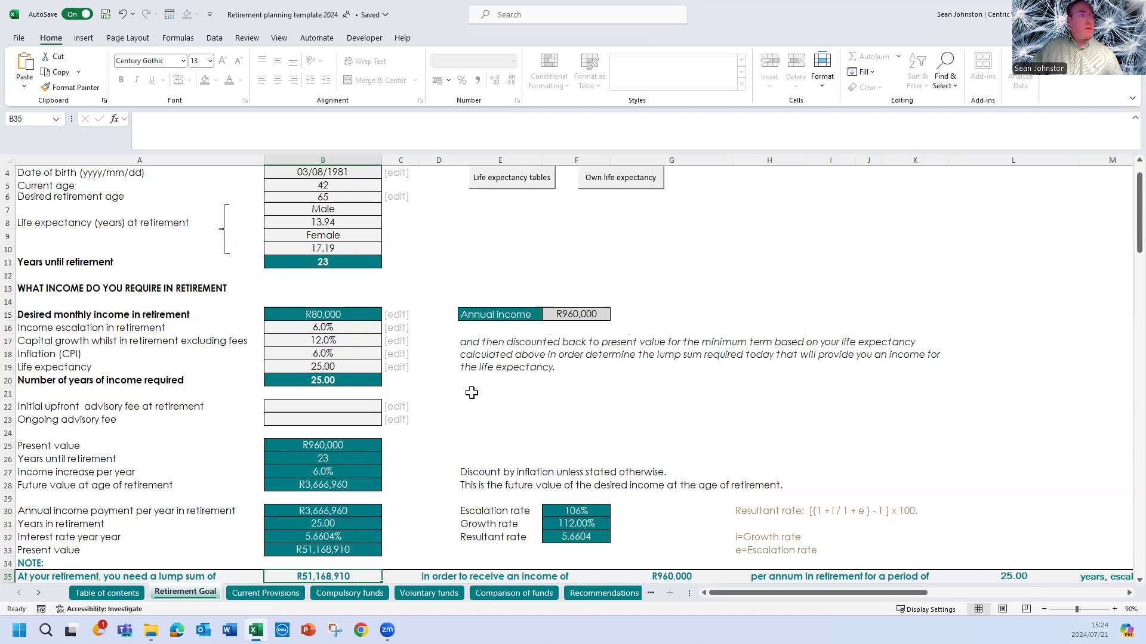
scroll(424, 340, "up", 1)
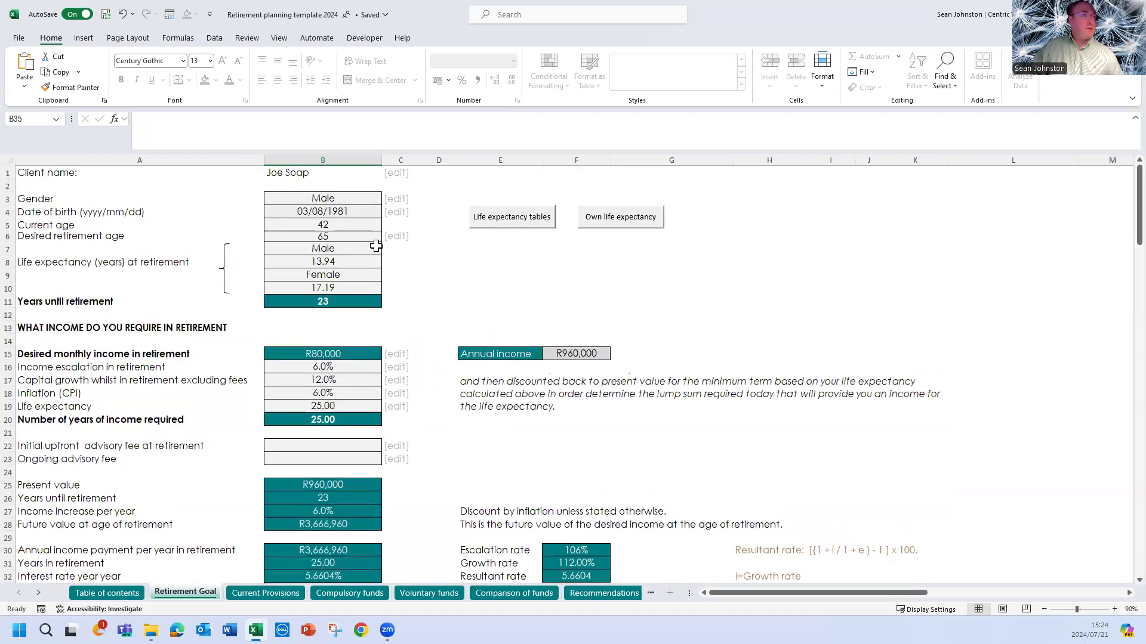
Follow the calculation from the income assumptions through the future value at retirement to the lump sum note and explanation
scroll(442, 366, "down", 3)
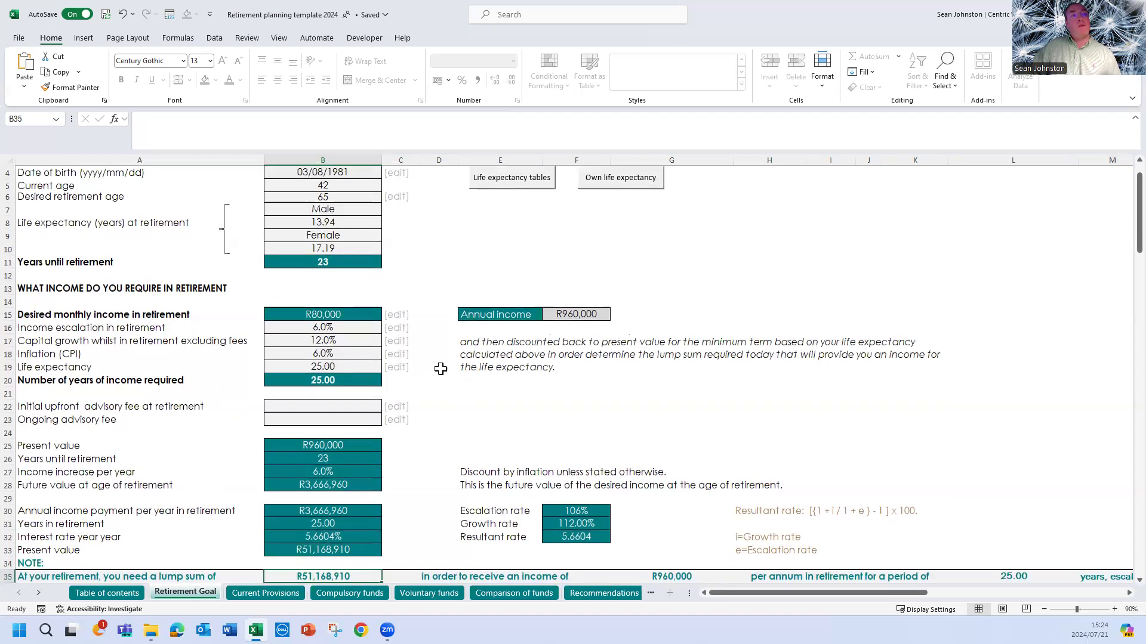
scroll(450, 372, "down", 1)
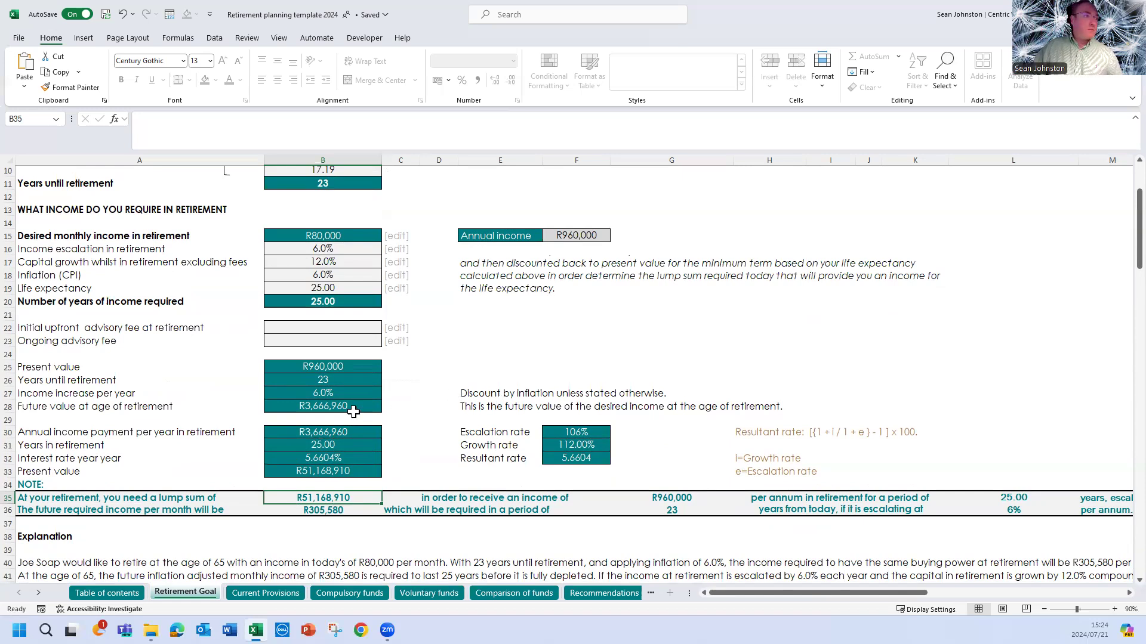
scroll(439, 397, "up", 3)
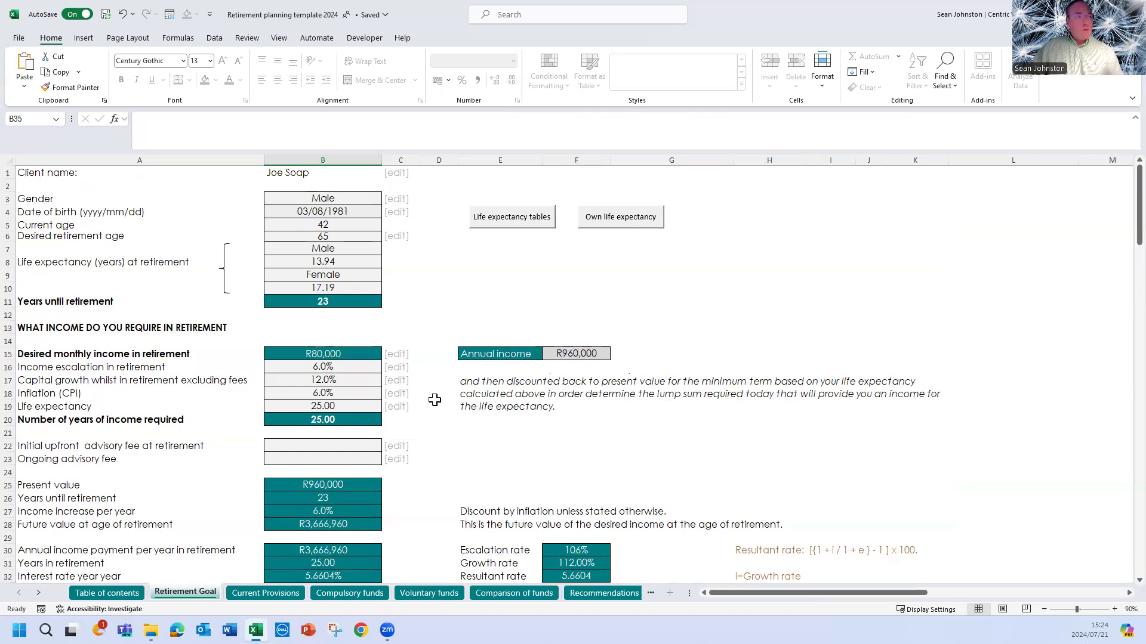
scroll(407, 446, "down", 1)
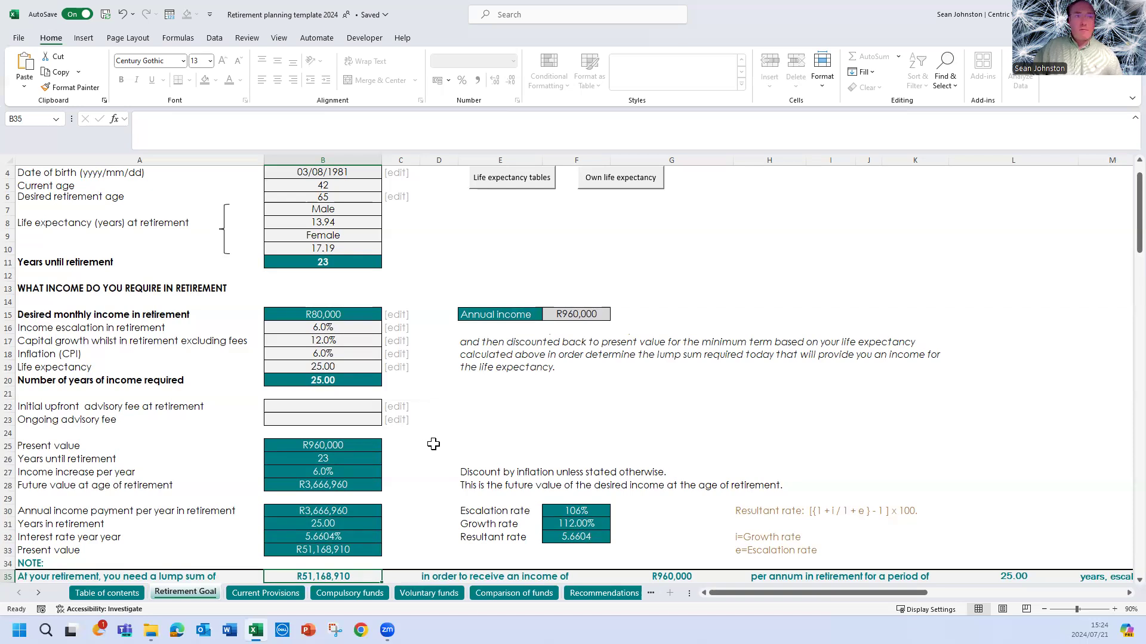
scroll(420, 446, "down", 2)
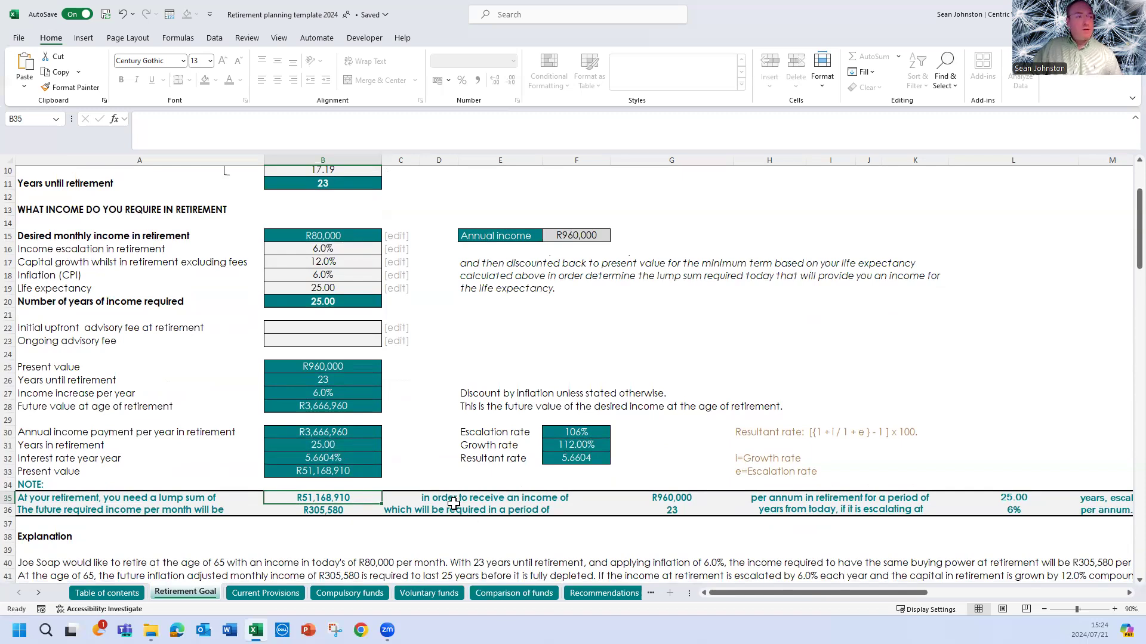
scroll(454, 503, "down", 2)
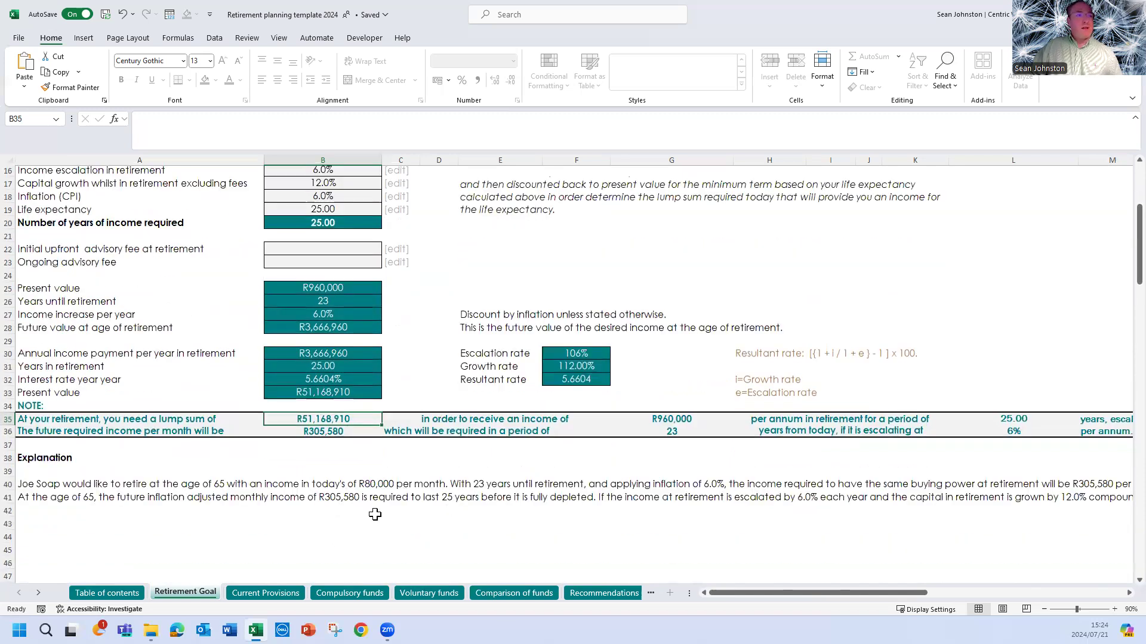
scroll(421, 488, "up", 5)
scroll(435, 484, "down", 2)
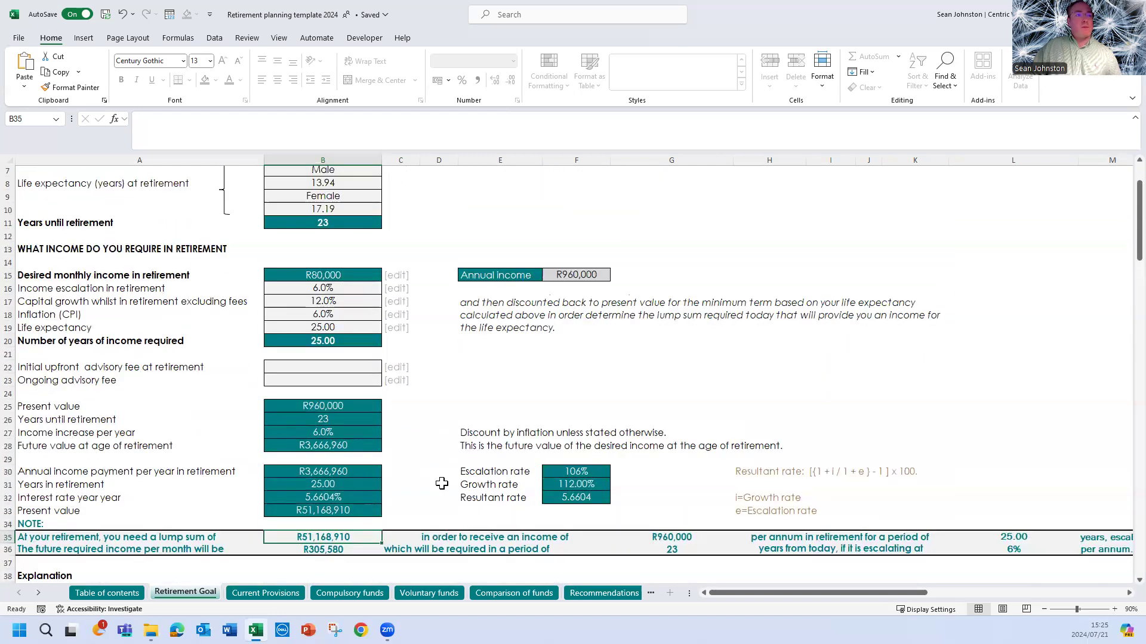
Check the planning steps and disclaimer on the Table of contents sheet and return to the Retirement Goal sheet
left_click(110, 592)
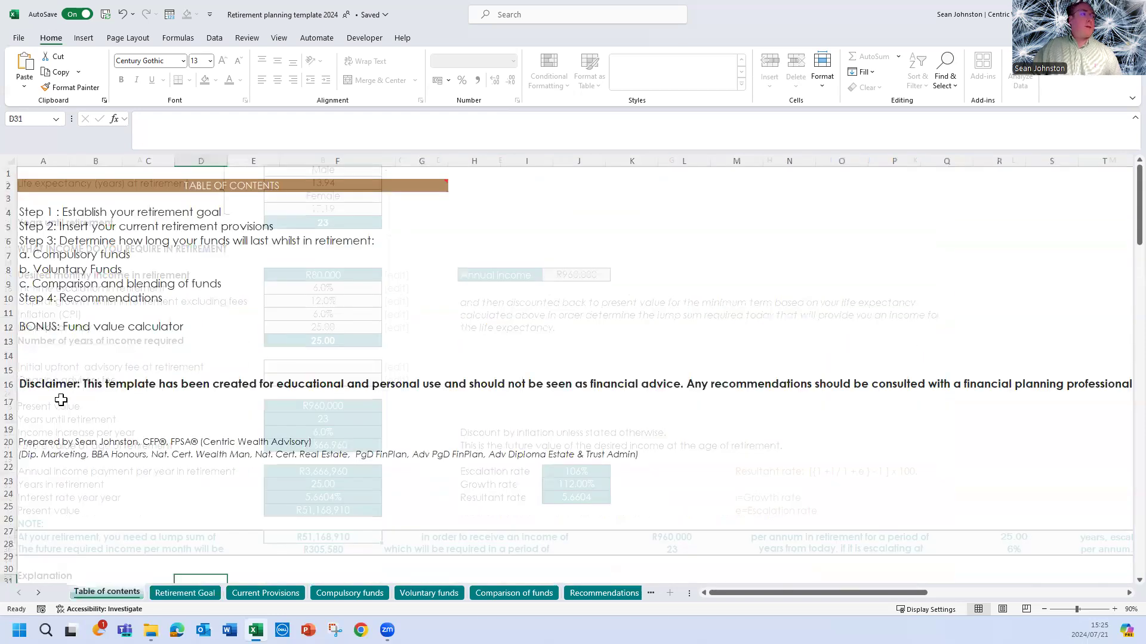
scroll(56, 359, "down", 2)
scroll(90, 340, "up", 1)
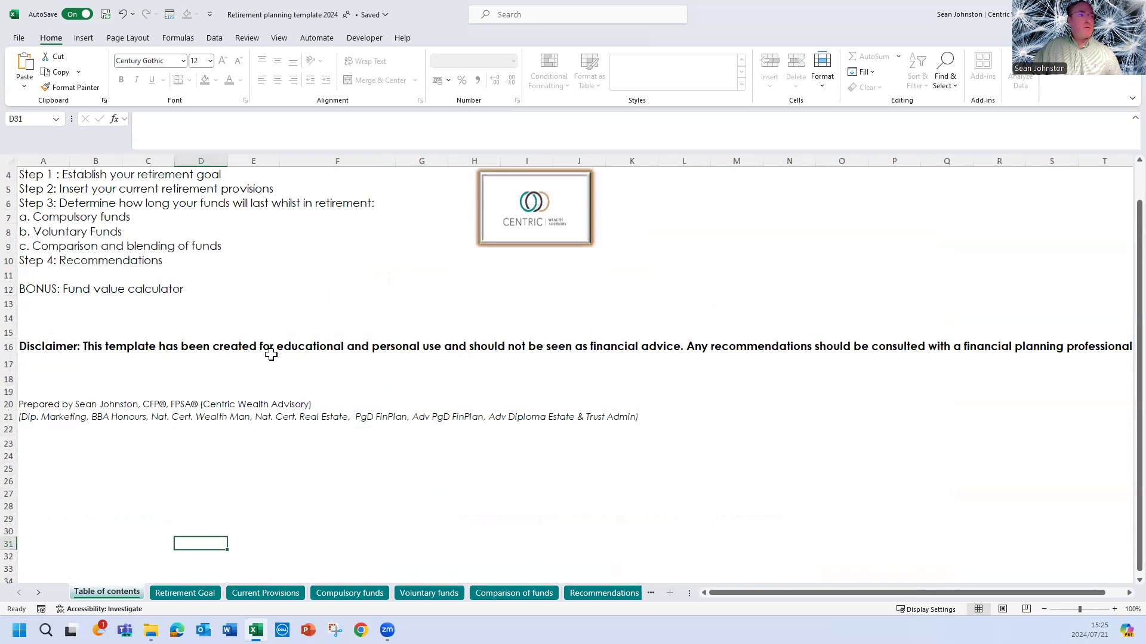
left_click(184, 593)
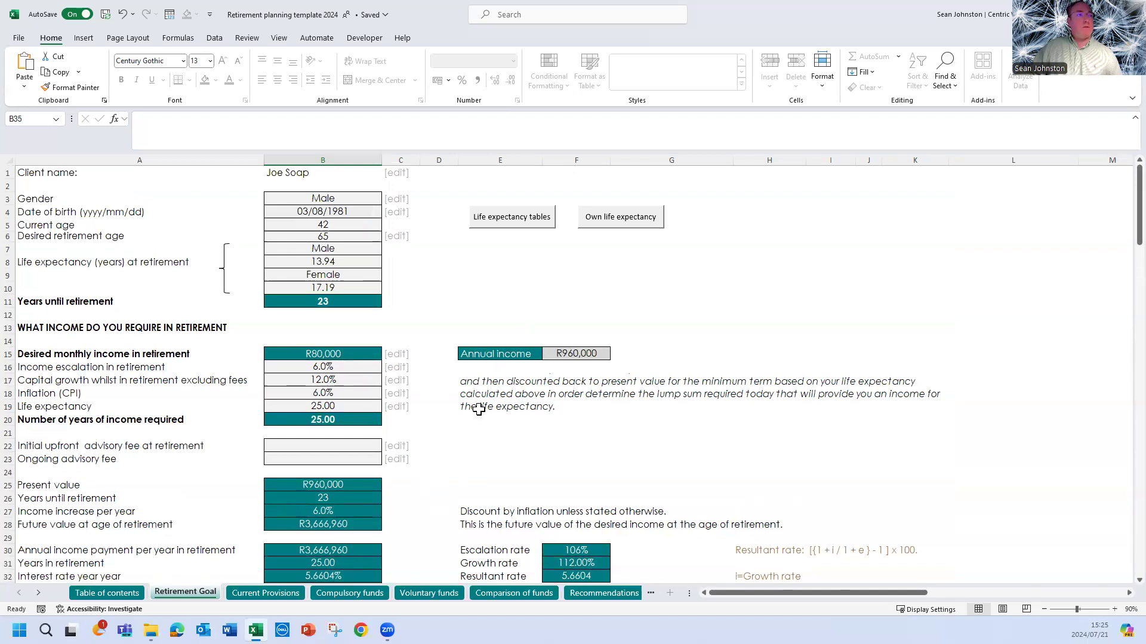
Compare the income assumptions with the lump sum note and select the future required monthly income in B36
scroll(479, 409, "down", 1)
scroll(477, 417, "down", 2)
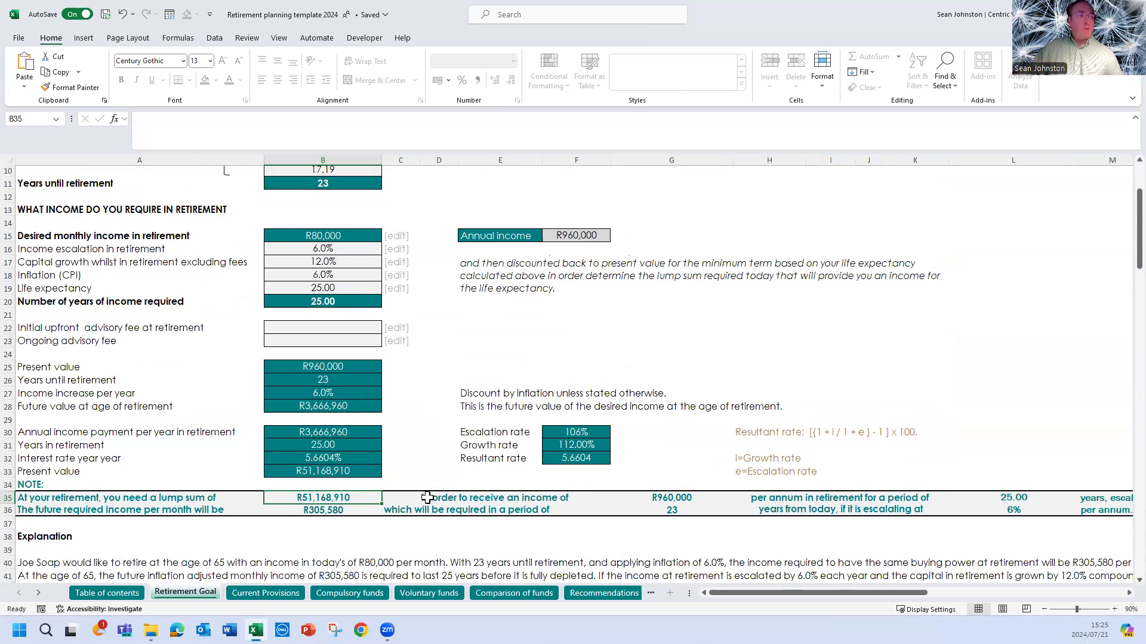
scroll(279, 561, "up", 2)
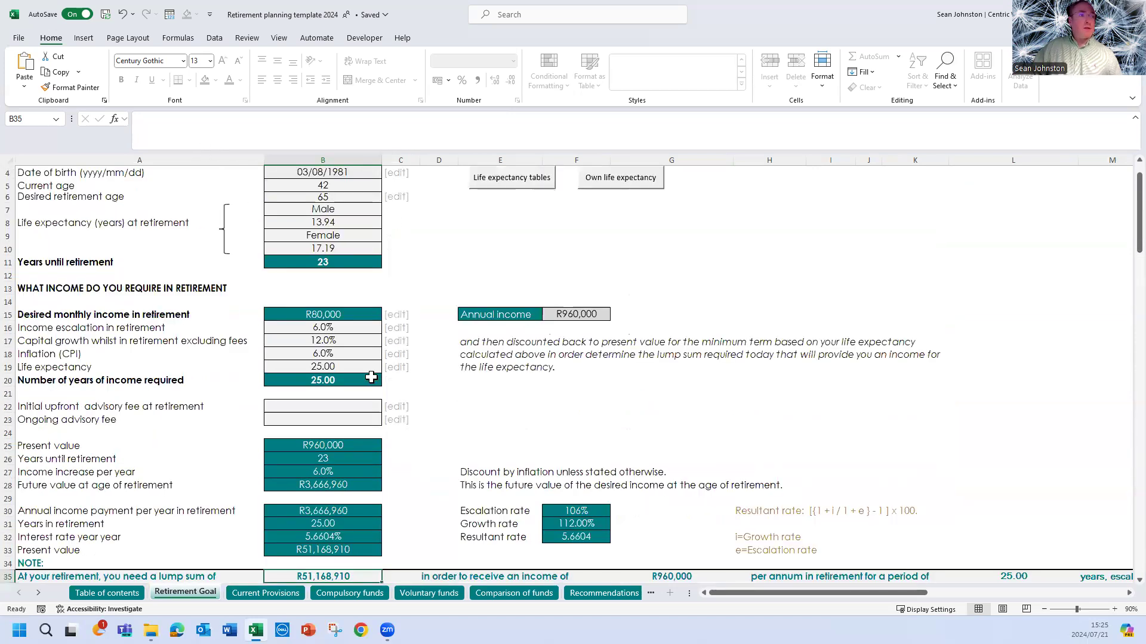
scroll(384, 387, "down", 3)
scroll(358, 356, "up", 2)
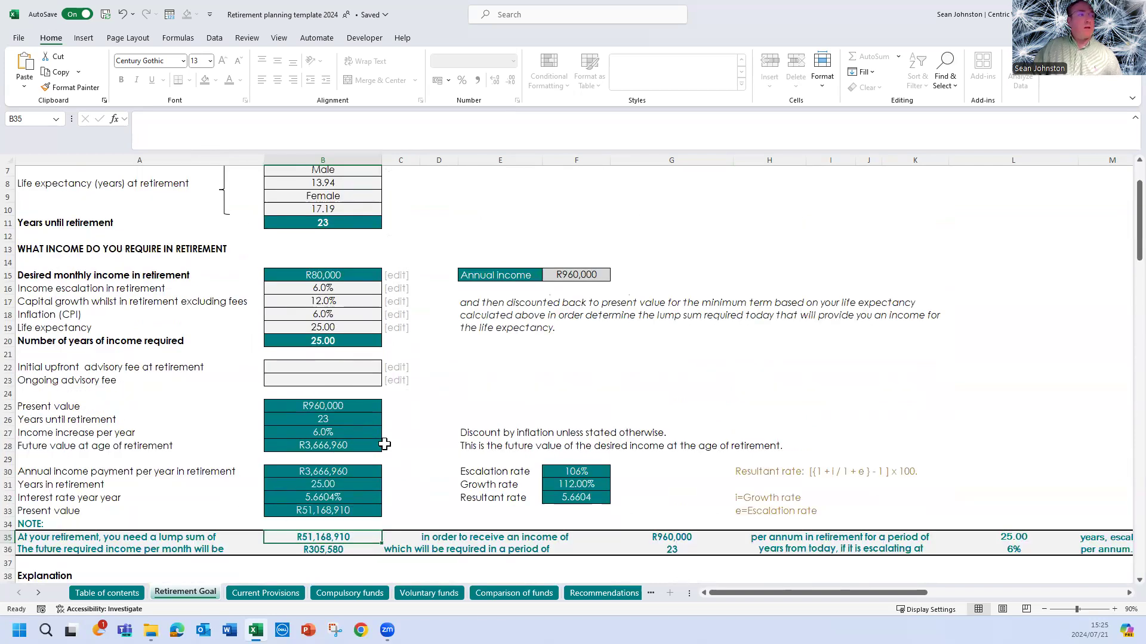
left_click(313, 550)
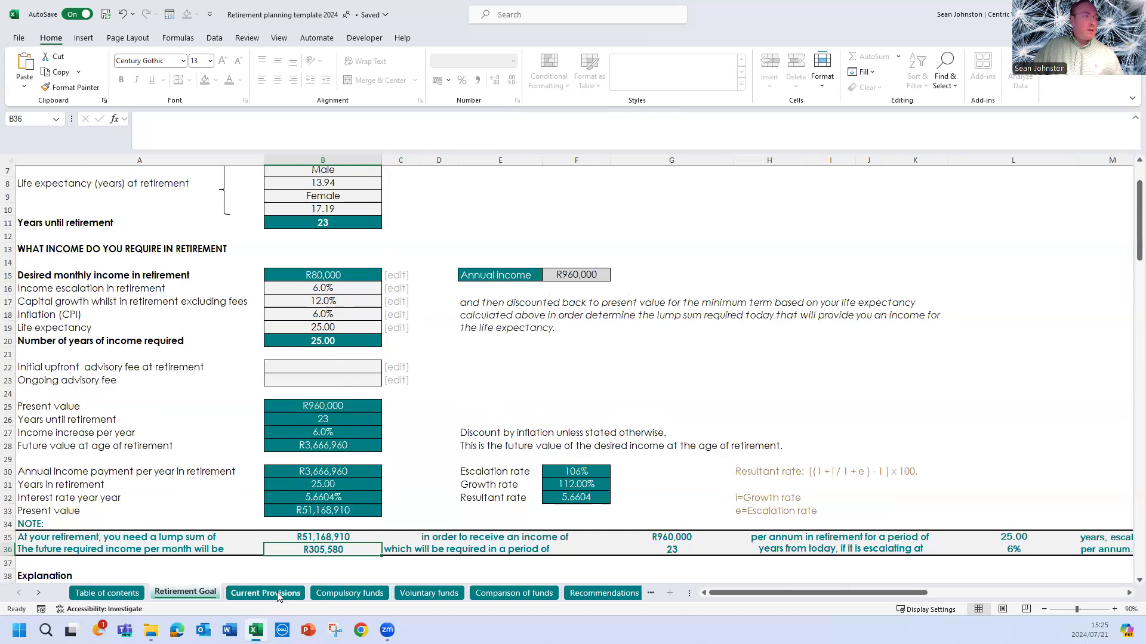
Look over the whole Retirement Goal sheet, visit the Table of contents sheet and come back to the retirement goal
scroll(398, 412, "up", 2)
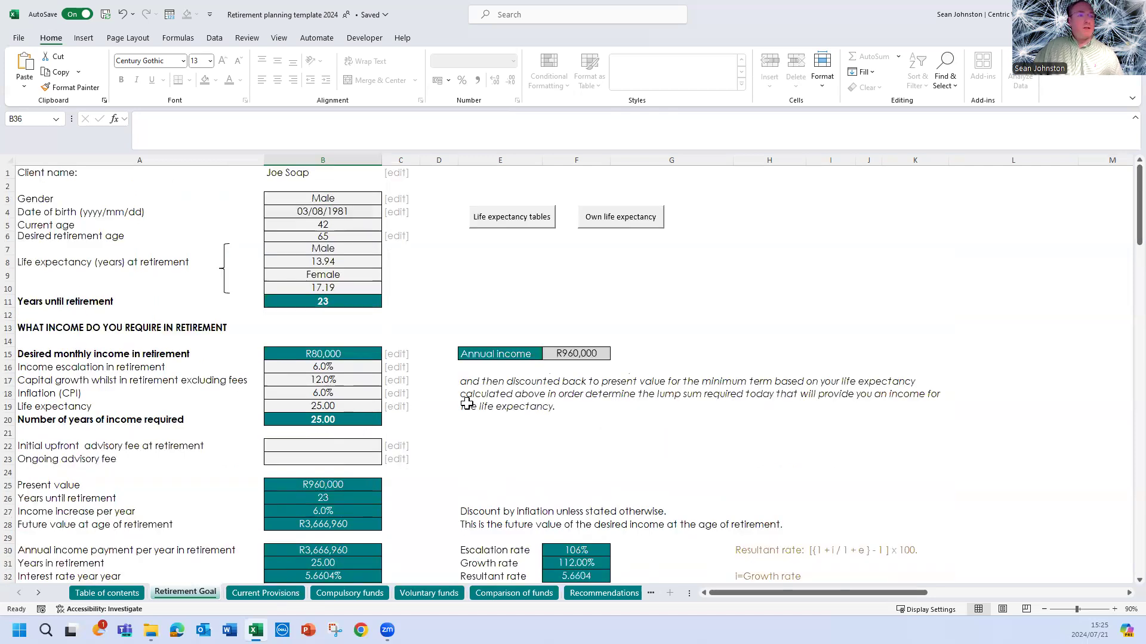
scroll(420, 414, "down", 3)
scroll(420, 414, "up", 3)
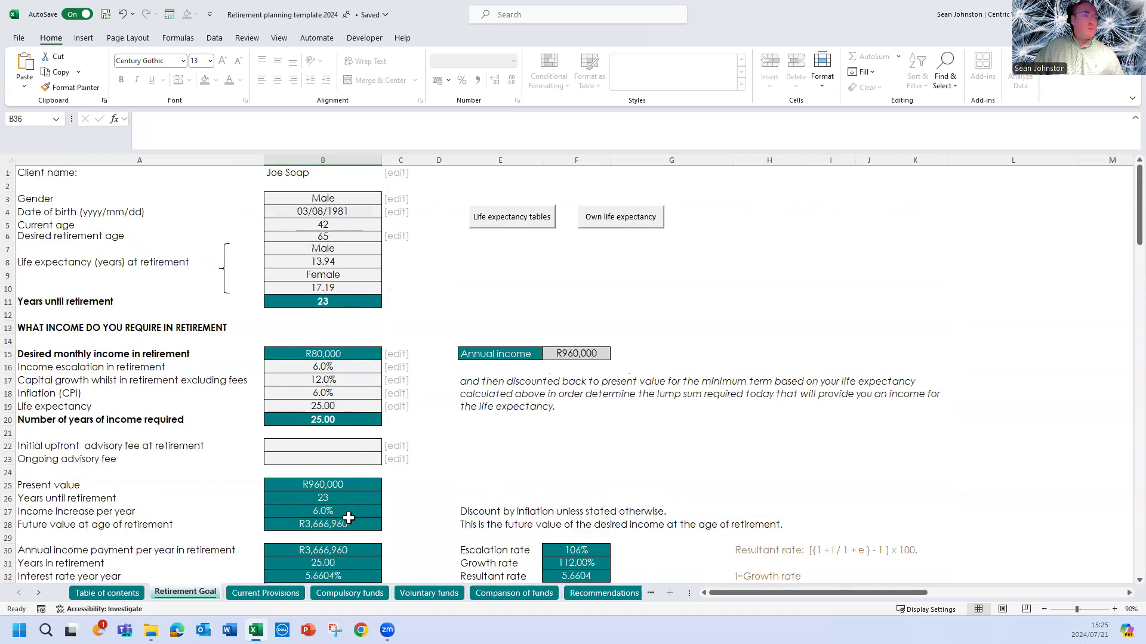
left_click(105, 593)
key("ctrl+Page_Down")
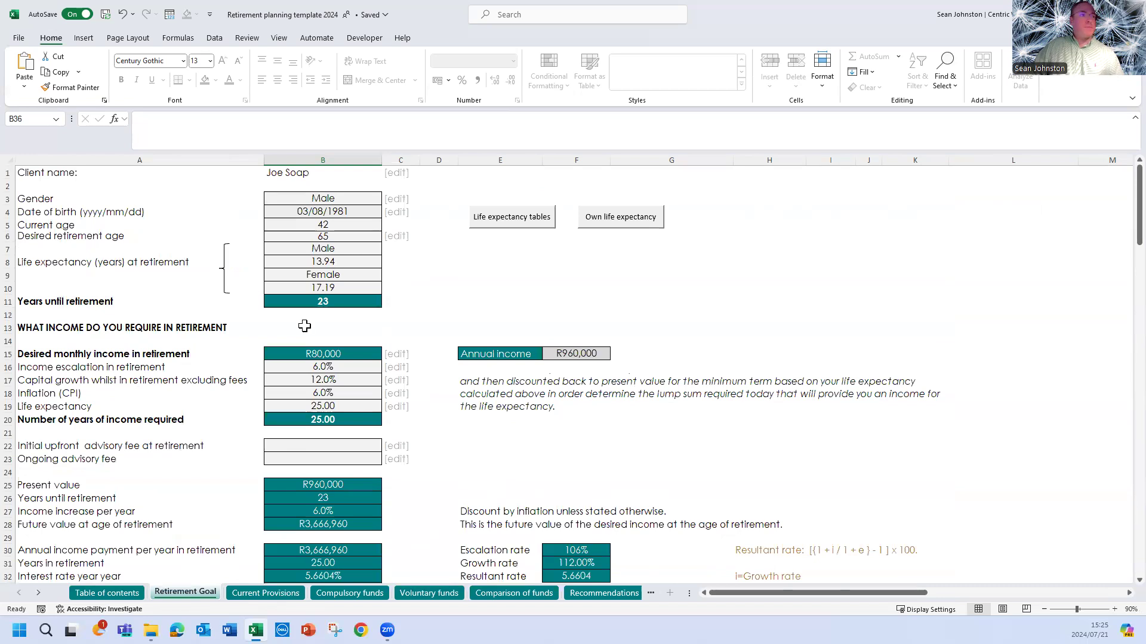